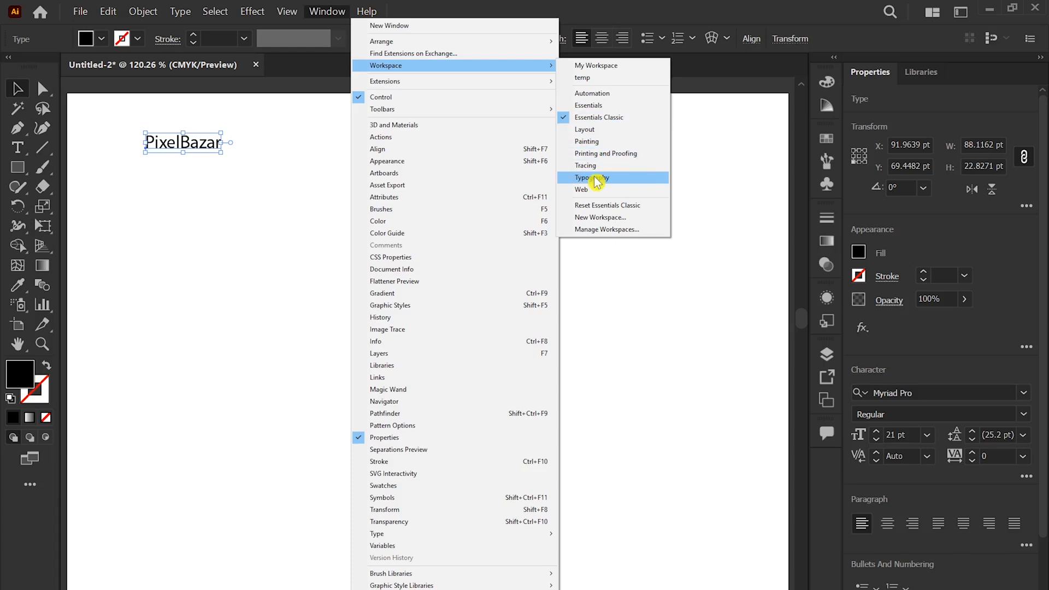
{"action": "left_click", "coordinate": [592, 177]}
{"action": "left_click", "coordinate": [250, 235]}
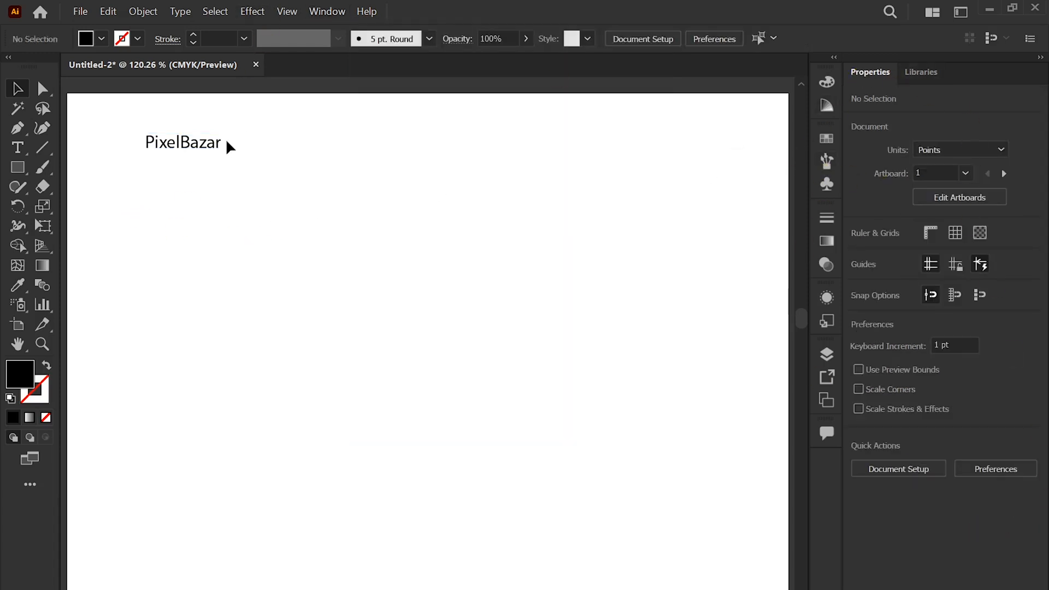
Step: Set the font size of the PixelBazar text to 24 pt
{"action": "left_click", "coordinate": [210, 154]}
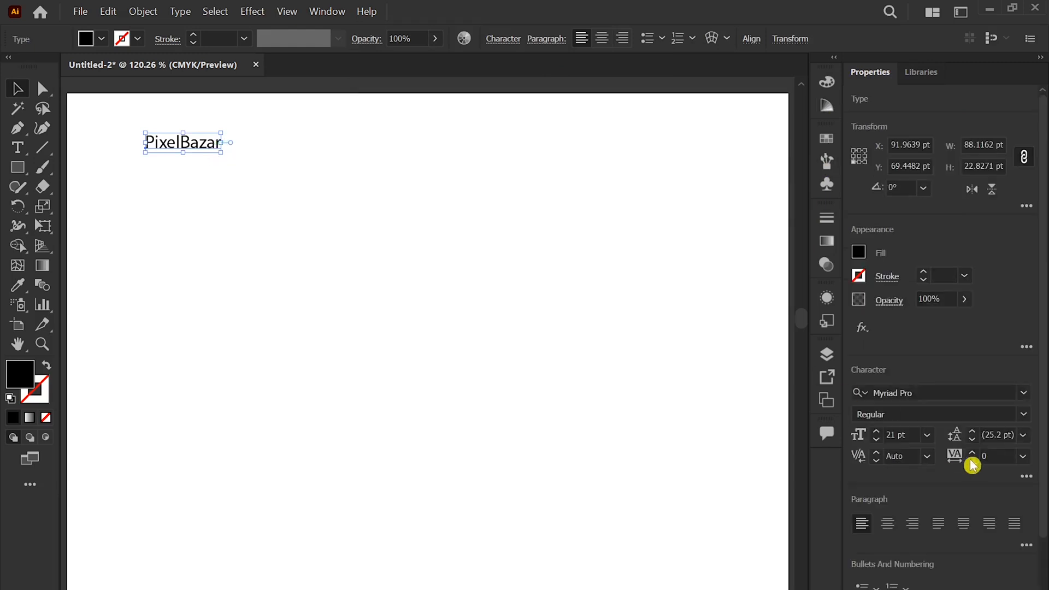
{"action": "left_click", "coordinate": [927, 434]}
{"action": "left_click", "coordinate": [950, 348]}
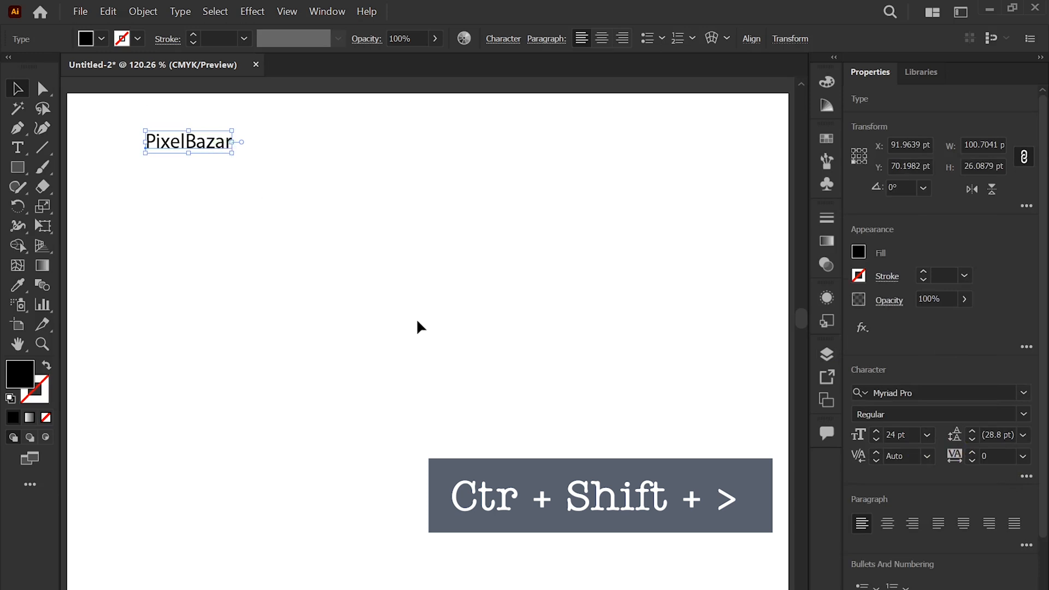
Step: Enlarge the PixelBazar text in repeated small font-size increments to somewhat above 46 pt and deselect it
{"action": "key", "text": "ctrl+shift+period"}
{"action": "key", "text": "ctrl+shift+period"}
{"action": "key", "text": "ctrl+shift+period"}
{"action": "key", "text": "ctrl+shift+period"}
{"action": "key", "text": "ctrl+shift+period"}
{"action": "key", "text": "ctrl+shift+period"}
{"action": "key", "text": "ctrl+shift+period"}
{"action": "key", "text": "ctrl+shift+period"}
{"action": "key", "text": "ctrl+shift+period"}
{"action": "key", "text": "ctrl+shift+period"}
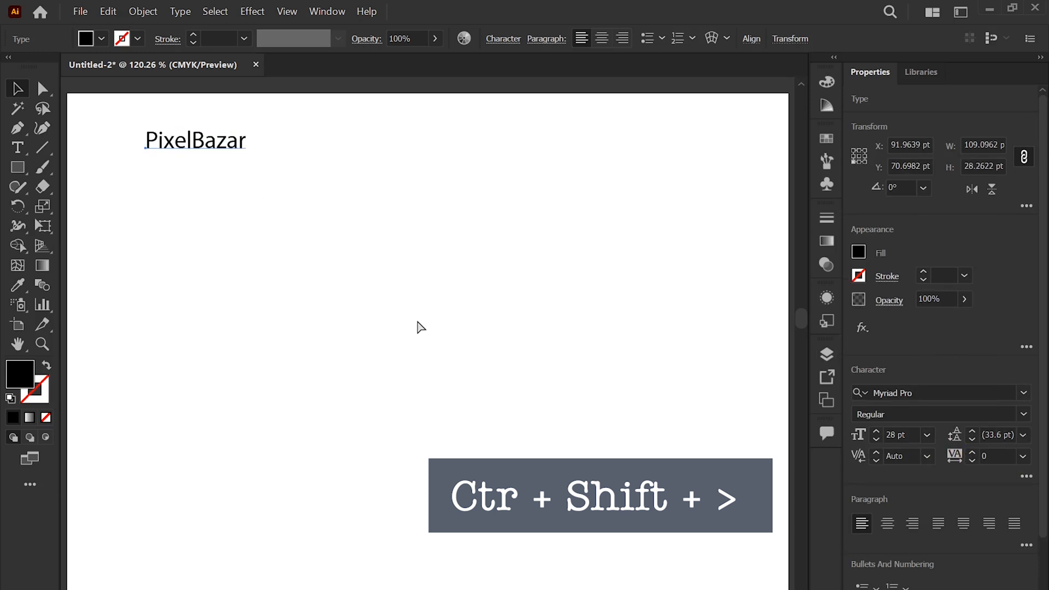
{"action": "key", "text": "ctrl+shift+period"}
{"action": "key", "text": "ctrl+shift+period"}
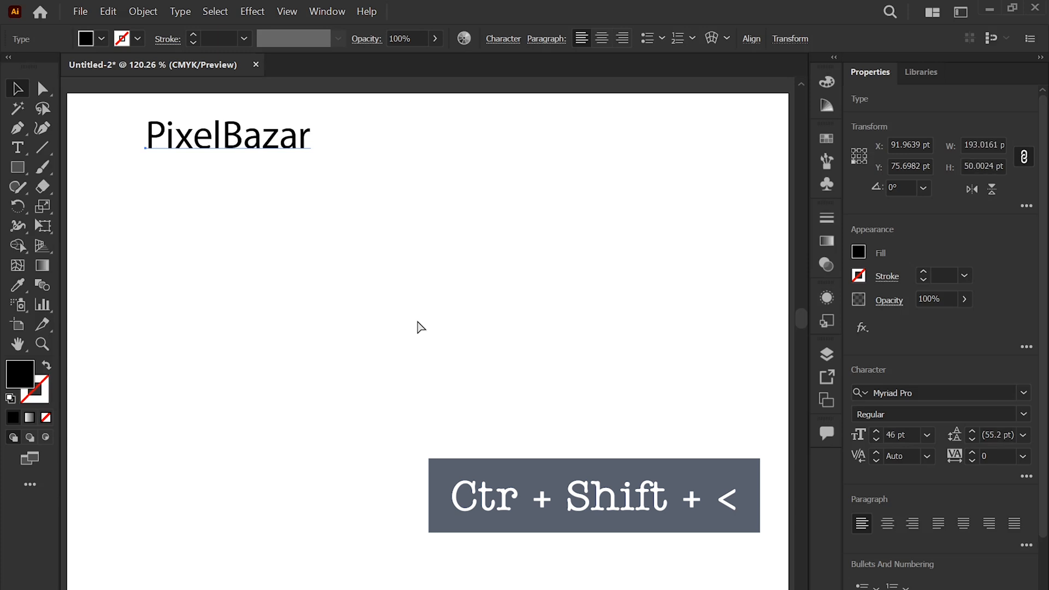
{"action": "left_click", "coordinate": [316, 241]}
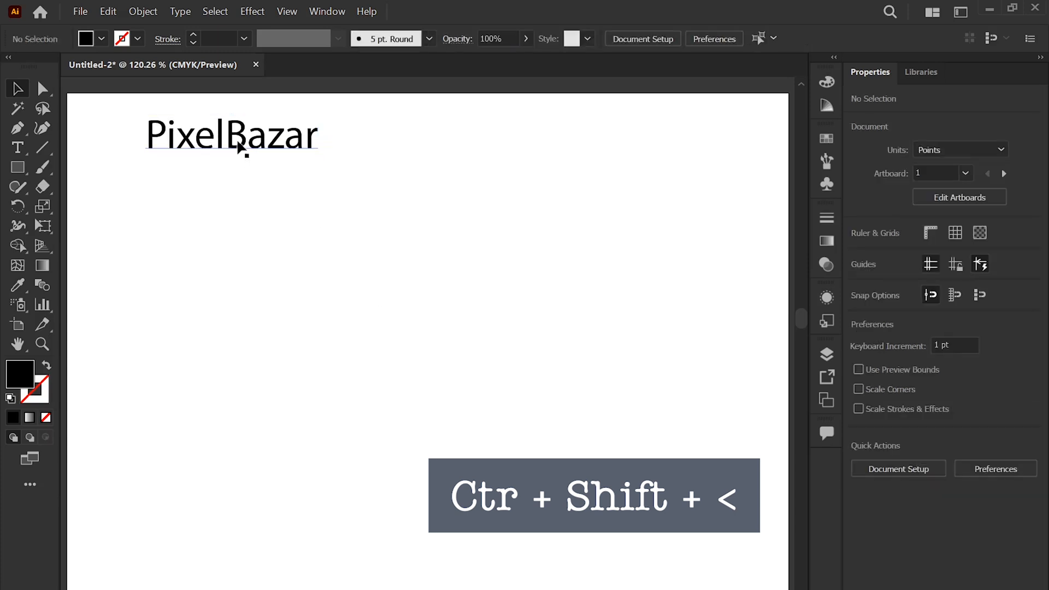
Step: Shrink the PixelBazar text in small increments and enlarge it again to a font size of 44 pt
{"action": "left_click", "coordinate": [239, 145]}
{"action": "key", "text": "ctrl+shift+comma"}
{"action": "key", "text": "ctrl+shift+comma"}
{"action": "key", "text": "ctrl+shift+comma"}
{"action": "key", "text": "ctrl+shift+comma"}
{"action": "key", "text": "ctrl+shift+comma"}
{"action": "key", "text": "ctrl+shift+comma"}
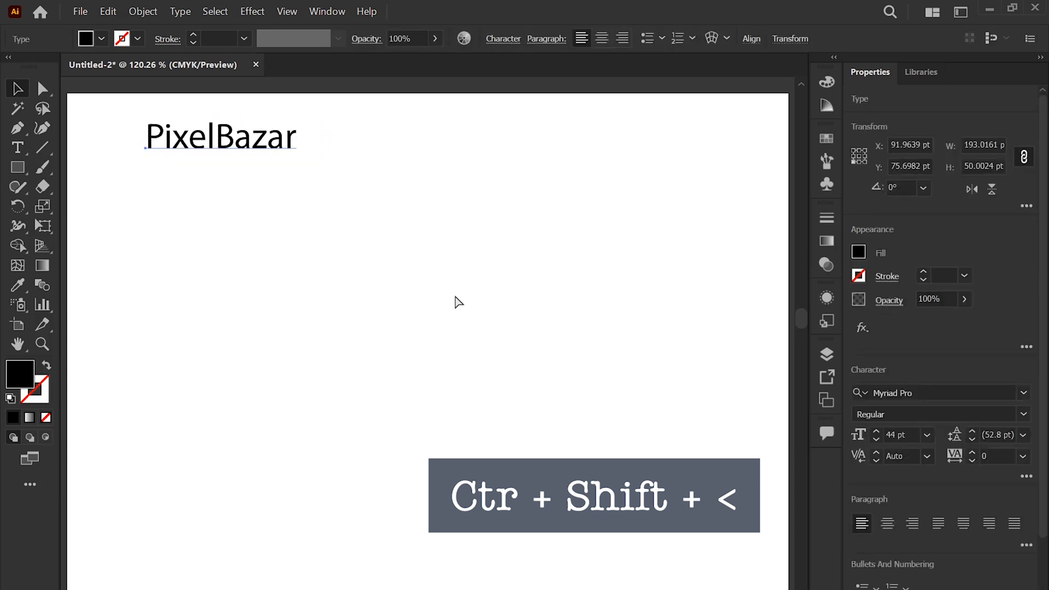
{"action": "key", "text": "ctrl+shift+comma"}
{"action": "key", "text": "ctrl+shift+comma"}
{"action": "key", "text": "ctrl+shift+period"}
{"action": "key", "text": "ctrl+shift+period"}
{"action": "key", "text": "ctrl+shift+period"}
{"action": "key", "text": "ctrl+shift+period"}
{"action": "key", "text": "ctrl+shift+period"}
{"action": "key", "text": "ctrl+shift+period"}
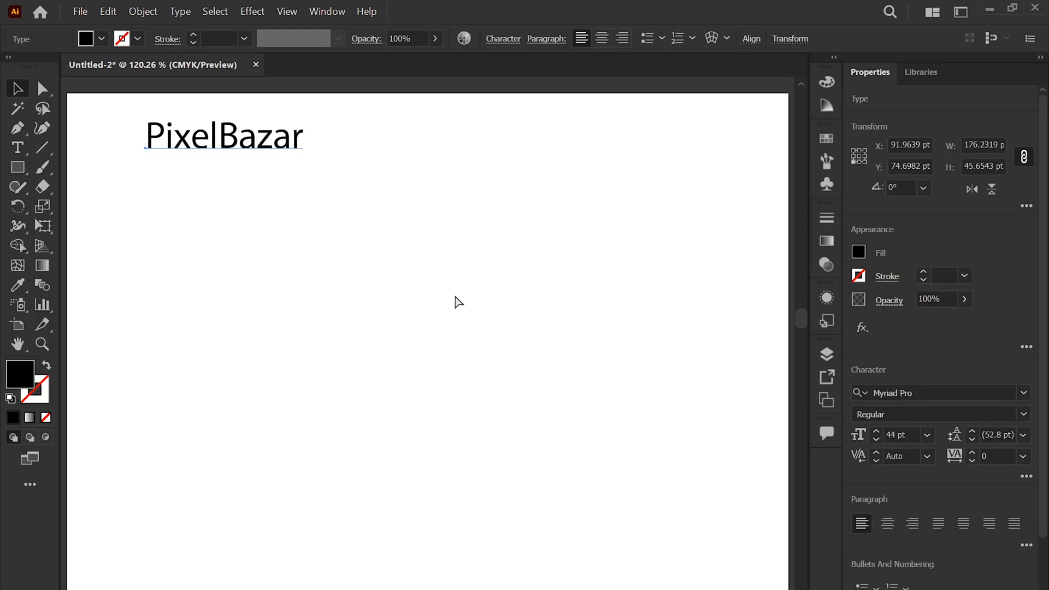
Step: Duplicate the PixelBazar text horizontally and repeat the copy to make a row of three evenly spaced texts
{"action": "left_click_drag", "start_coordinate": [240, 159], "coordinate": [443, 180]}
{"action": "key", "text": "ctrl+d"}
Step: Change the font of the middle PixelBazar copy to Antonellie Calligraphy Demo
{"action": "left_click", "coordinate": [477, 145]}
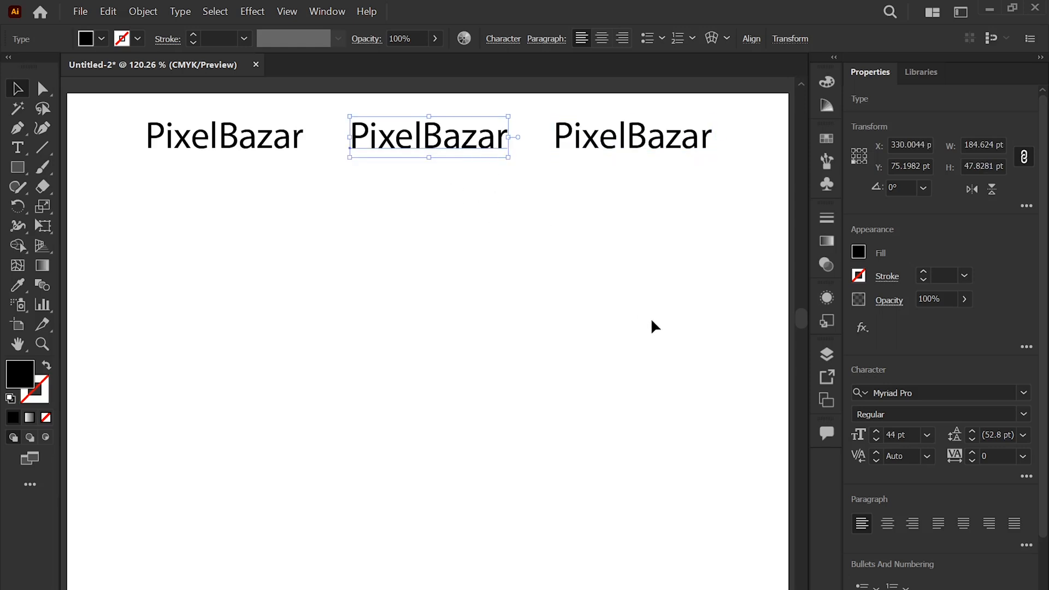
{"action": "left_click", "coordinate": [451, 161]}
{"action": "left_click", "coordinate": [468, 145]}
{"action": "left_click", "coordinate": [1023, 392]}
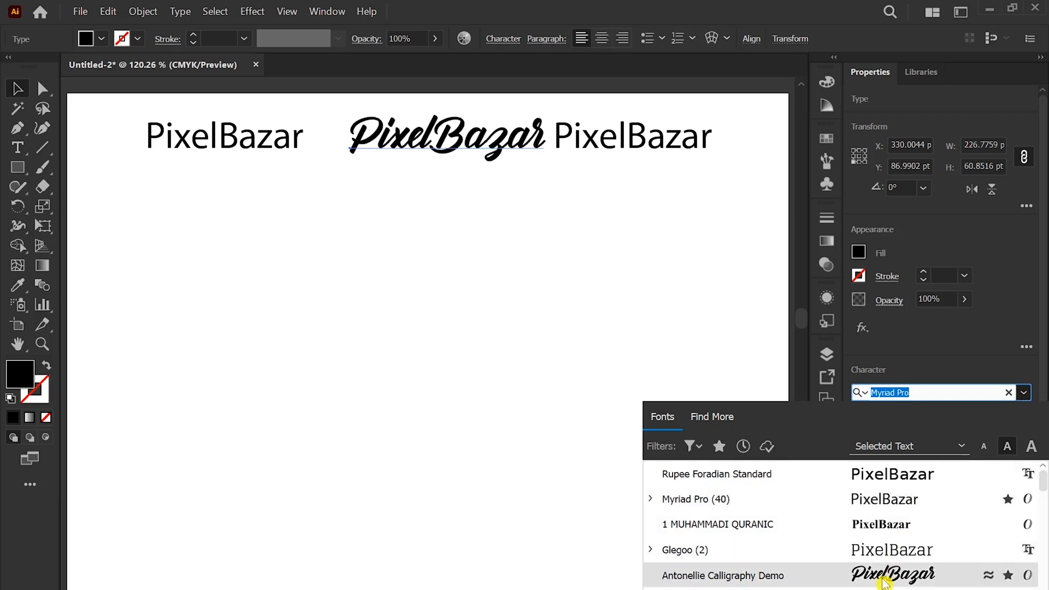
{"action": "left_click", "coordinate": [883, 582]}
{"action": "left_click", "coordinate": [504, 195]}
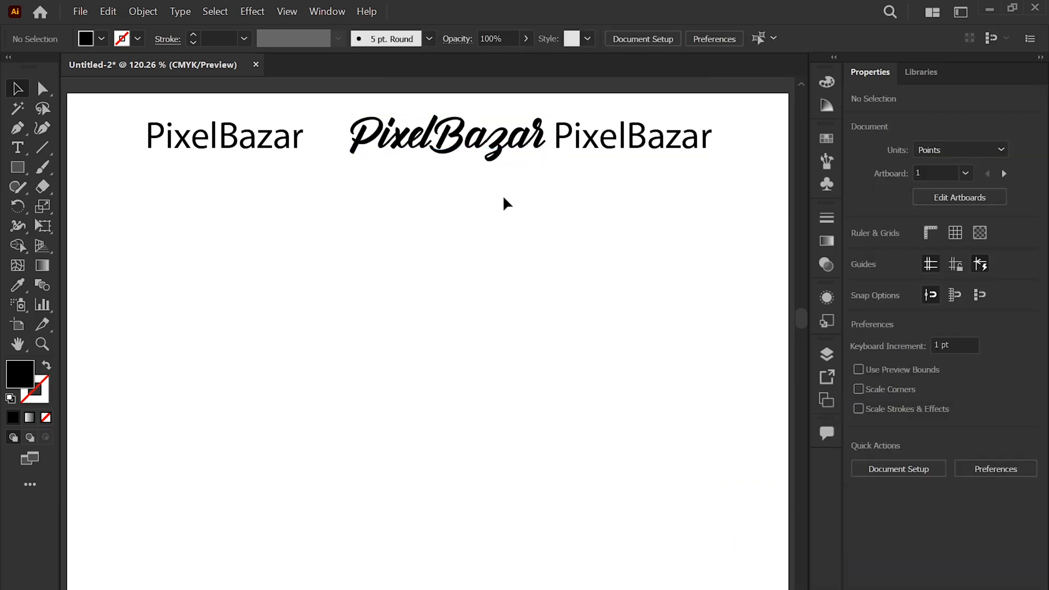
Step: Move the third PixelBazar copy out of the row to just below the first one
{"action": "left_click_drag", "start_coordinate": [662, 153], "coordinate": [211, 225]}
{"action": "left_click", "coordinate": [293, 111]}
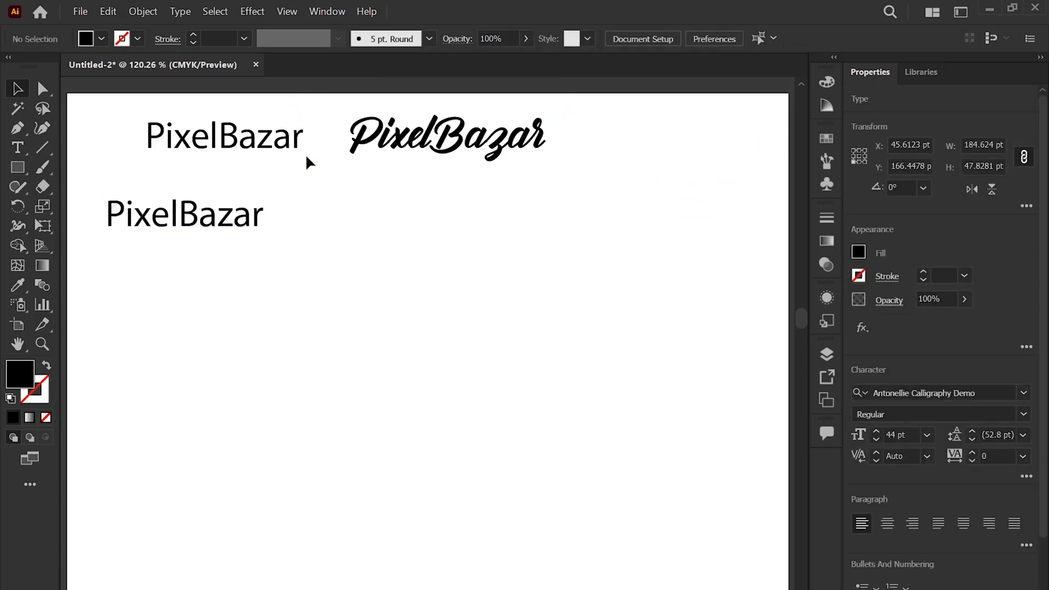
Step: Filter the font list by the slab serif classification and apply the Glegoo font to the lower PixelBazar copy
{"action": "left_click", "coordinate": [243, 218]}
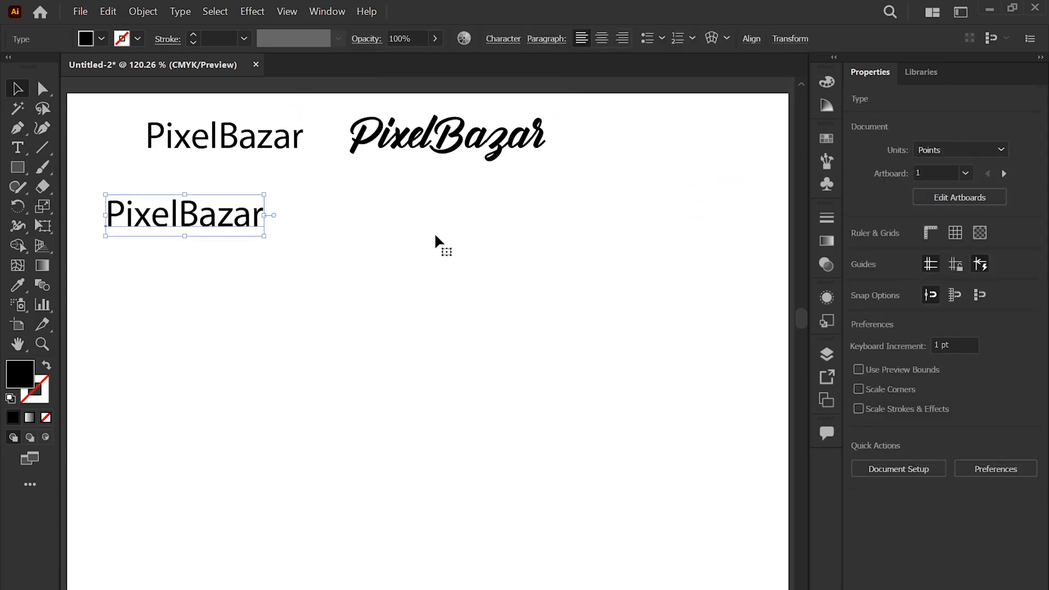
{"action": "left_click", "coordinate": [503, 39]}
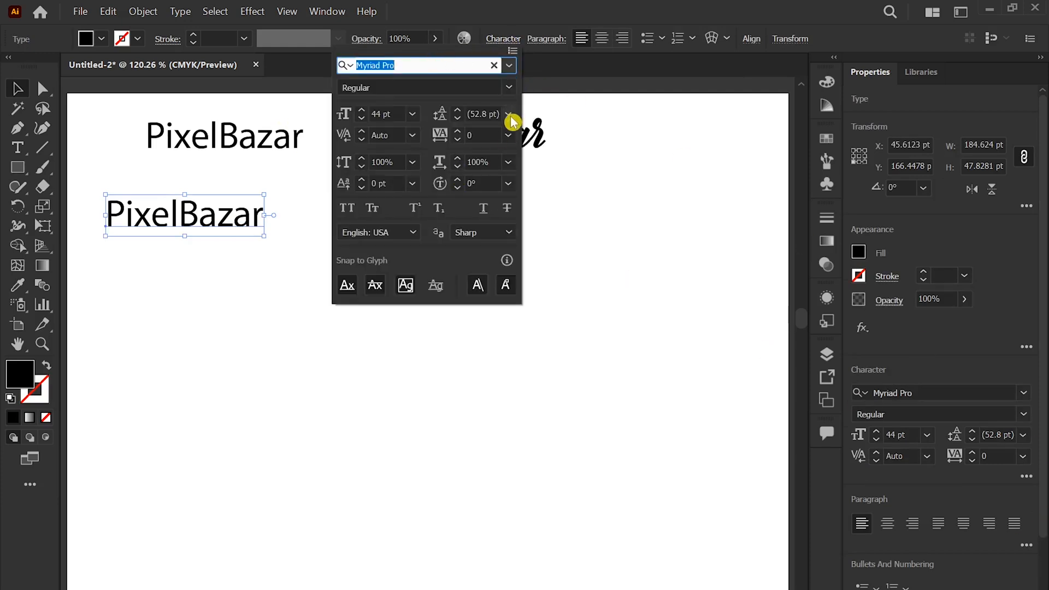
{"action": "left_click", "coordinate": [508, 68]}
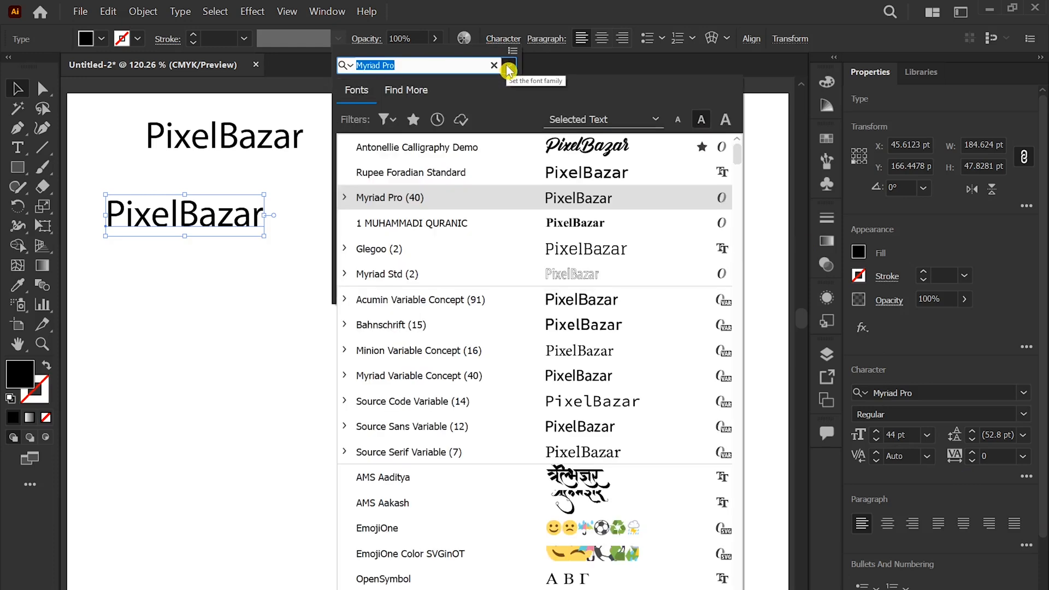
{"action": "left_click", "coordinate": [389, 121]}
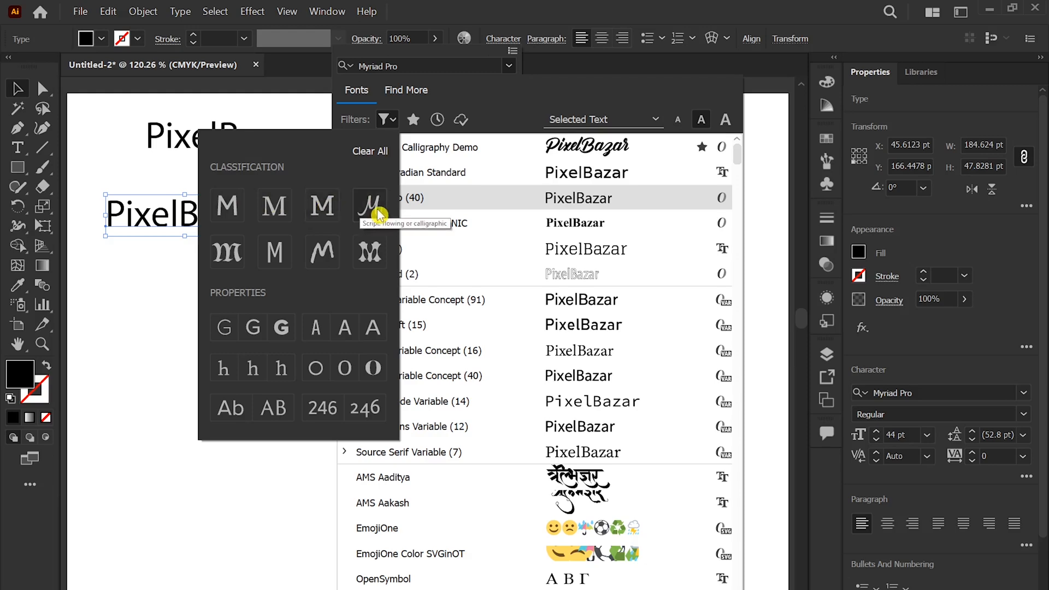
{"action": "left_click", "coordinate": [323, 208]}
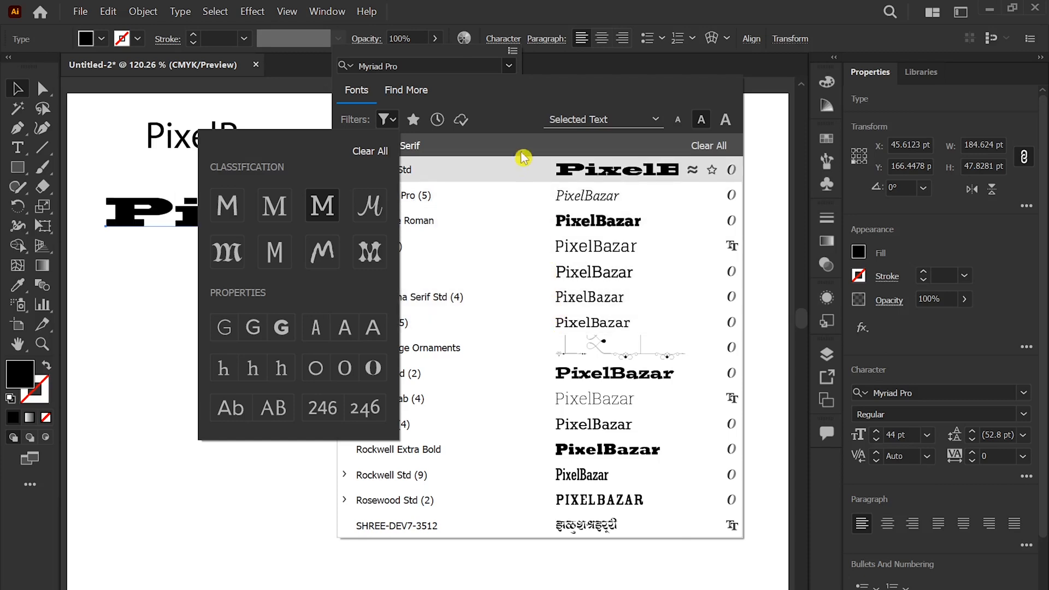
{"action": "left_click", "coordinate": [506, 251]}
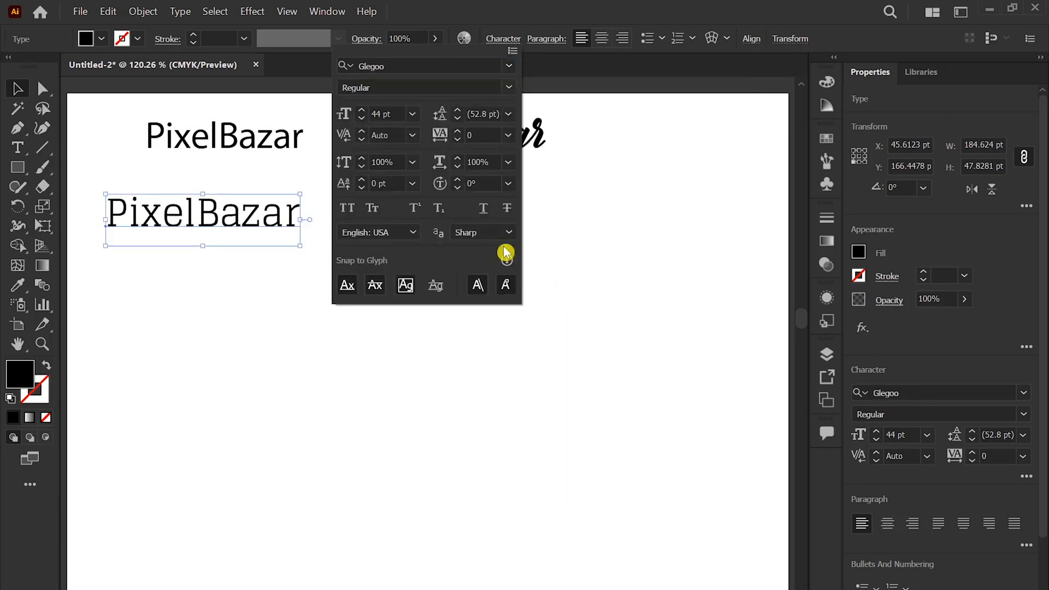
{"action": "left_click", "coordinate": [592, 297]}
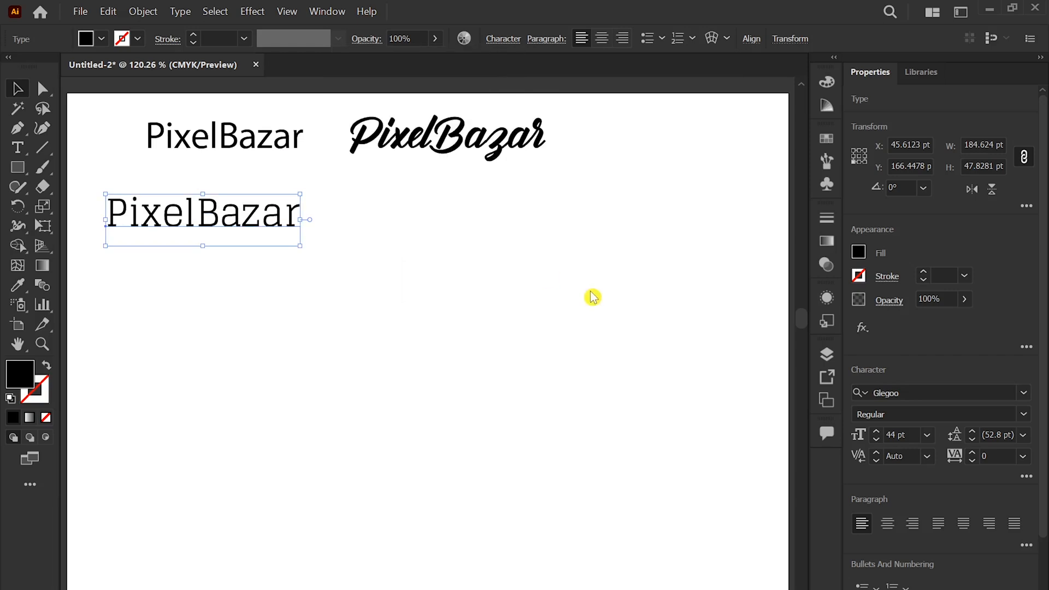
Step: Set the Glegoo text to Bold and move it to the end of the row, beside the calligraphic copy
{"action": "left_click", "coordinate": [1023, 414]}
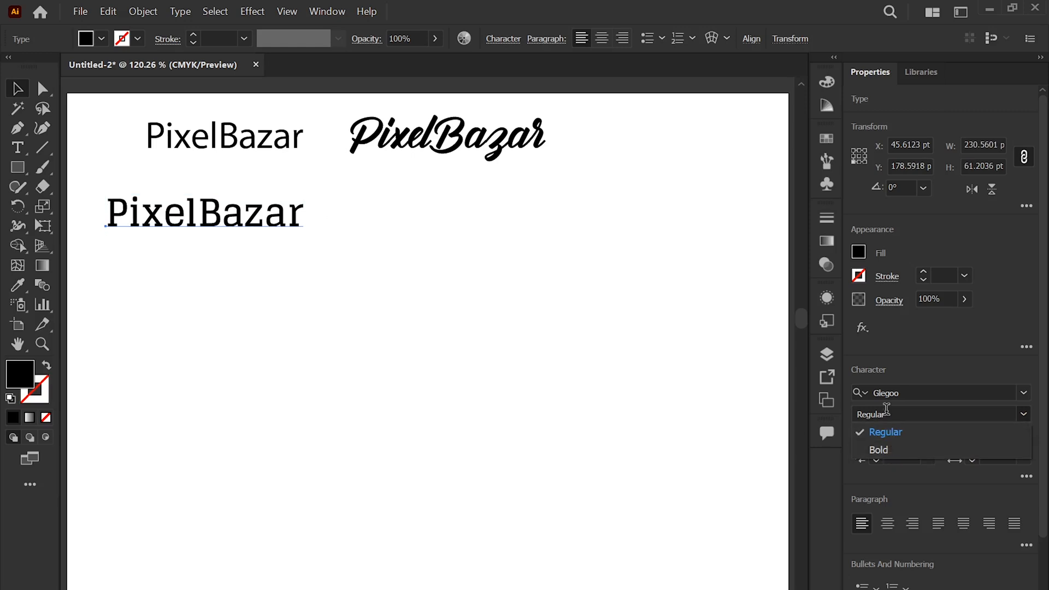
{"action": "left_click", "coordinate": [894, 453]}
{"action": "left_click_drag", "start_coordinate": [204, 222], "coordinate": [691, 146]}
Step: Set the font style of the first PixelBazar text, in Myriad Pro, to Black
{"action": "left_click", "coordinate": [224, 136]}
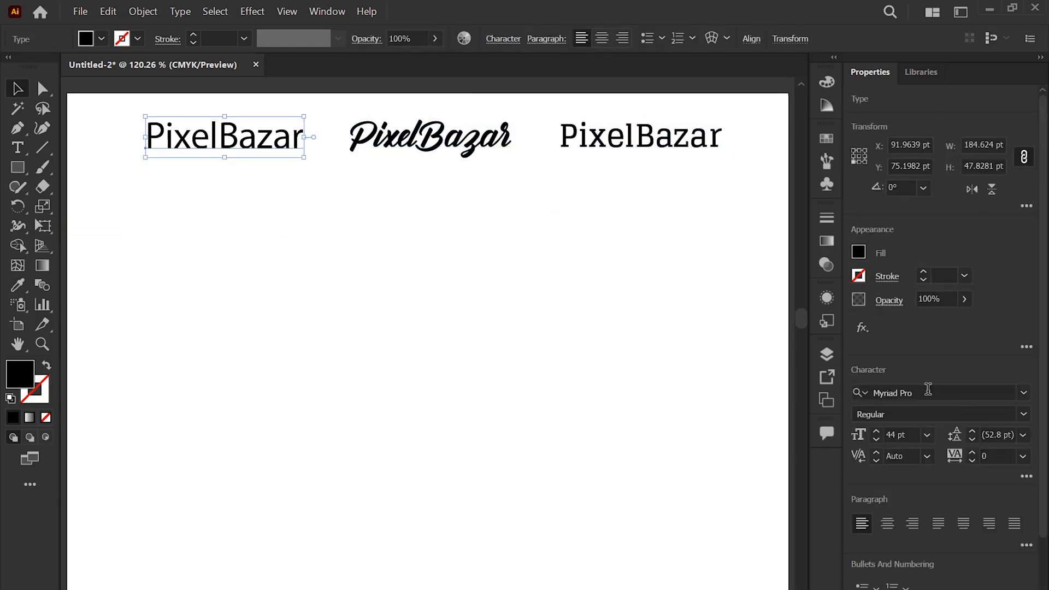
{"action": "left_click", "coordinate": [1023, 415]}
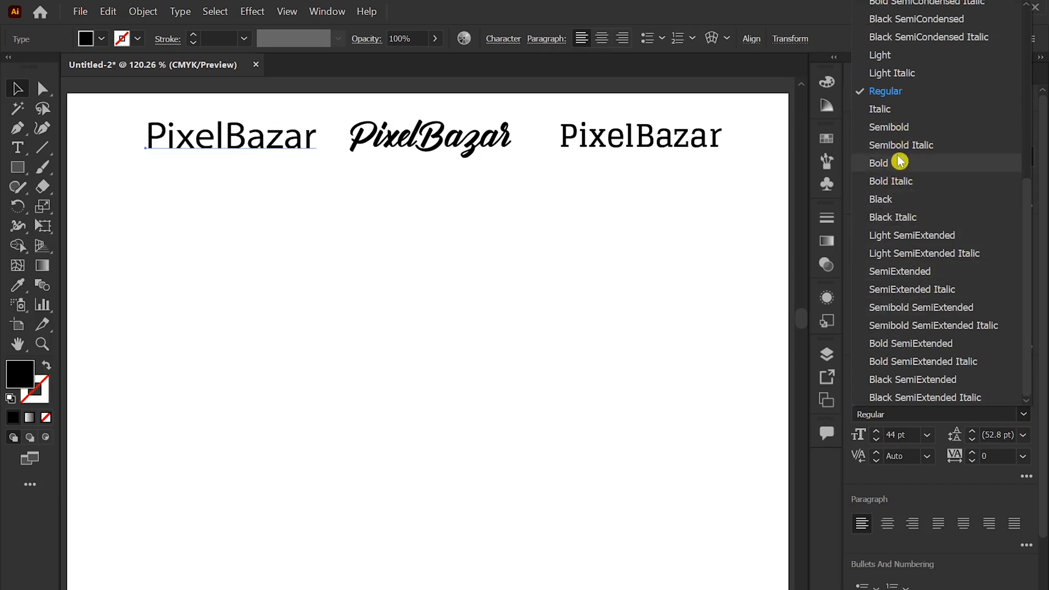
{"action": "left_click", "coordinate": [904, 206]}
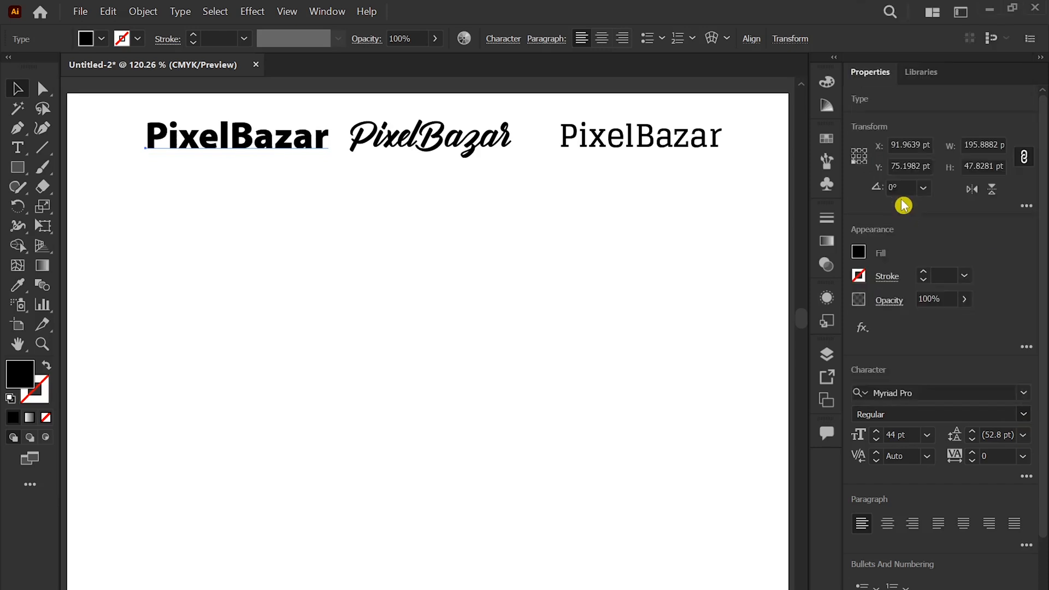
Step: Change only the letters "Bazar" in the first text to the Light style and finish editing the text
{"action": "double_click", "coordinate": [260, 152]}
{"action": "left_click_drag", "start_coordinate": [231, 137], "coordinate": [325, 150]}
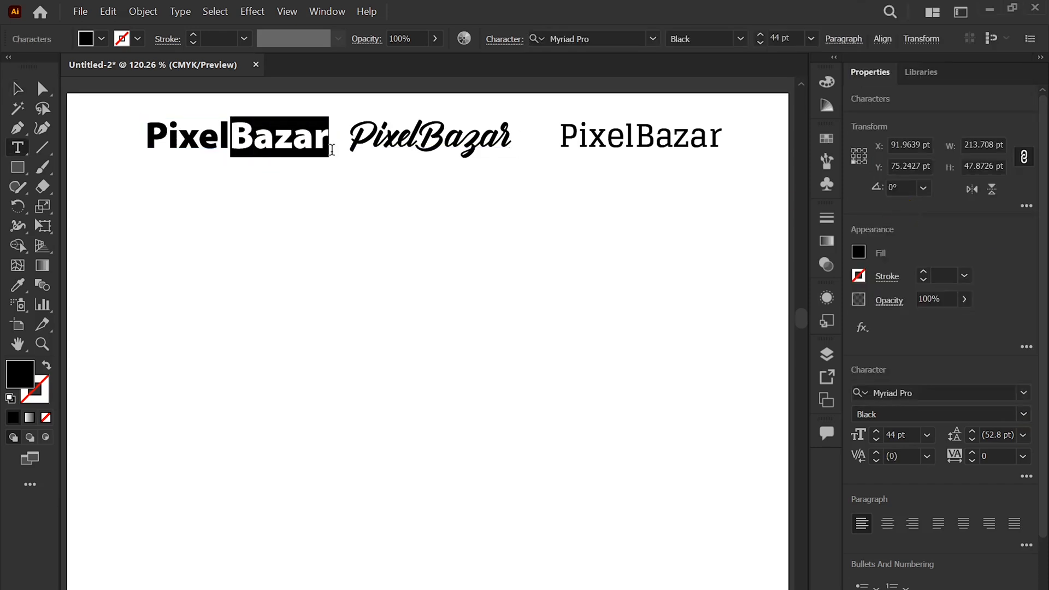
{"action": "left_click", "coordinate": [1023, 414]}
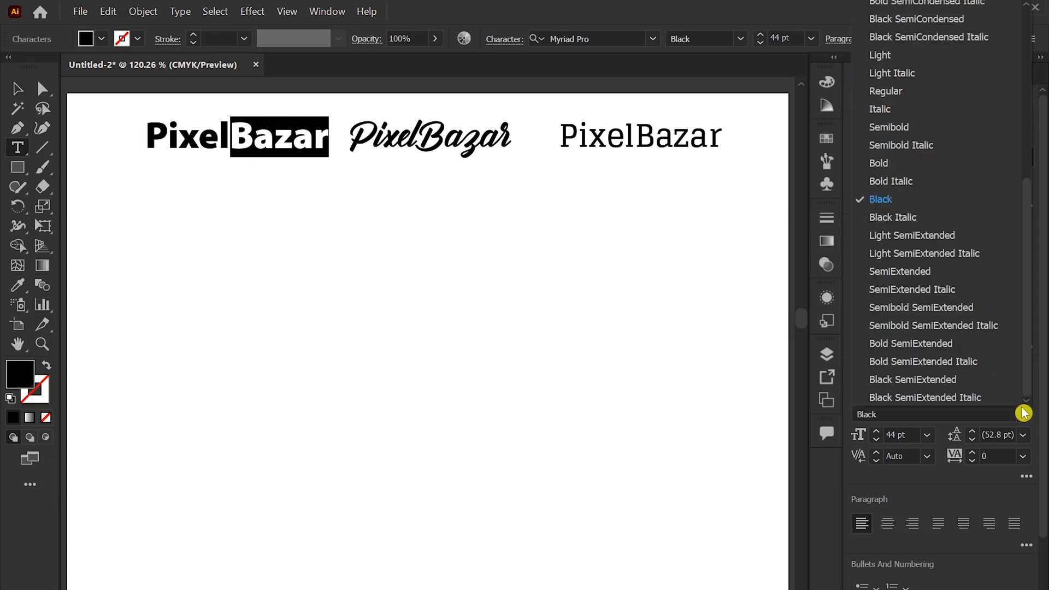
{"action": "left_click", "coordinate": [901, 58]}
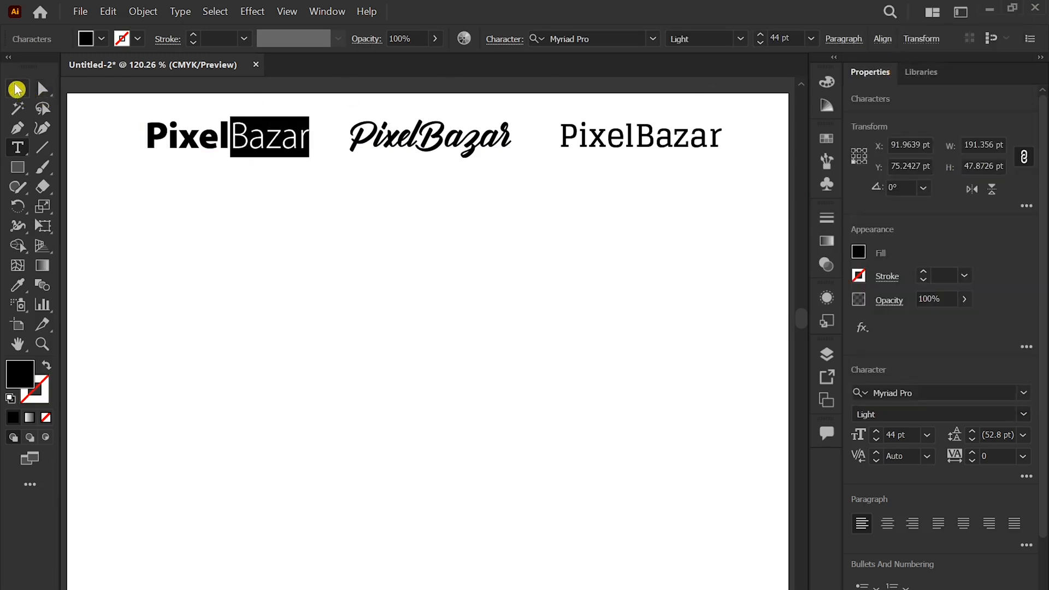
{"action": "left_click", "coordinate": [17, 89]}
{"action": "left_click", "coordinate": [444, 316]}
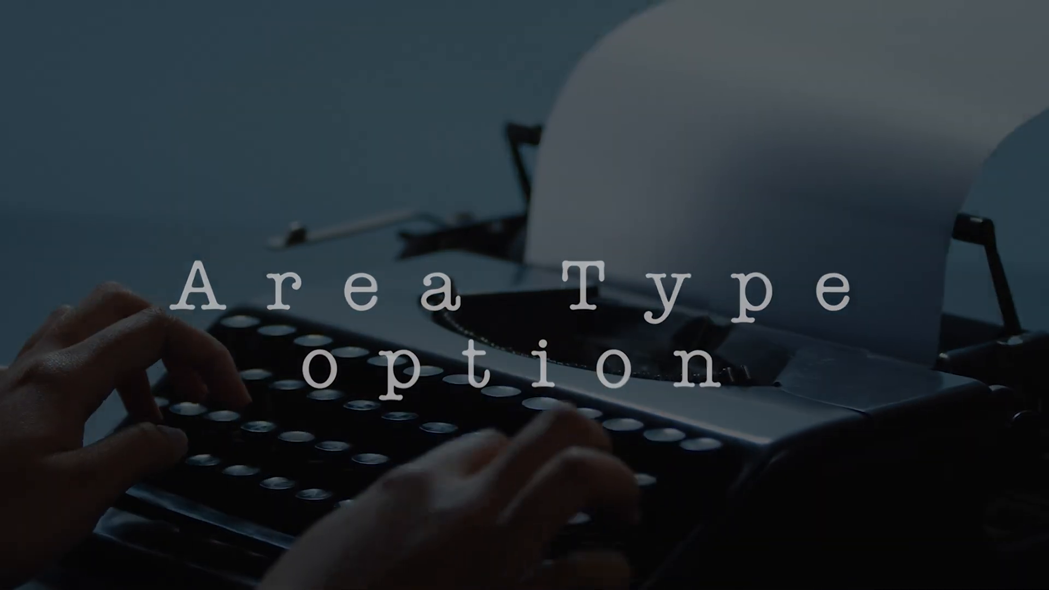
Step: Draw an area type frame about 733 × 273 pt, filled with placeholder text, beneath the three PixelBazar texts
{"action": "left_click_drag", "start_coordinate": [113, 176], "coordinate": [741, 414]}
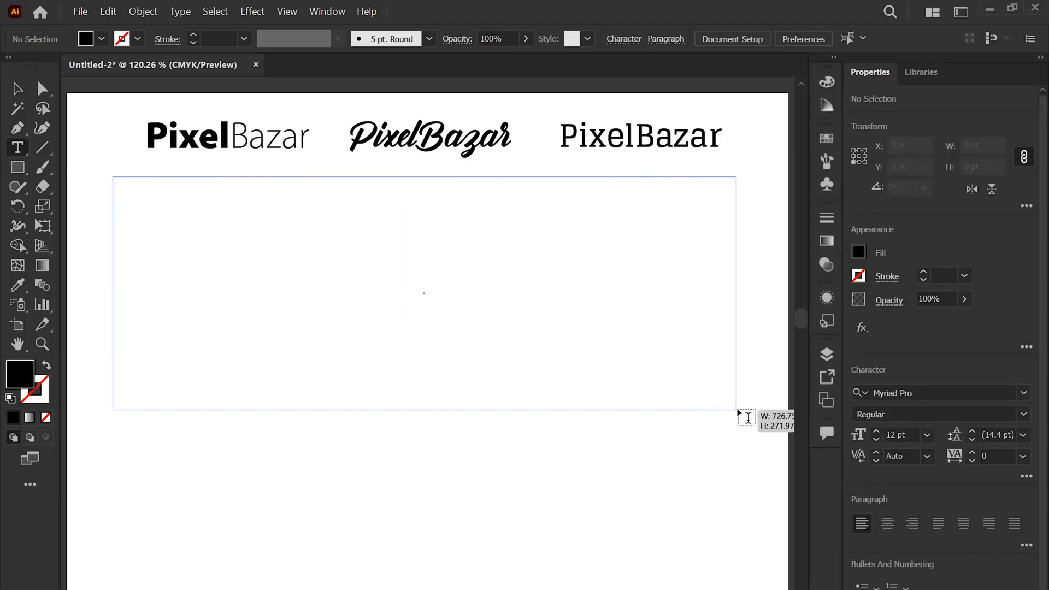
{"action": "left_click", "coordinate": [17, 88]}
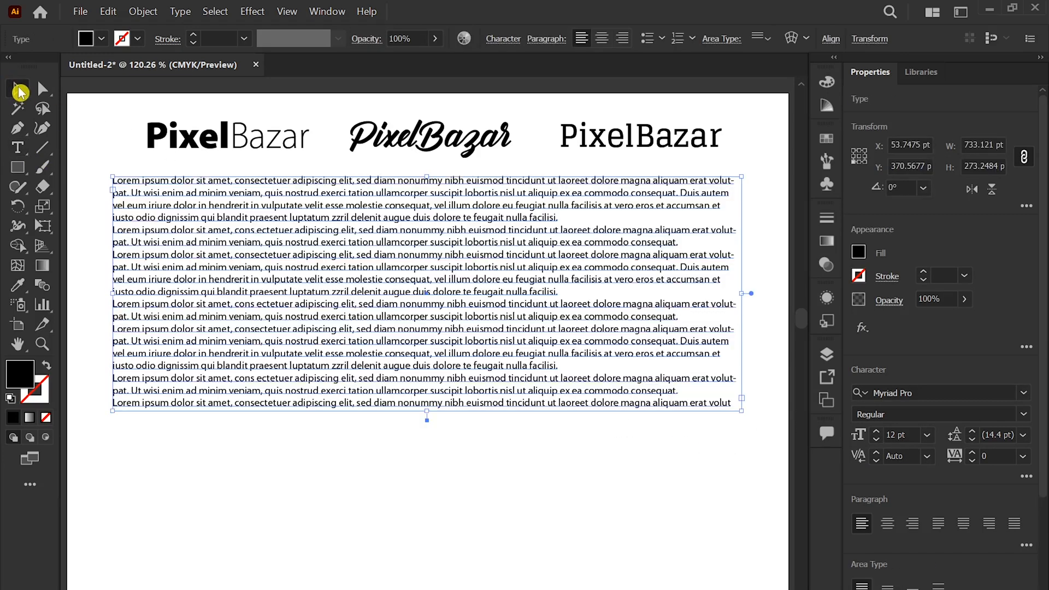
{"action": "left_click", "coordinate": [424, 447]}
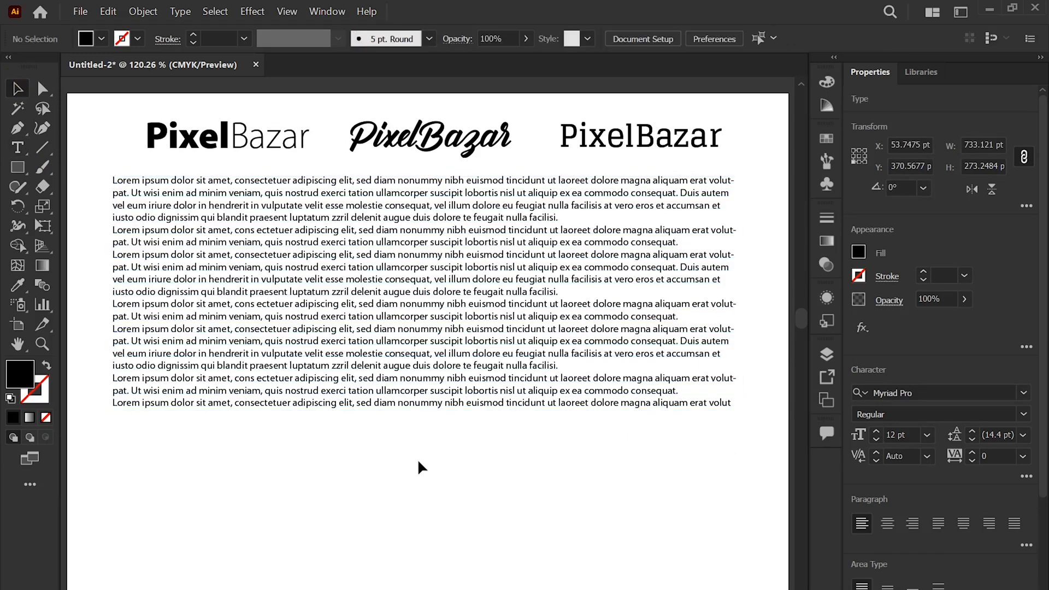
Step: Divide the placeholder text frame beneath the PixelBazar texts into 3 columns using Area Type Options
{"action": "left_click", "coordinate": [352, 251]}
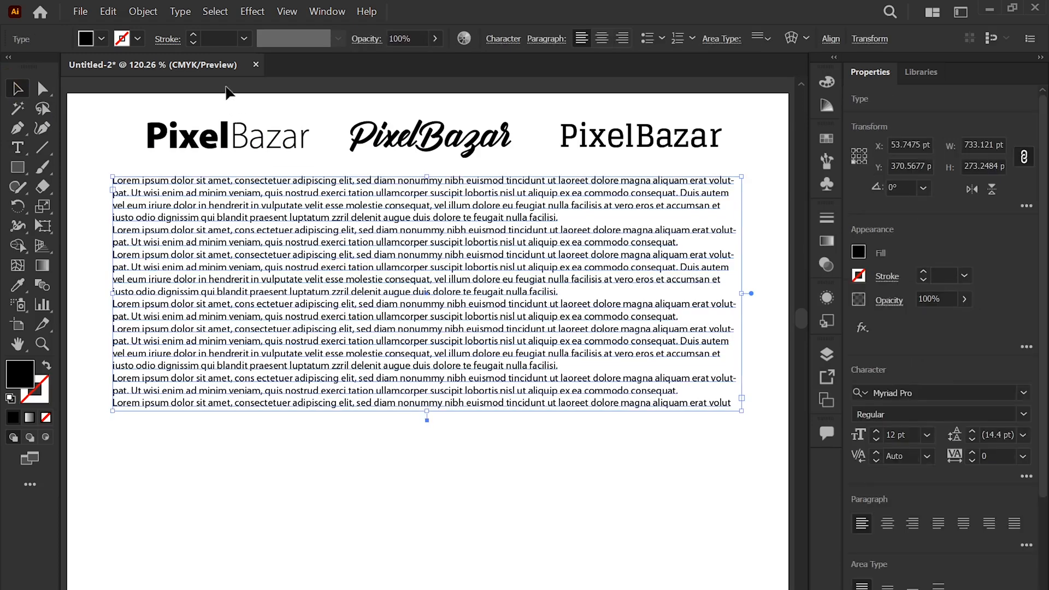
{"action": "left_click", "coordinate": [179, 12]}
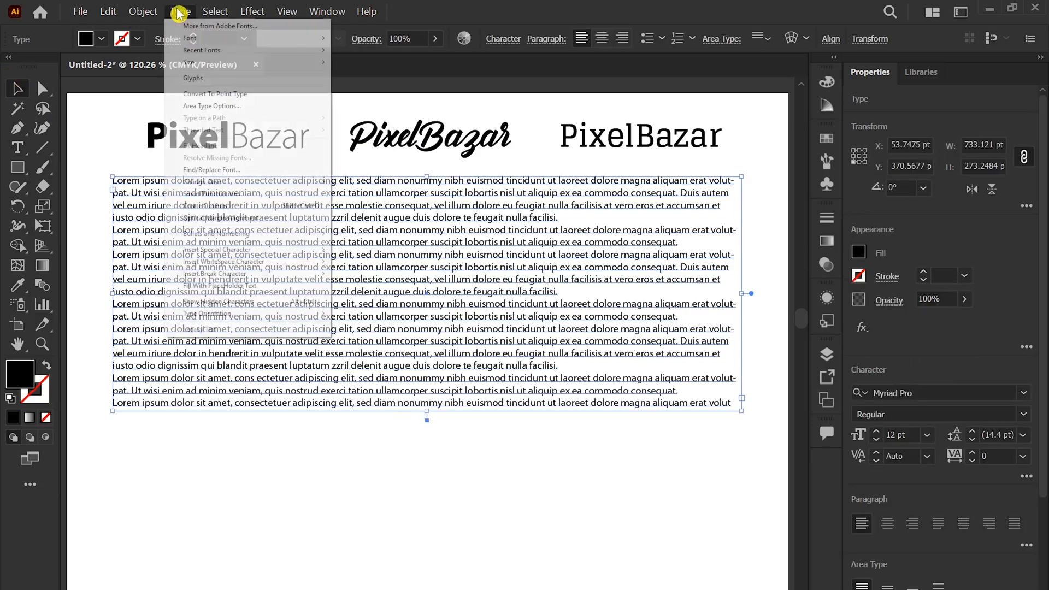
{"action": "left_click", "coordinate": [226, 107]}
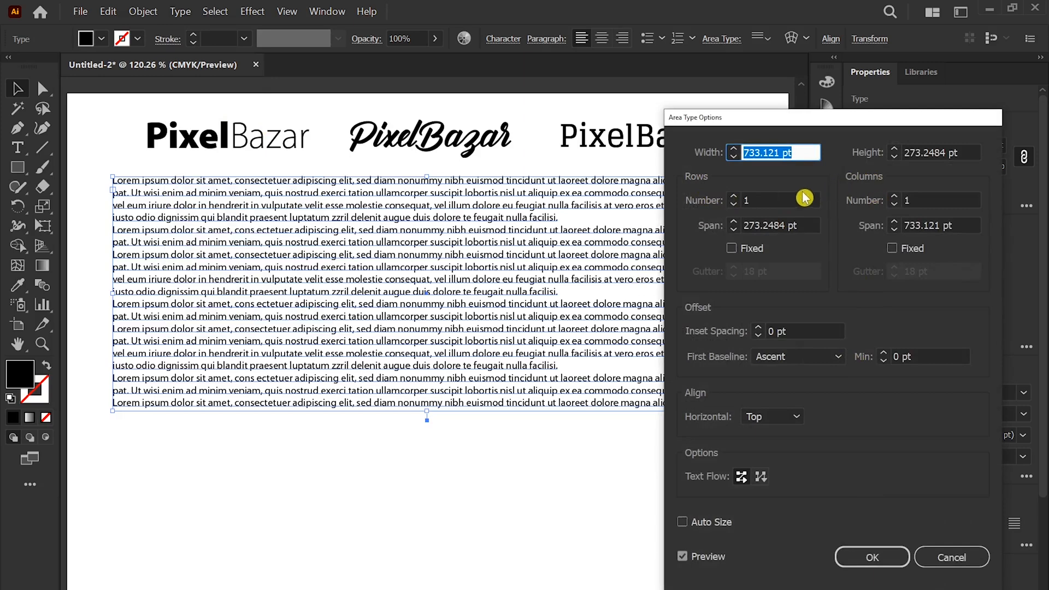
{"action": "left_click", "coordinate": [895, 196]}
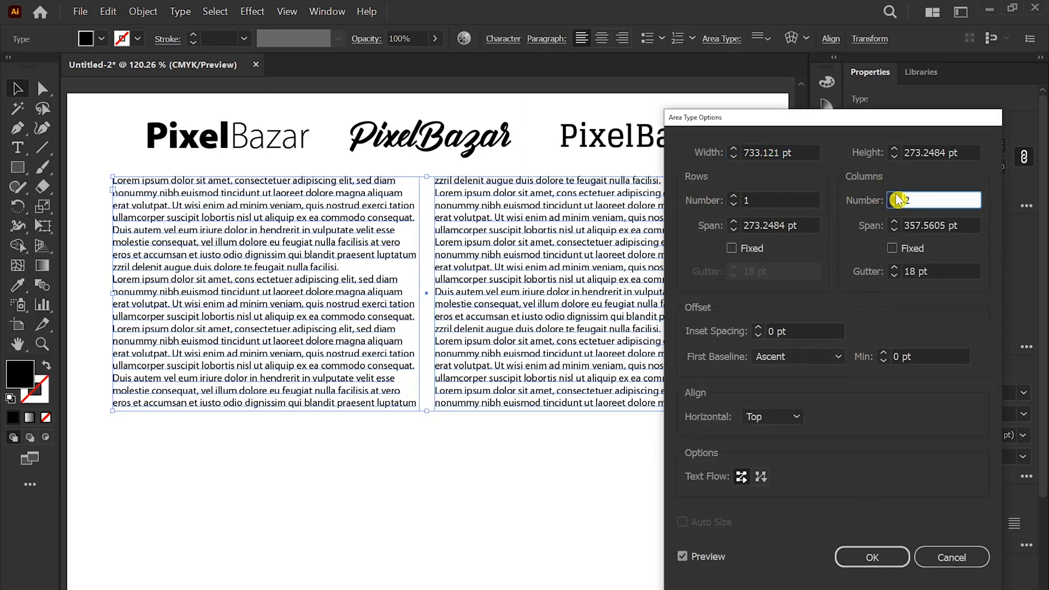
{"action": "left_click", "coordinate": [896, 198]}
{"action": "left_click_drag", "start_coordinate": [828, 119], "coordinate": [870, 112]}
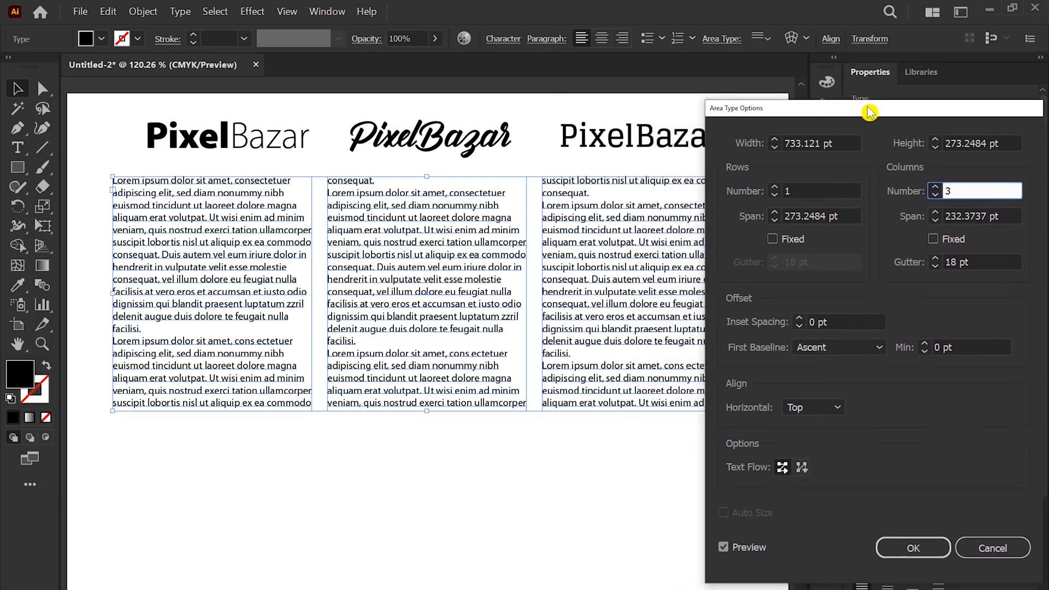
{"action": "left_click", "coordinate": [908, 548]}
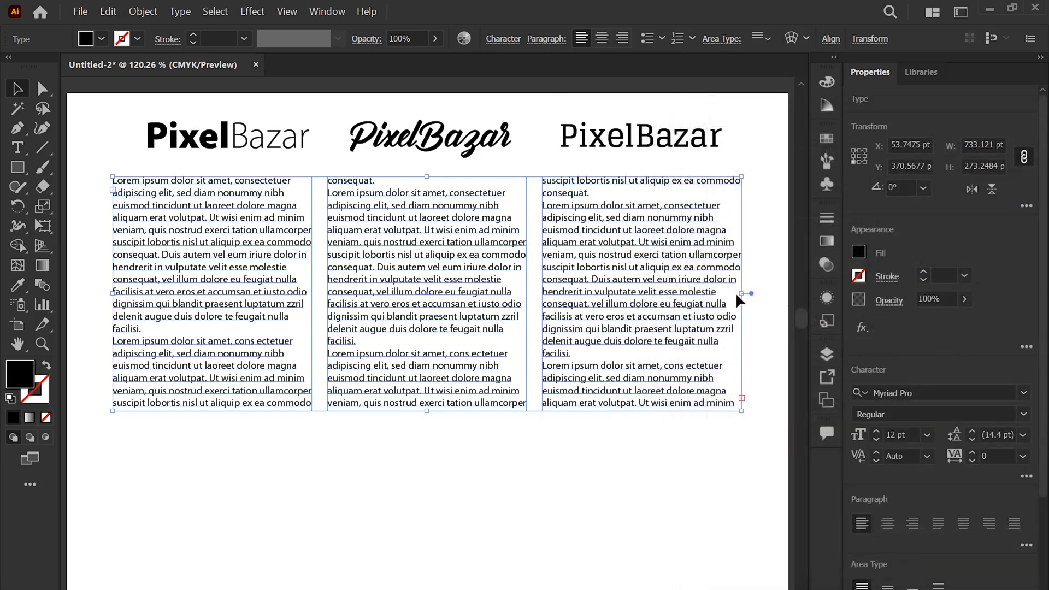
Step: Resize the three-column text frame to about 720 × 200 pt and set its inset spacing to 20 pt
{"action": "left_click_drag", "start_coordinate": [726, 295], "coordinate": [494, 292]}
{"action": "left_click_drag", "start_coordinate": [491, 417], "coordinate": [731, 349]}
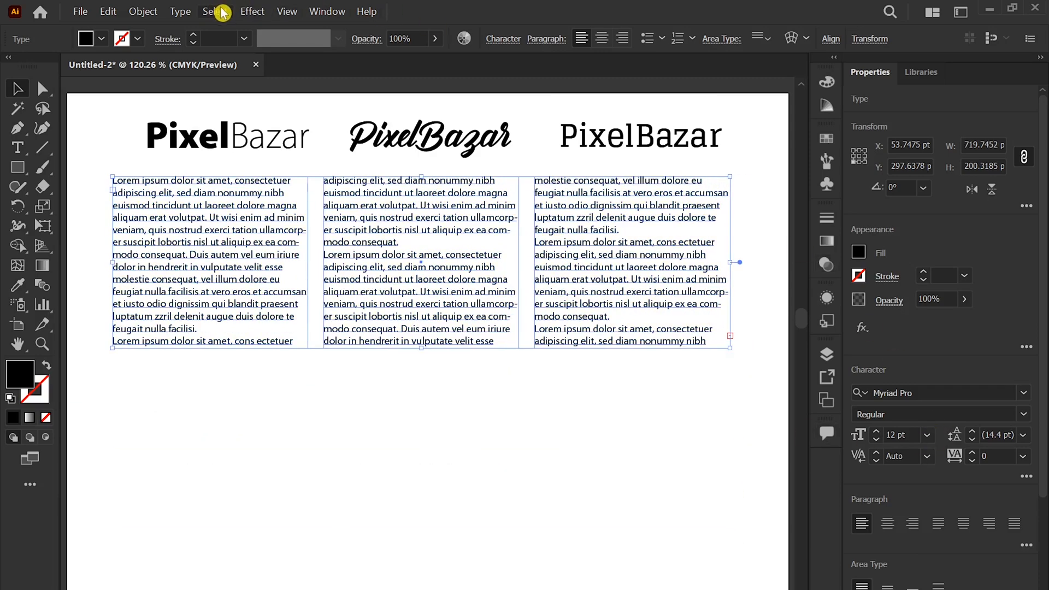
{"action": "left_click", "coordinate": [181, 11]}
{"action": "left_click", "coordinate": [221, 109]}
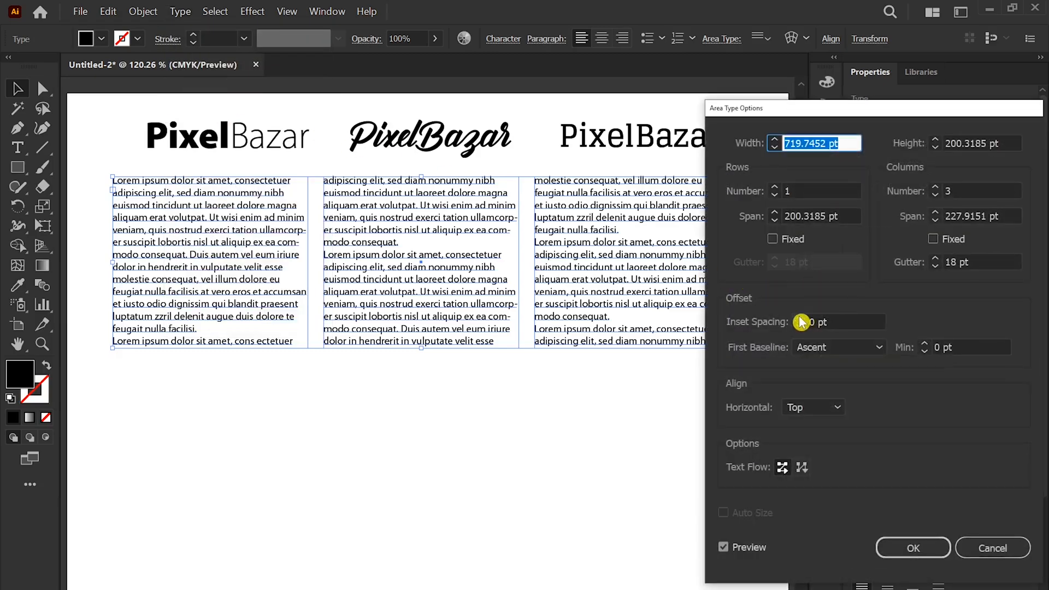
{"action": "left_click", "coordinate": [800, 318]}
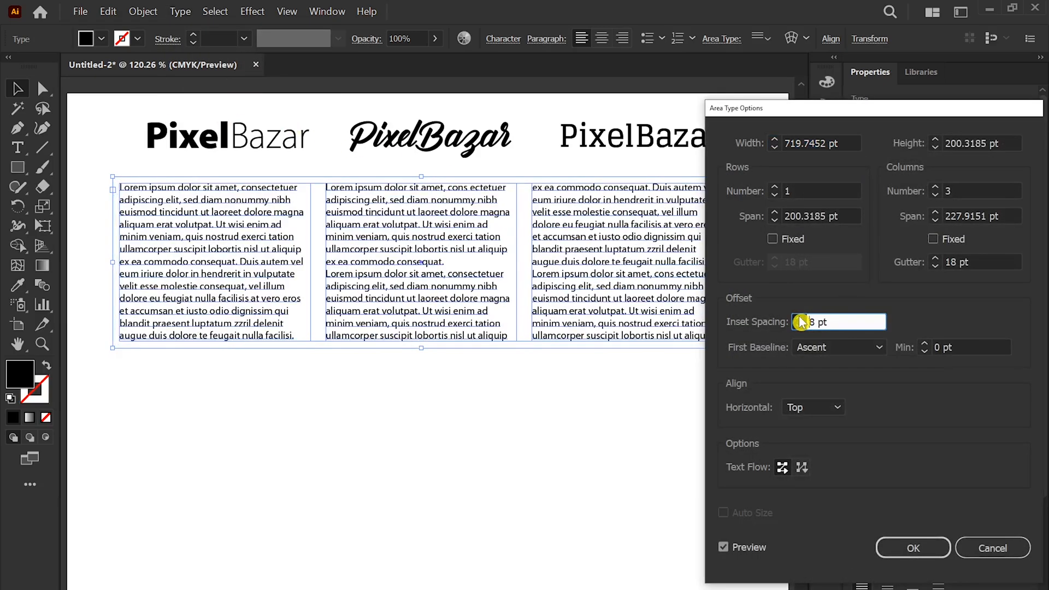
{"action": "left_click", "coordinate": [799, 318]}
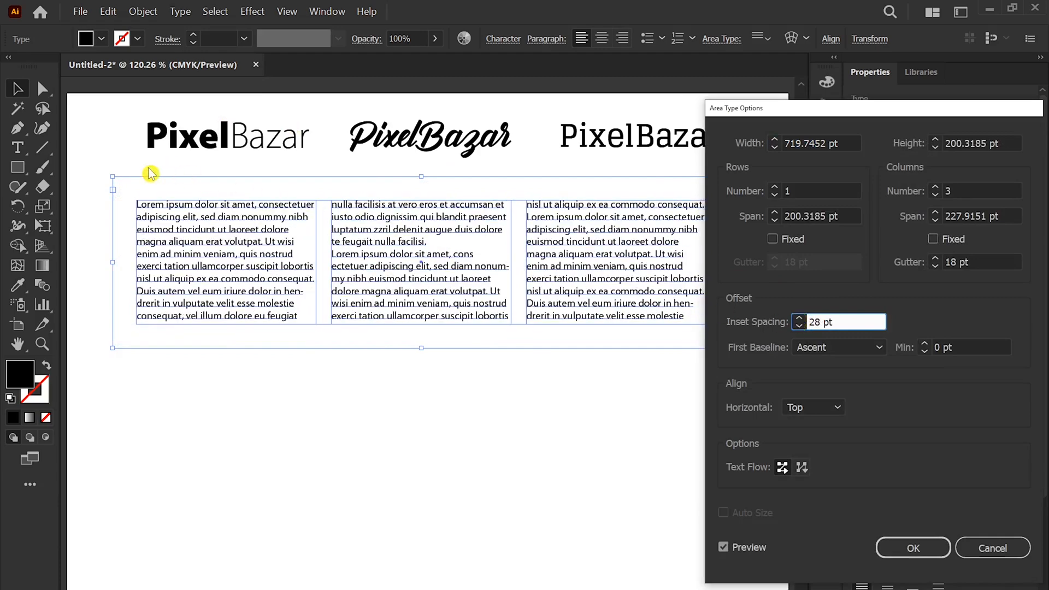
{"action": "left_click", "coordinate": [799, 327]}
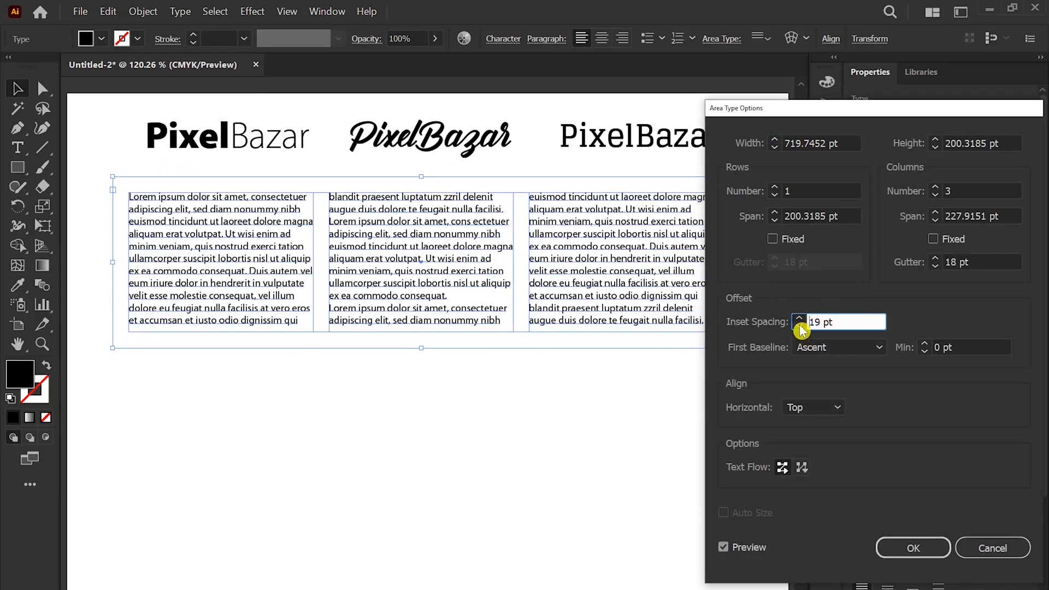
{"action": "left_click", "coordinate": [799, 319]}
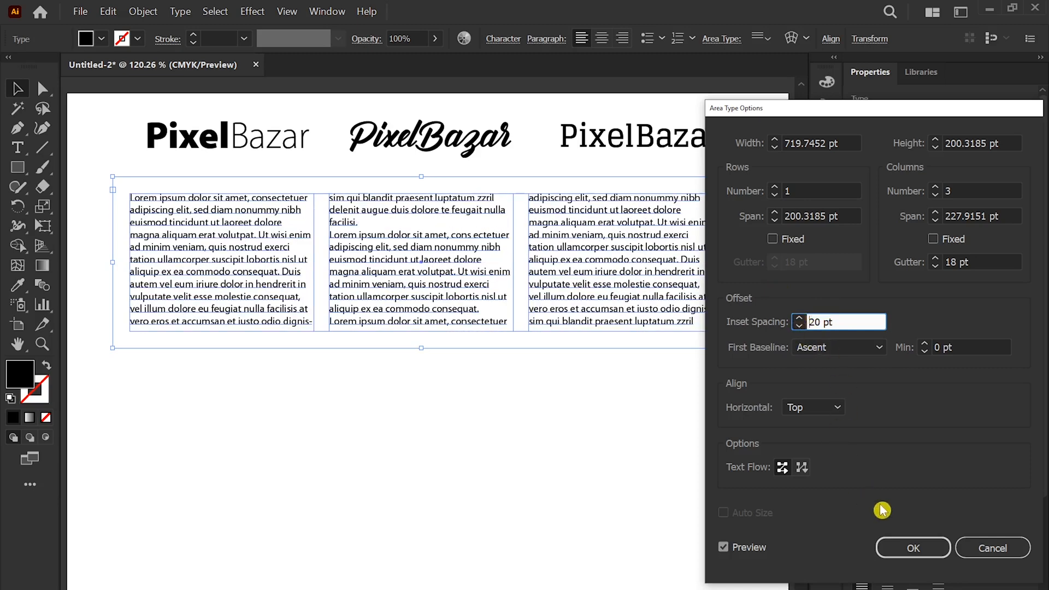
{"action": "left_click", "coordinate": [912, 547]}
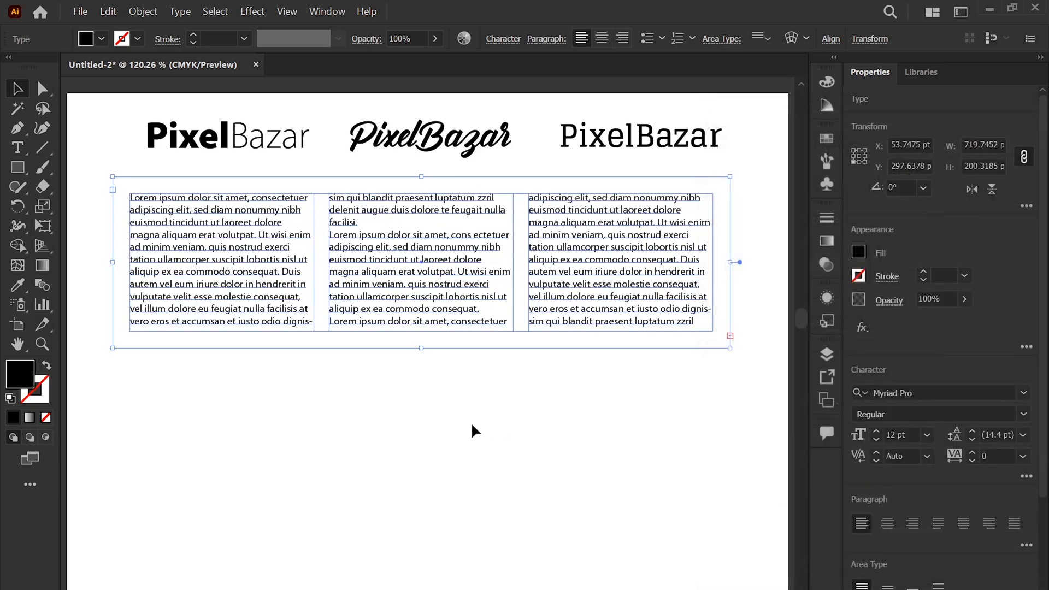
{"action": "left_click", "coordinate": [469, 421]}
Step: Divide the three-column area type into 3 rows and stretch its frame to about 378 pt tall
{"action": "left_click", "coordinate": [375, 269]}
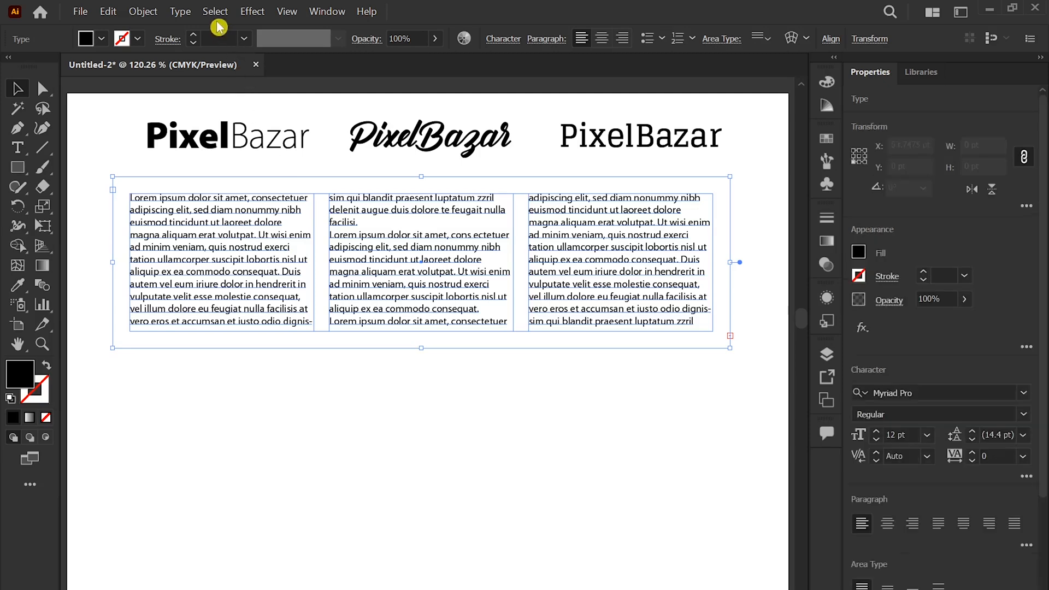
{"action": "left_click", "coordinate": [180, 11]}
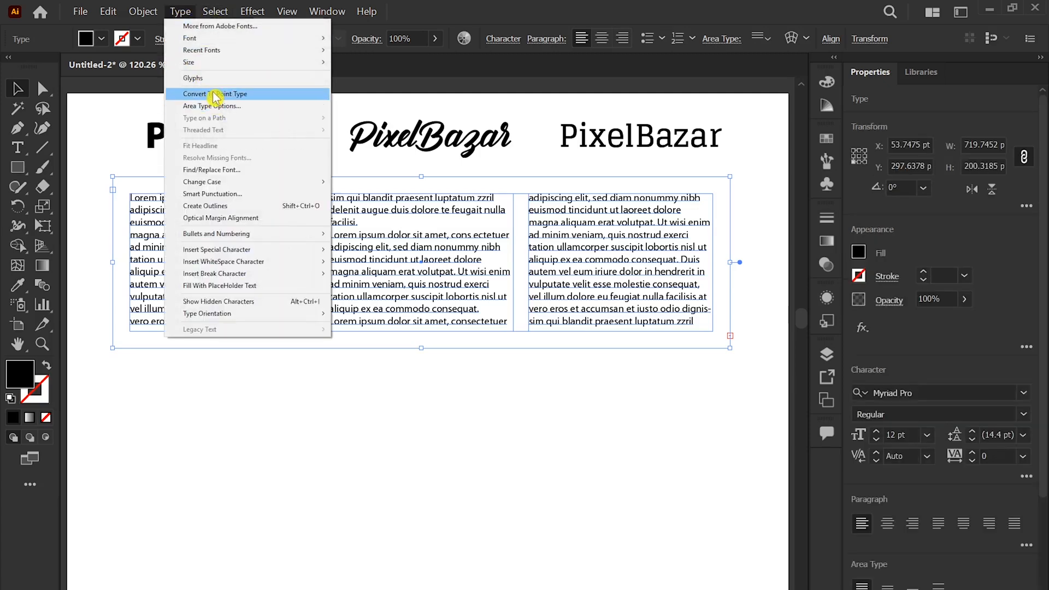
{"action": "left_click", "coordinate": [212, 105]}
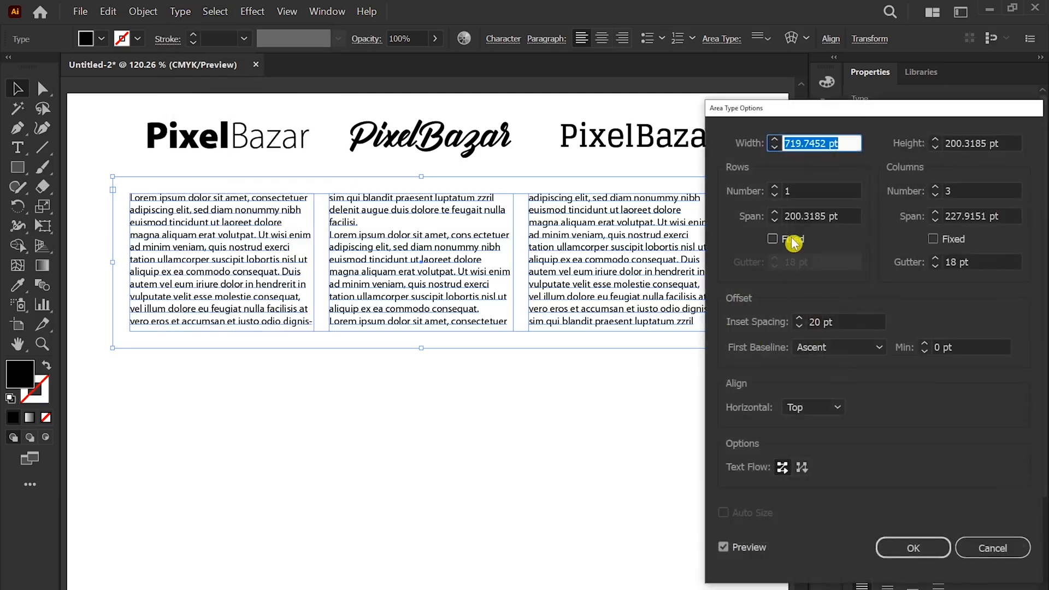
{"action": "left_click", "coordinate": [775, 188]}
{"action": "left_click", "coordinate": [774, 188]}
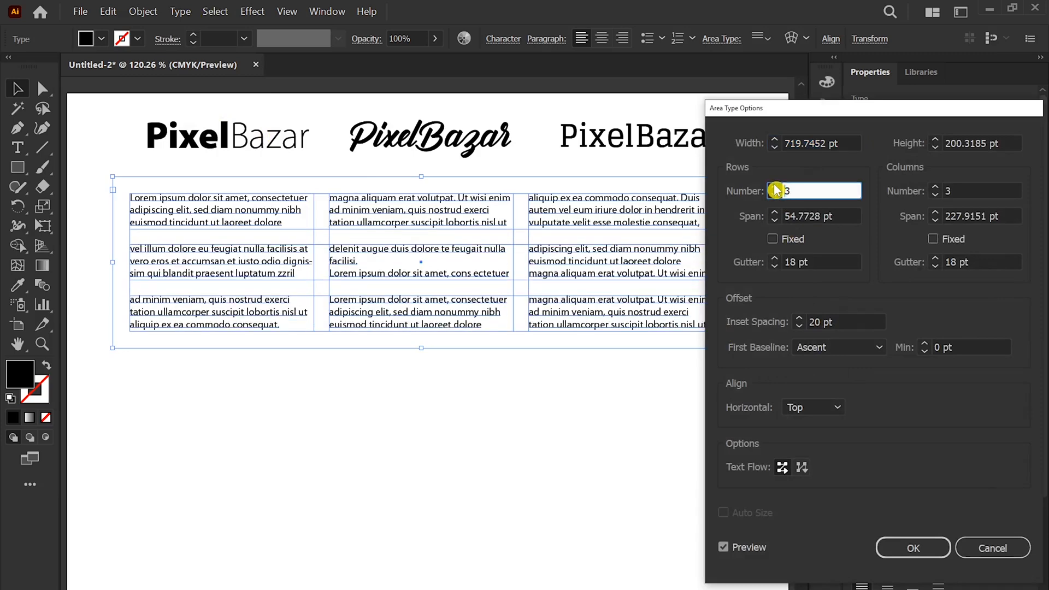
{"action": "left_click", "coordinate": [775, 187]}
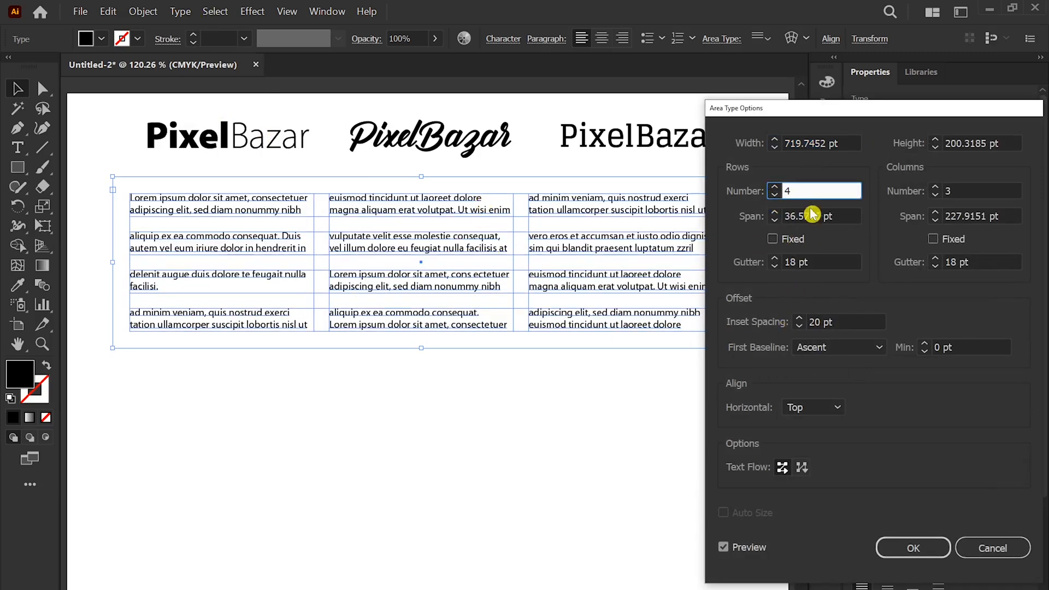
{"action": "left_click", "coordinate": [775, 195]}
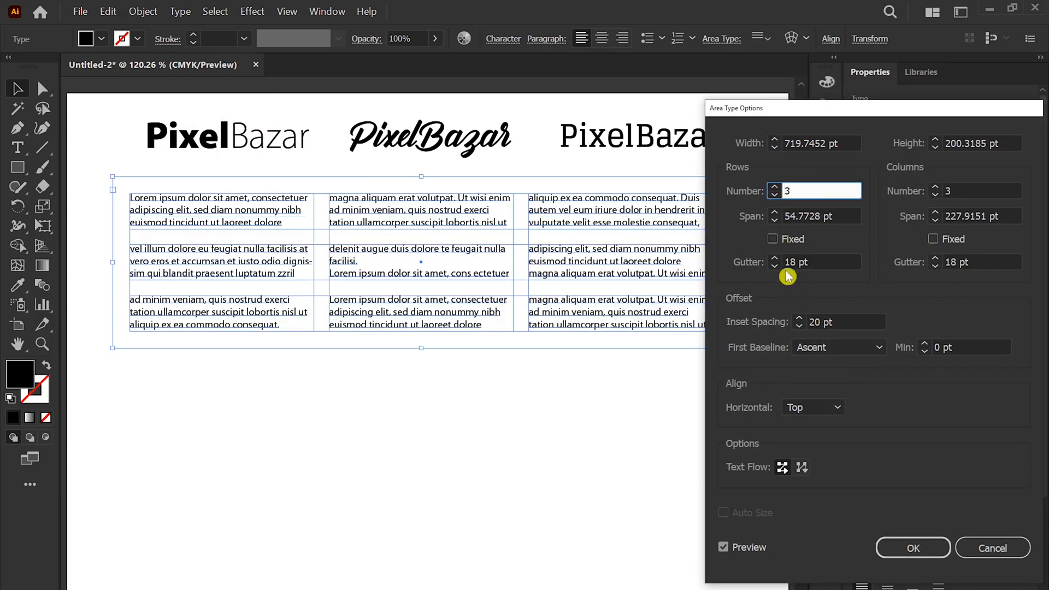
{"action": "left_click", "coordinate": [904, 548]}
{"action": "left_click_drag", "start_coordinate": [424, 351], "coordinate": [459, 501]}
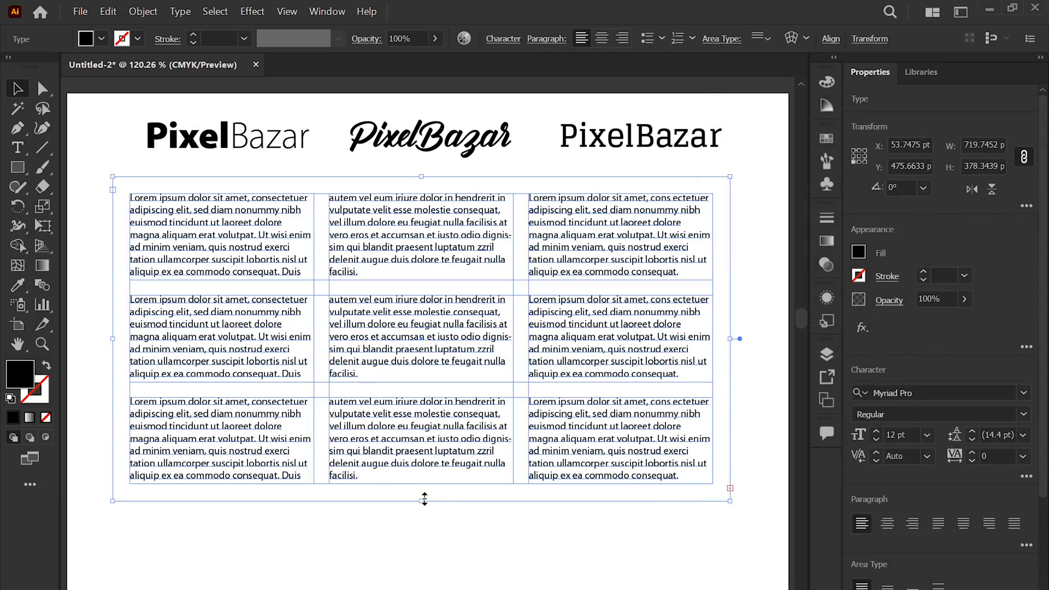
{"action": "left_click", "coordinate": [528, 539]}
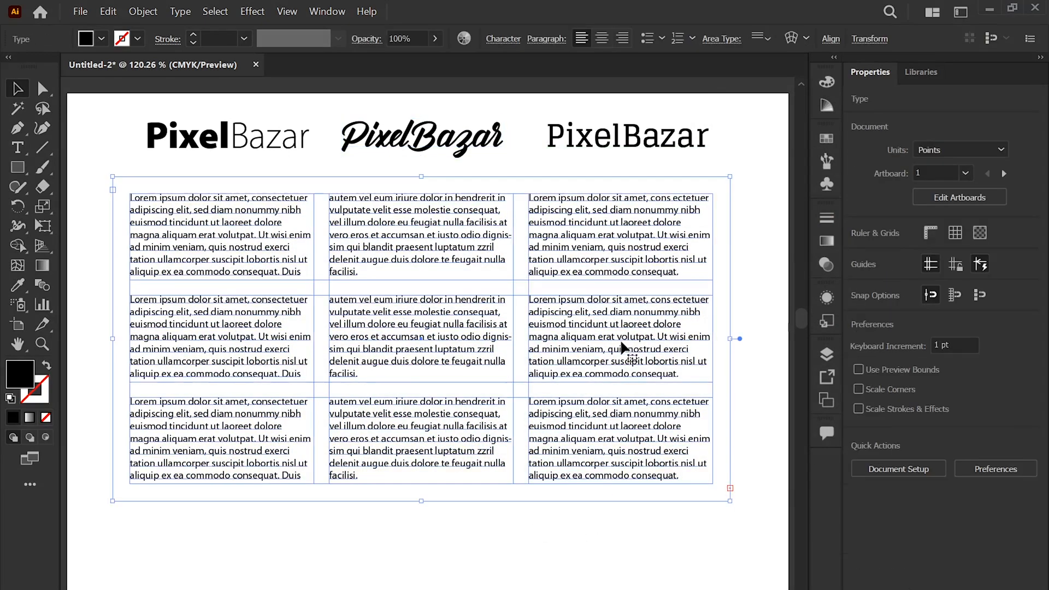
Step: Resize the area type frame to about 740 × 179 pt and set its number of rows to 1
{"action": "left_click_drag", "start_coordinate": [730, 339], "coordinate": [748, 338]}
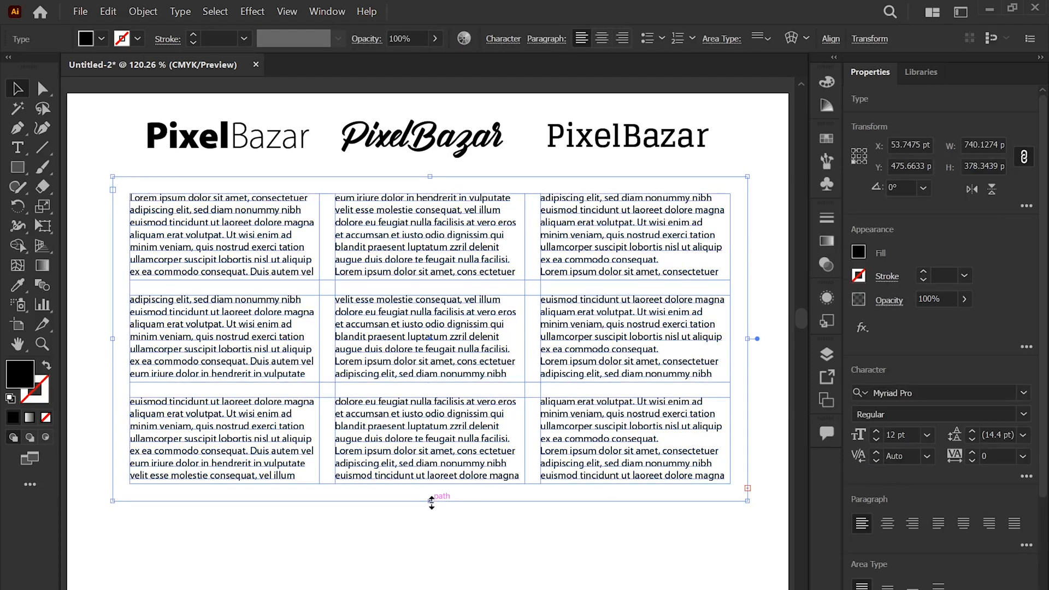
{"action": "left_click_drag", "start_coordinate": [431, 501], "coordinate": [429, 331]}
{"action": "left_click", "coordinate": [181, 11]}
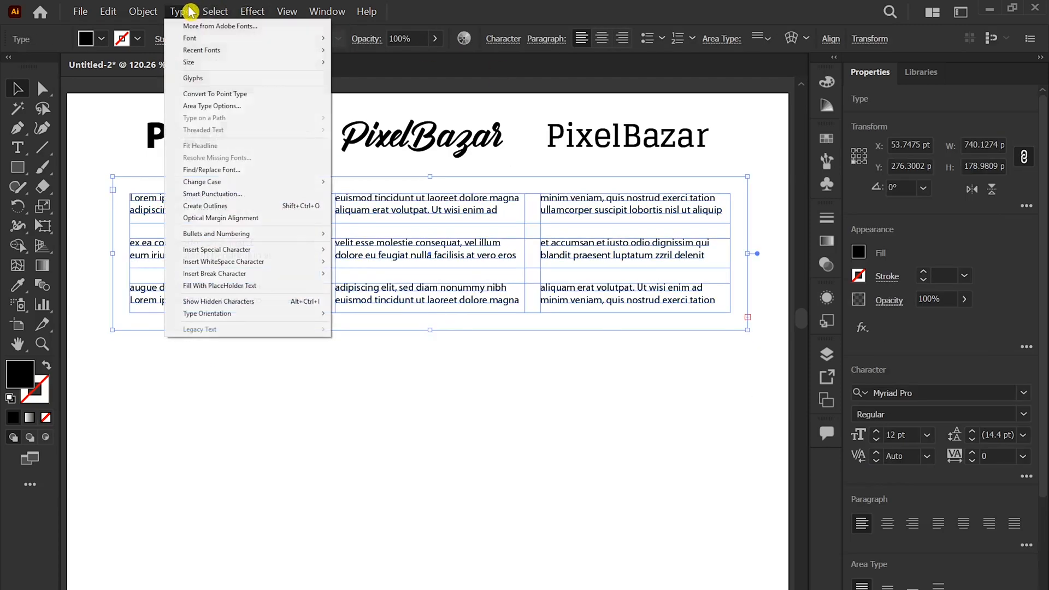
{"action": "left_click", "coordinate": [224, 107]}
{"action": "left_click", "coordinate": [774, 195]}
{"action": "left_click", "coordinate": [774, 195]}
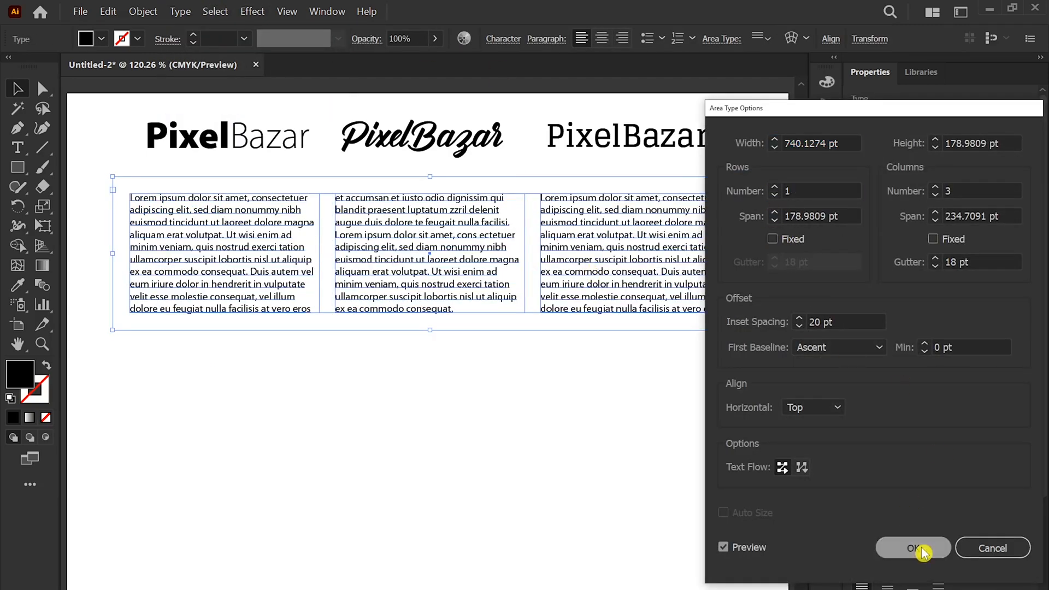
{"action": "left_click", "coordinate": [922, 550]}
{"action": "left_click", "coordinate": [507, 439]}
Step: Draw a second area type frame about 496 × 187 pt, filled with placeholder text, beneath the three columns
{"action": "left_click", "coordinate": [17, 148]}
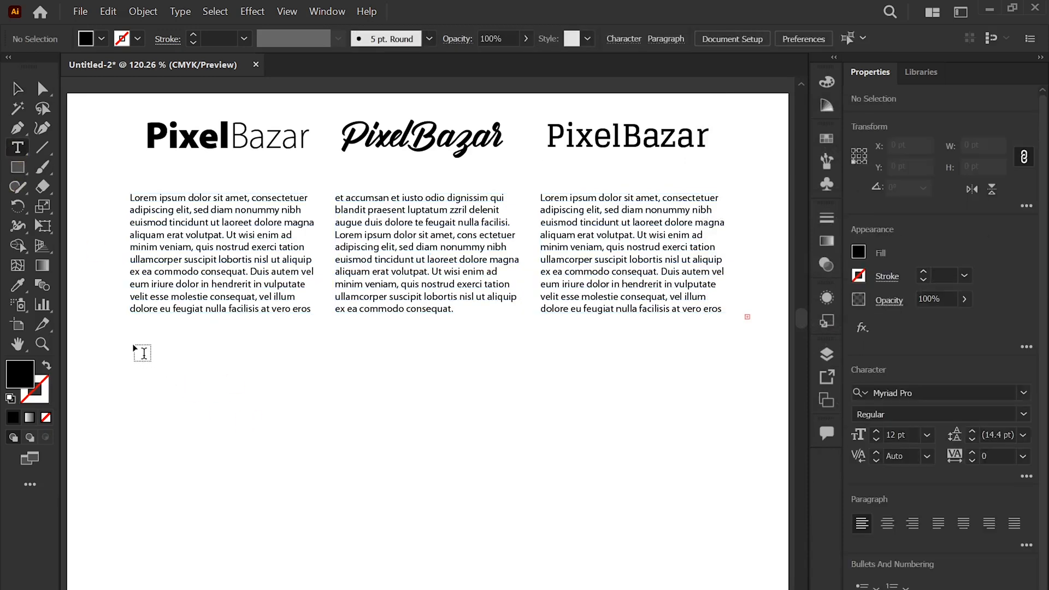
{"action": "left_click_drag", "start_coordinate": [134, 345], "coordinate": [559, 503]}
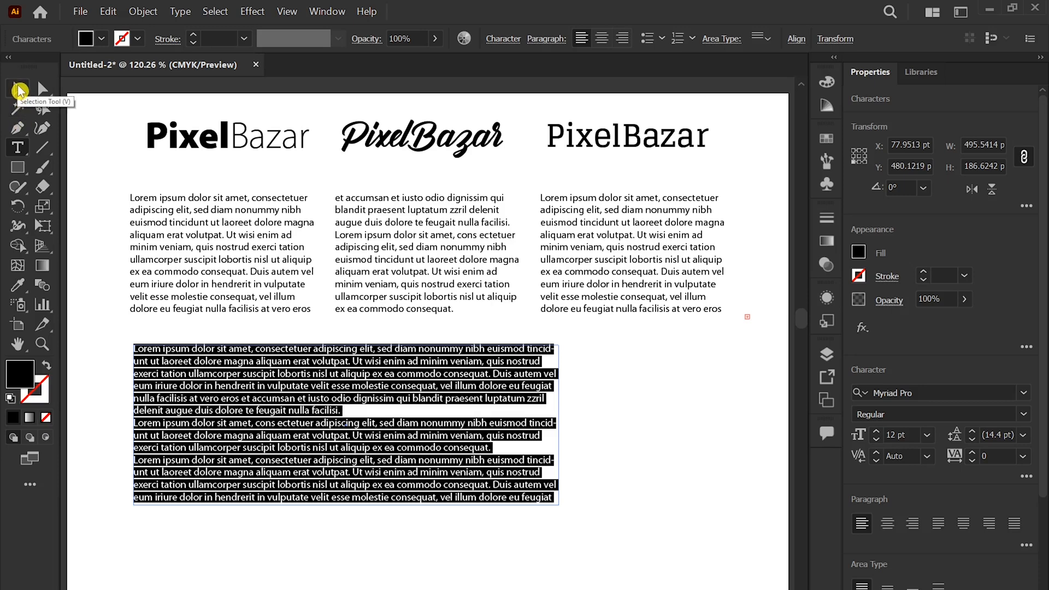
{"action": "key", "text": "Escape"}
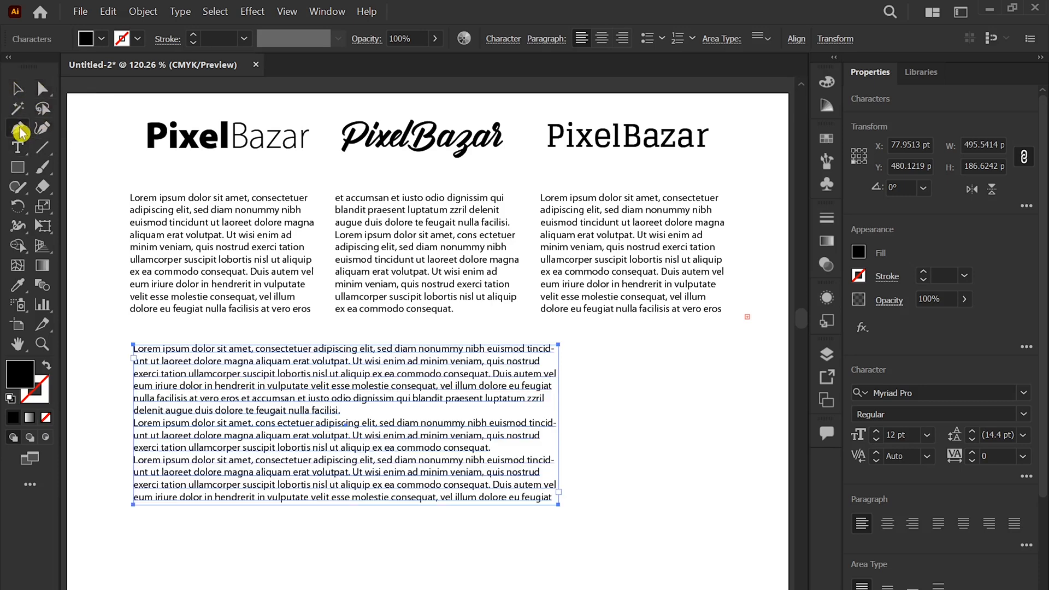
Step: Add anchor points on the second frame's right and bottom edges and delete its bottom-right corner point with the Pen tool
{"action": "left_click", "coordinate": [20, 131]}
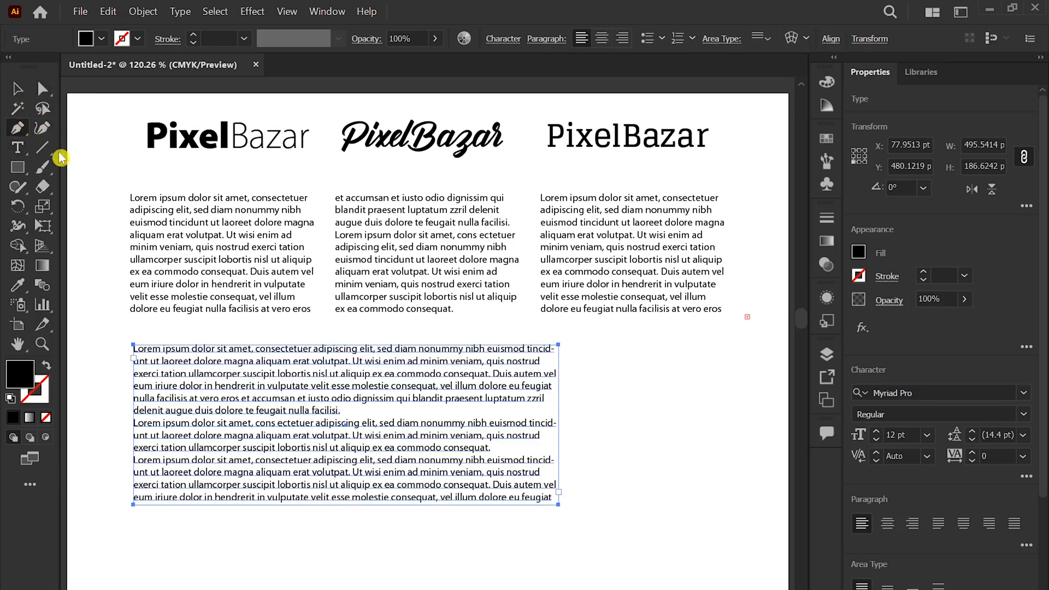
{"action": "left_click", "coordinate": [558, 399]}
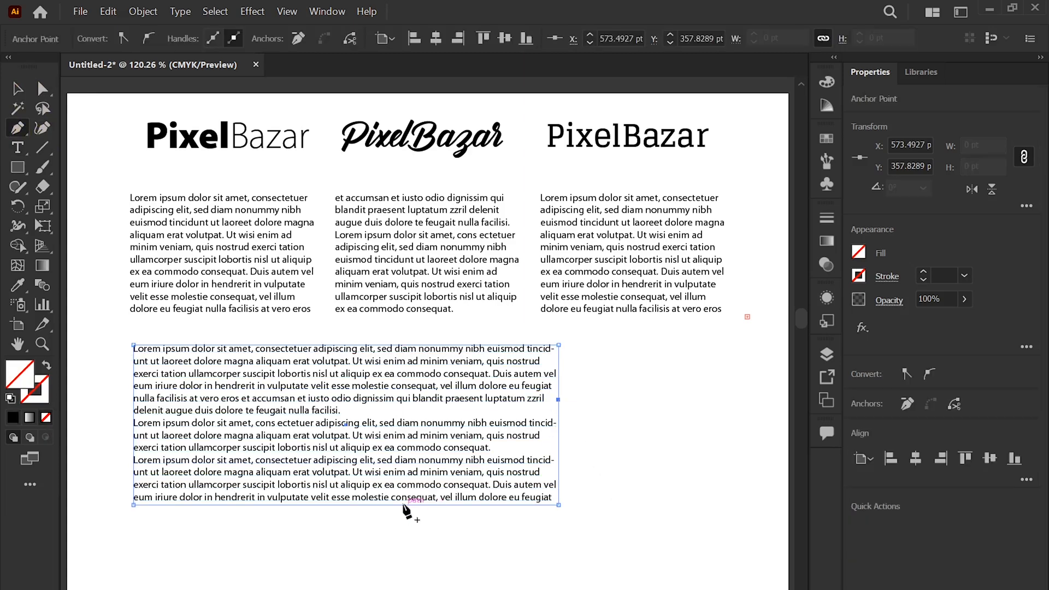
{"action": "left_click", "coordinate": [558, 505]}
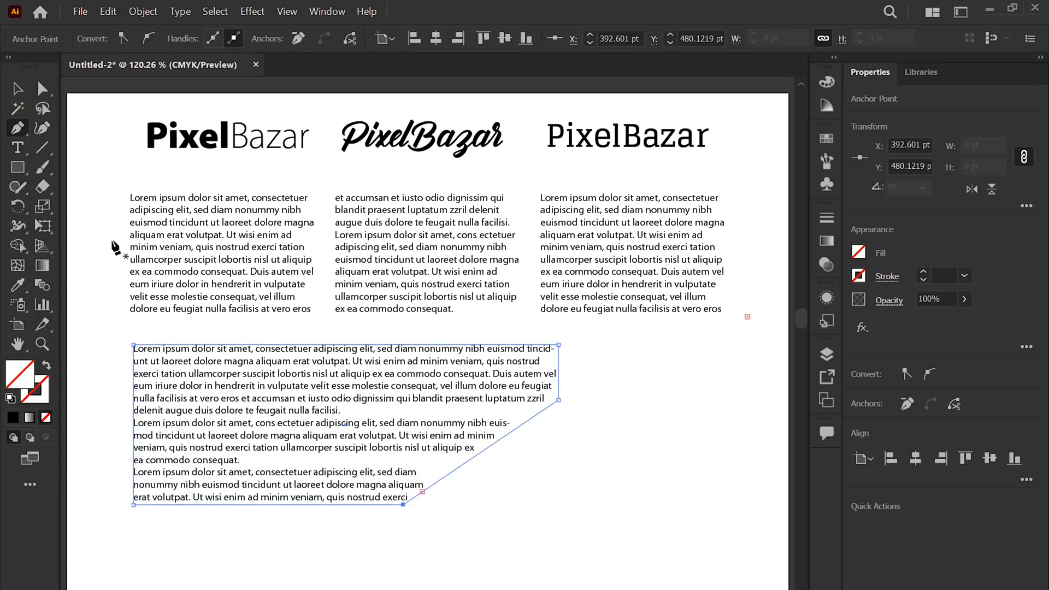
Step: Move the anchor point on the second frame's right edge inward with the Direct Selection tool, notching the text shape
{"action": "left_click", "coordinate": [43, 88]}
{"action": "left_click_drag", "start_coordinate": [558, 401], "coordinate": [369, 414]}
{"action": "left_click", "coordinate": [674, 466]}
Step: Round the second frame's bottom-right corner to about 78 pt and its top-right corner to about 30 pt
{"action": "left_click", "coordinate": [404, 505]}
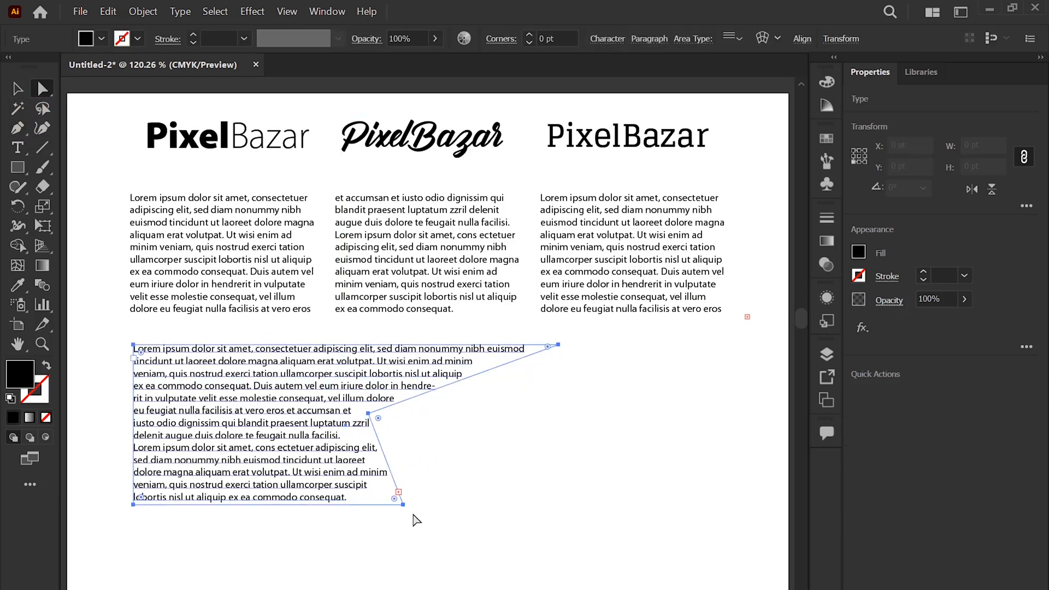
{"action": "left_click", "coordinate": [402, 504]}
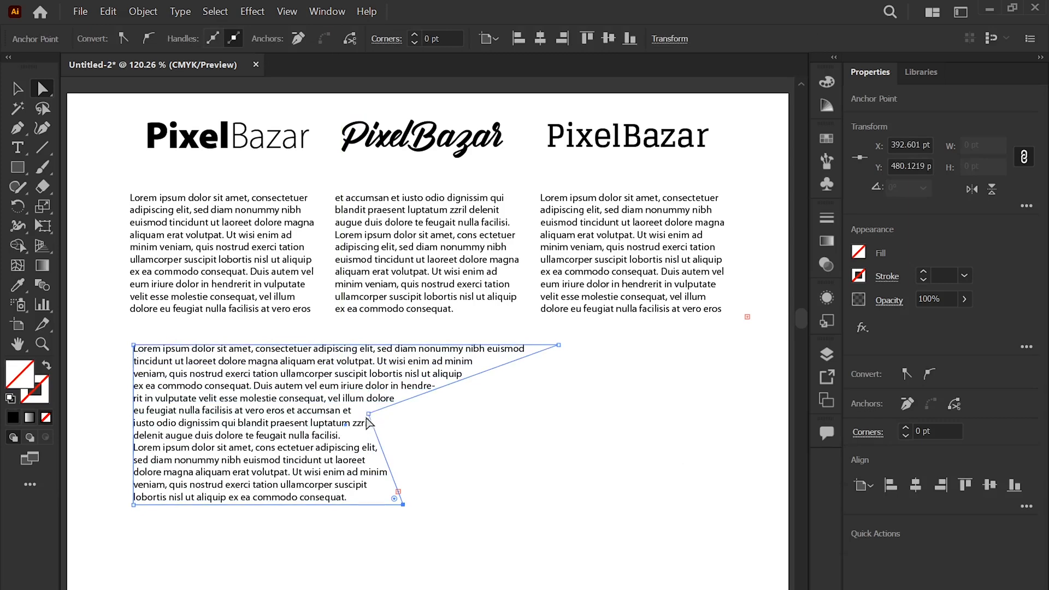
{"action": "left_click_drag", "start_coordinate": [394, 499], "coordinate": [371, 481]}
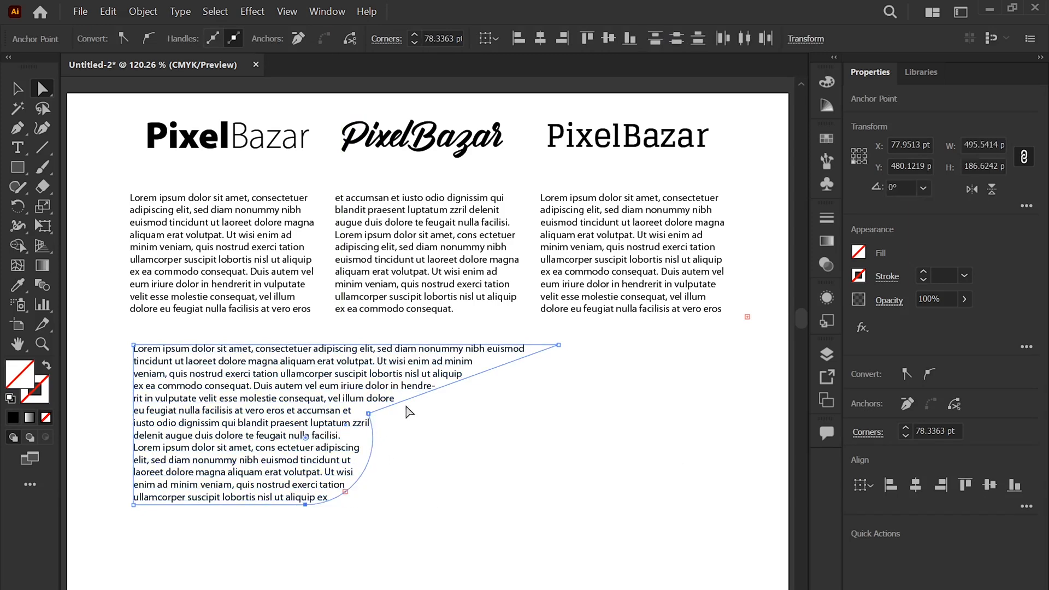
{"action": "left_click", "coordinate": [558, 345]}
{"action": "left_click_drag", "start_coordinate": [547, 352], "coordinate": [428, 355]}
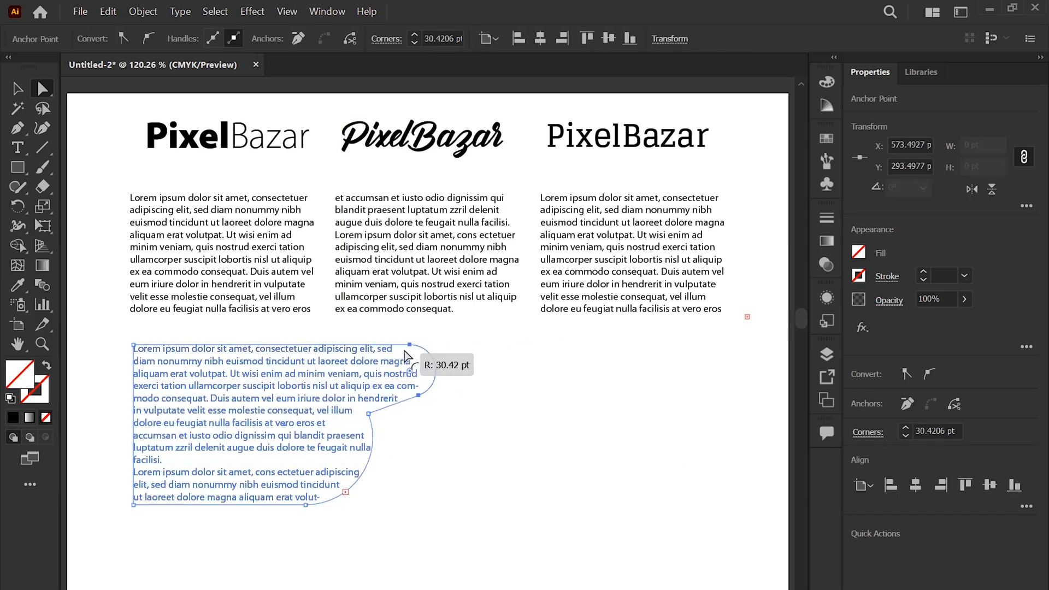
{"action": "left_click", "coordinate": [515, 380]}
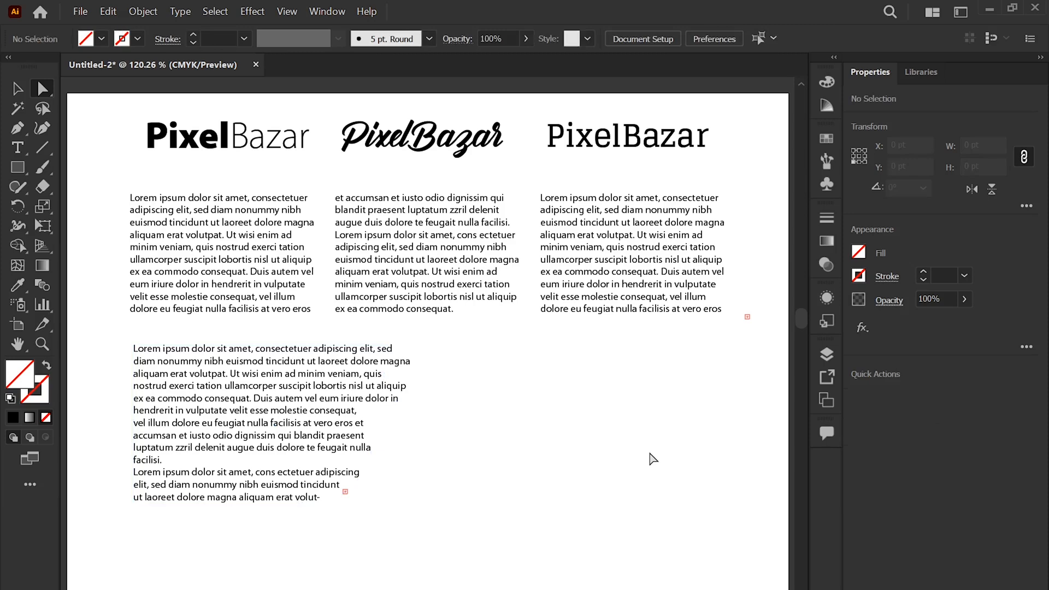
Step: Justify the text of the reshaped second frame with its last line aligned left, and deselect it
{"action": "left_click", "coordinate": [17, 88]}
{"action": "left_click", "coordinate": [337, 443]}
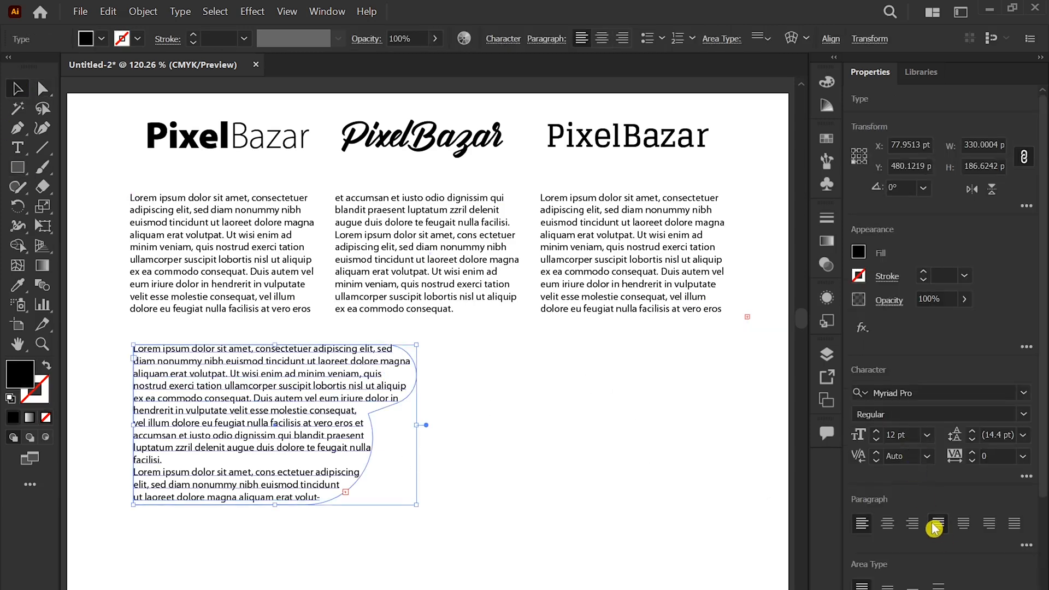
{"action": "left_click", "coordinate": [934, 528]}
{"action": "left_click", "coordinate": [637, 462]}
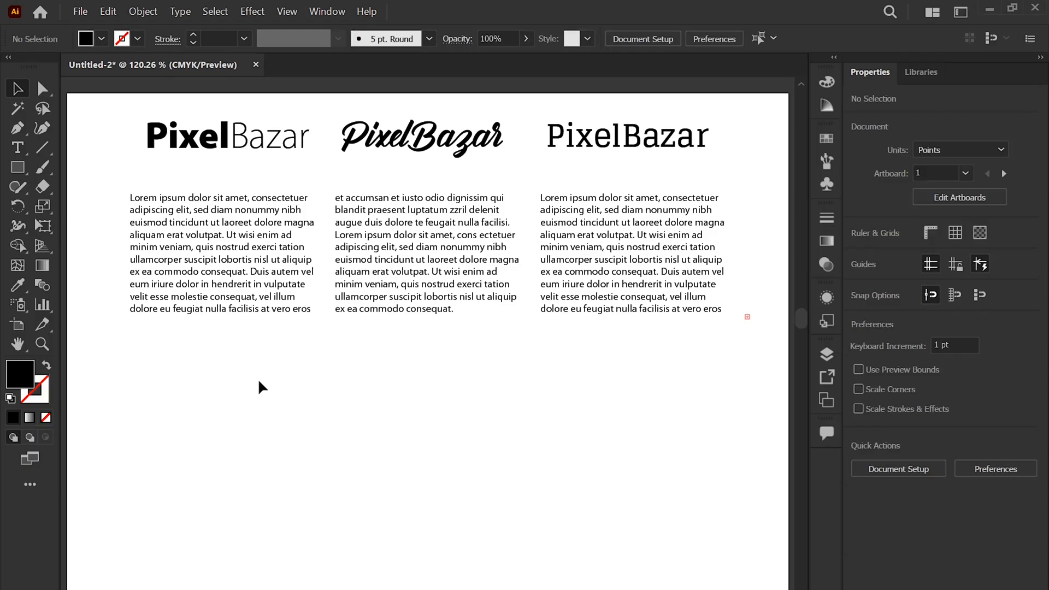
Step: Try to create area type on the empty artboard, away from any path, with the Area Type tool
{"action": "left_click", "coordinate": [18, 148]}
{"action": "left_click_drag", "start_coordinate": [18, 148], "coordinate": [90, 170]}
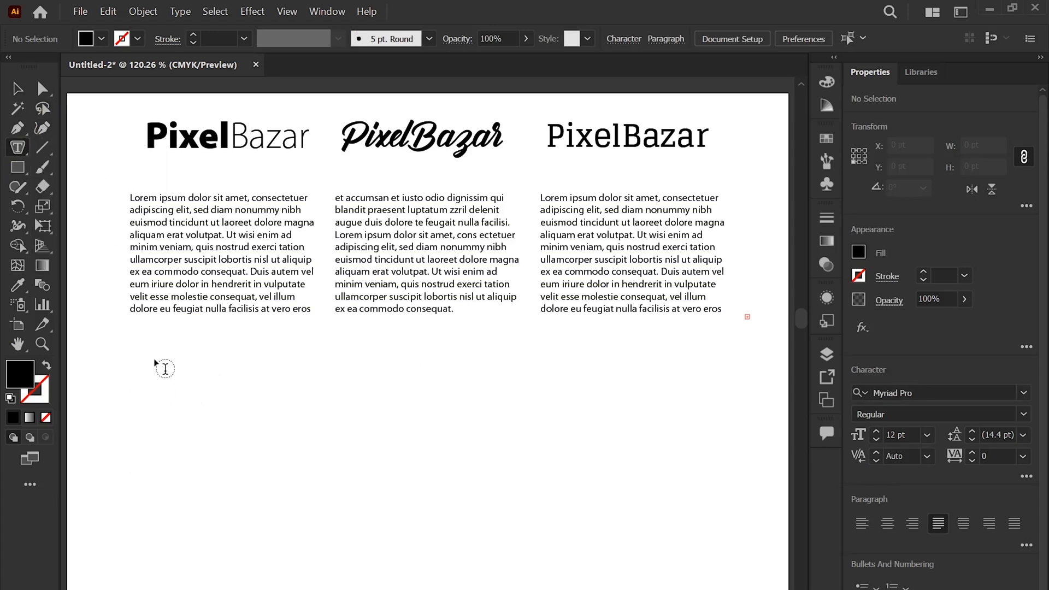
{"action": "left_click", "coordinate": [165, 369]}
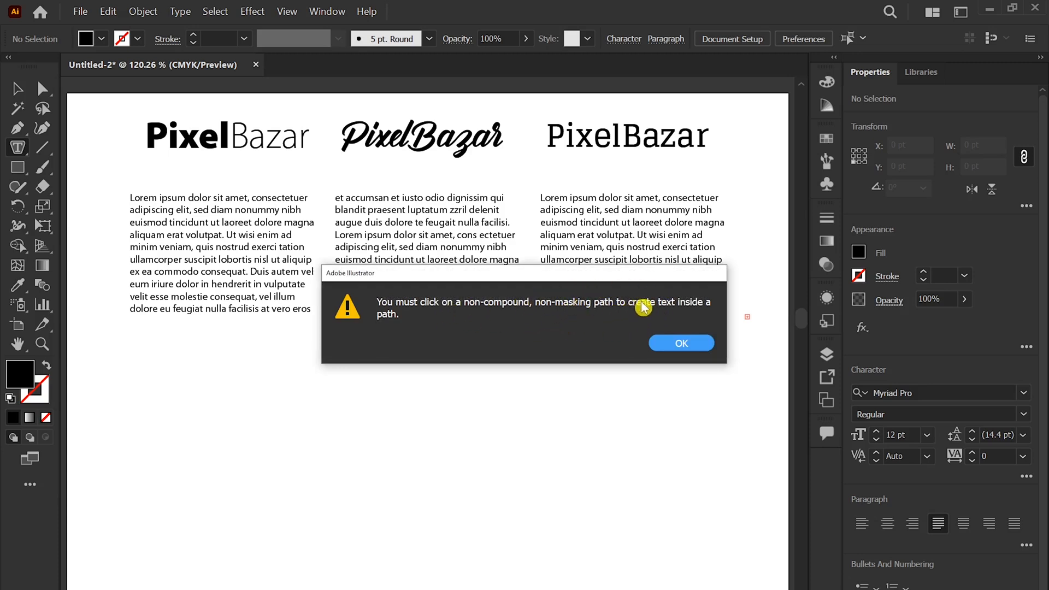
{"action": "left_click", "coordinate": [682, 344]}
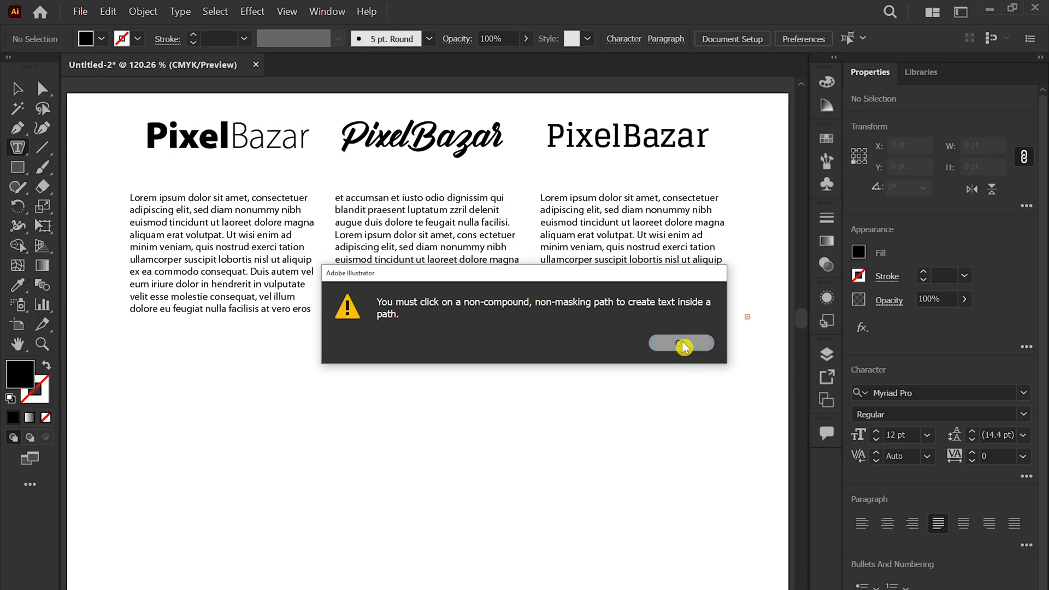
{"action": "key", "text": "v"}
Step: Draw a black rectangle about 218 × 197 pt, a circle about 201 pt wide and a hexagon about 216 × 187 pt beneath the columns
{"action": "left_click", "coordinate": [18, 169]}
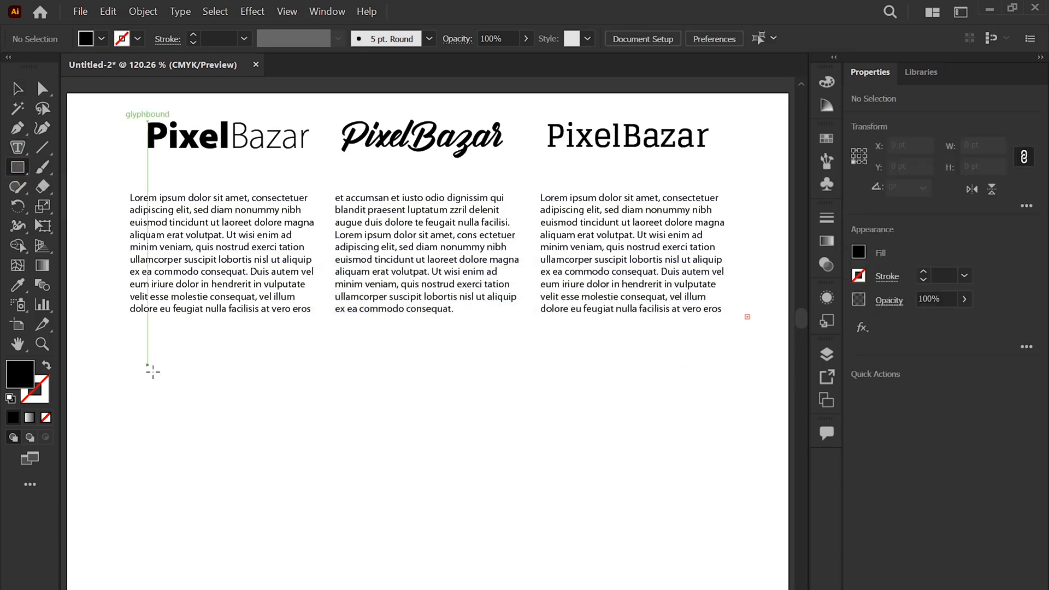
{"action": "left_click_drag", "start_coordinate": [130, 377], "coordinate": [316, 547]}
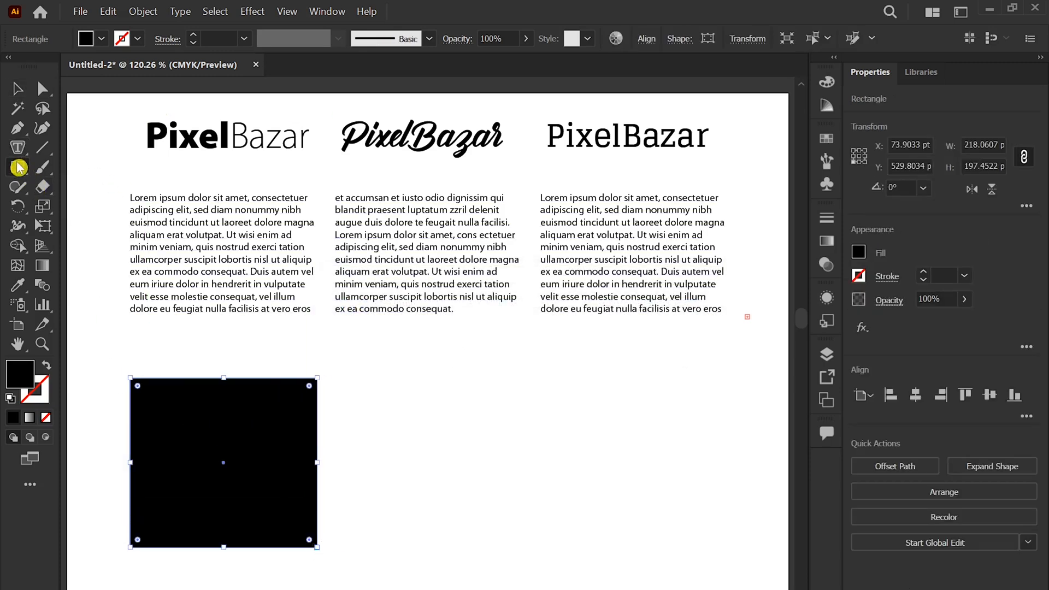
{"action": "left_click_drag", "start_coordinate": [18, 167], "coordinate": [51, 206]}
{"action": "left_click_drag", "start_coordinate": [363, 377], "coordinate": [535, 549]}
{"action": "left_click_drag", "start_coordinate": [18, 168], "coordinate": [93, 226]}
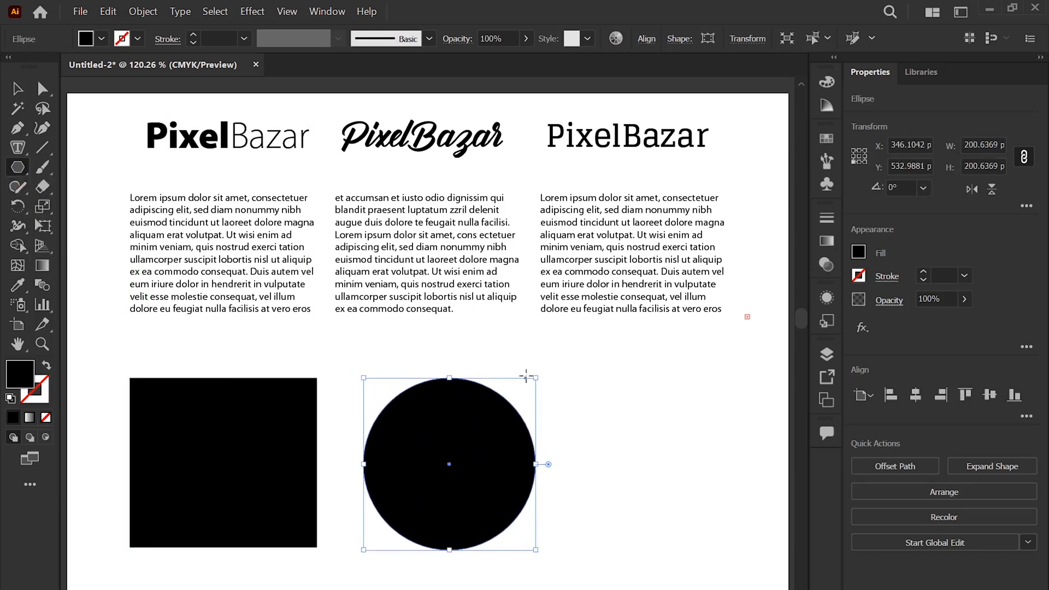
{"action": "mouse_move", "coordinate": [598, 381]}
{"action": "left_mouse_down"}
{"action": "mouse_move", "coordinate": [694, 481]}
{"action": "mouse_move", "coordinate": [663, 447]}
{"action": "mouse_move", "coordinate": [669, 463]}
{"action": "left_mouse_up"}
Step: Shift the circle, rectangle and hexagon slightly to the left so the row of shapes is spaced more evenly
{"action": "key", "text": "v"}
{"action": "left_click_drag", "start_coordinate": [498, 461], "coordinate": [479, 462]}
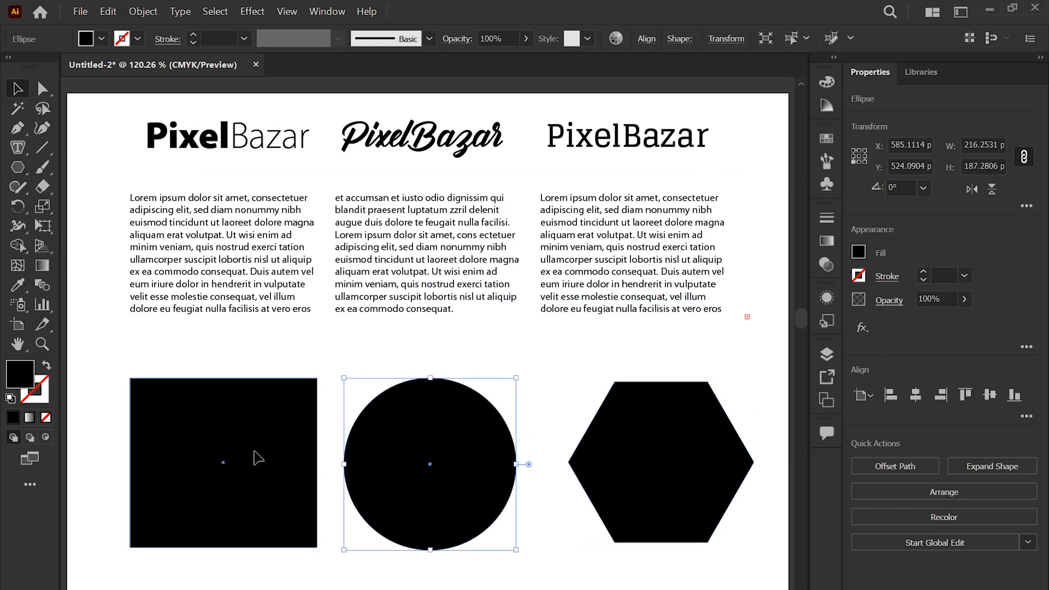
{"action": "left_click_drag", "start_coordinate": [253, 392], "coordinate": [245, 391]}
{"action": "left_click_drag", "start_coordinate": [700, 447], "coordinate": [676, 447]}
{"action": "left_click", "coordinate": [253, 353]}
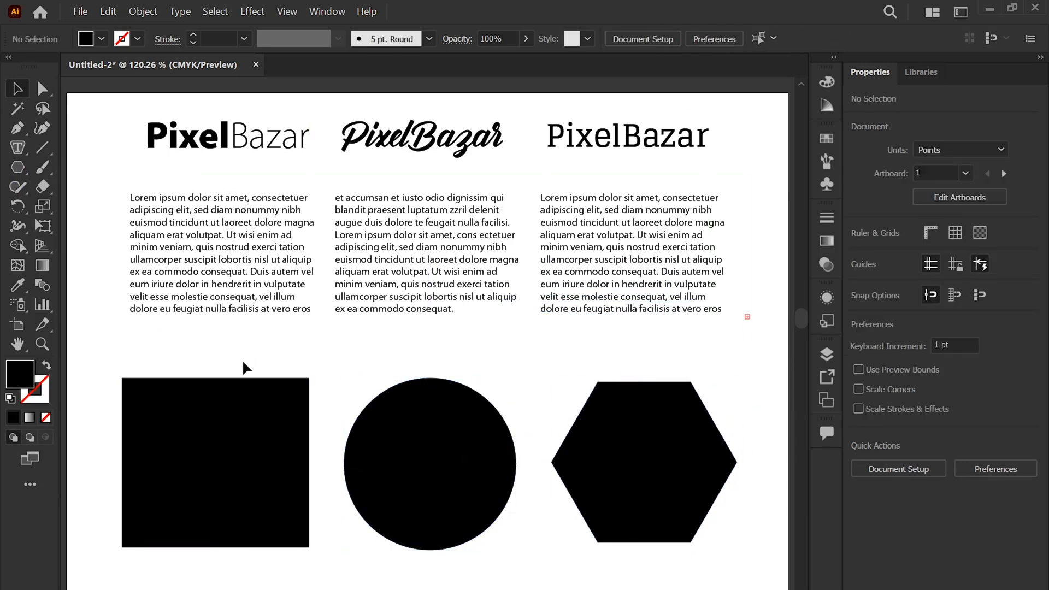
Step: Convert the rectangle and the circle into area type filled with placeholder text
{"action": "left_click", "coordinate": [18, 147]}
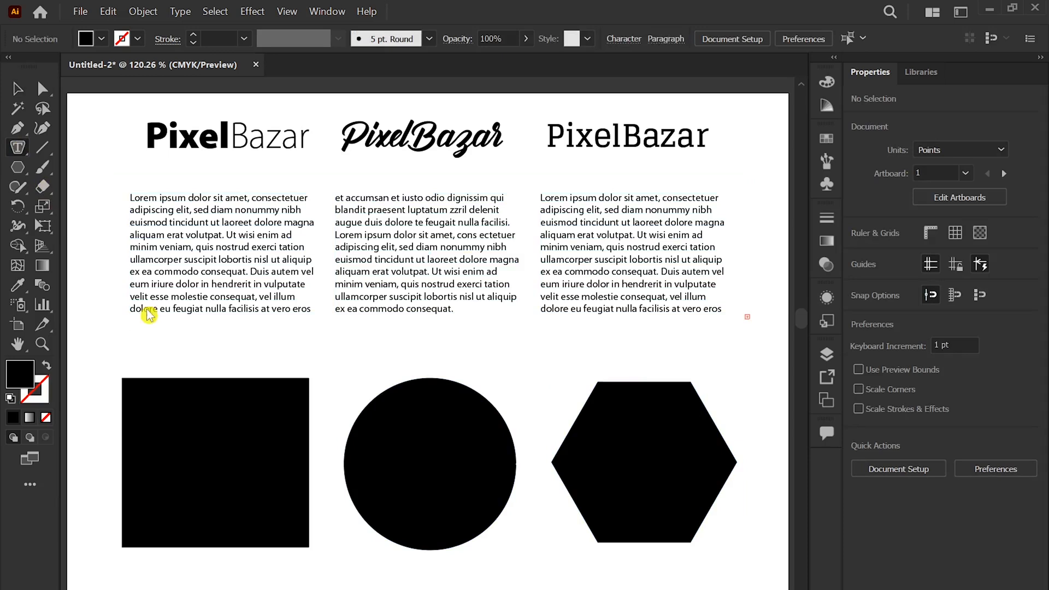
{"action": "left_click", "coordinate": [182, 379]}
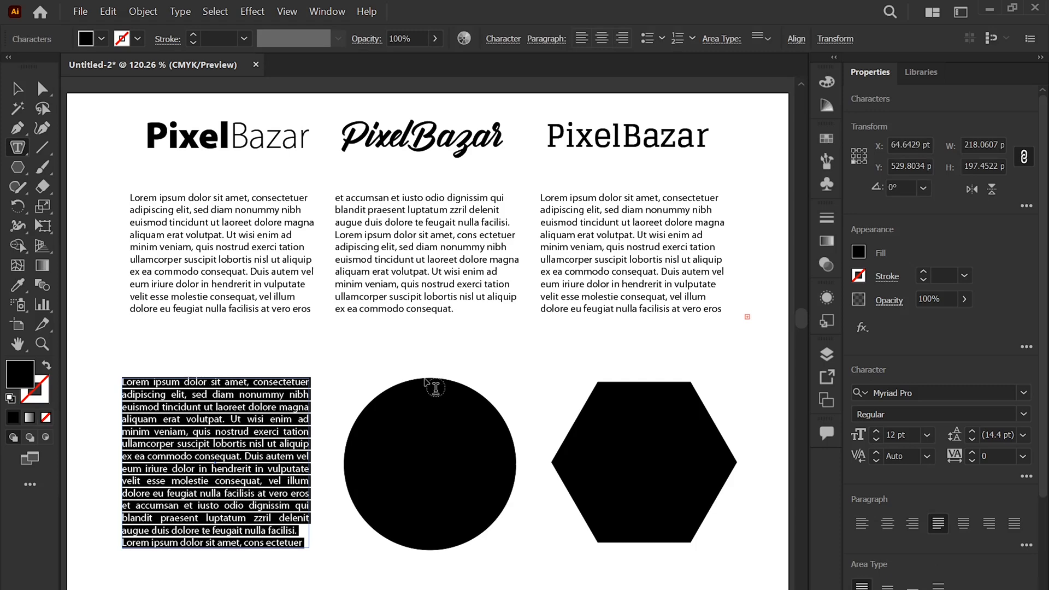
{"action": "left_click", "coordinate": [436, 388]}
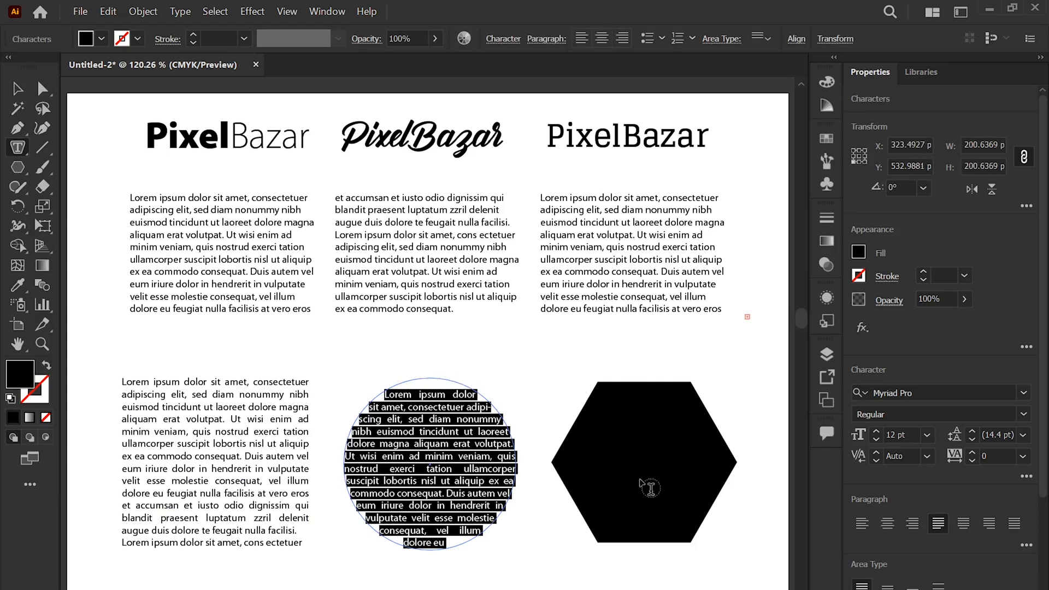
Step: Try to start area type from within the hexagon's filled interior rather than on its edge
{"action": "left_click", "coordinate": [655, 456]}
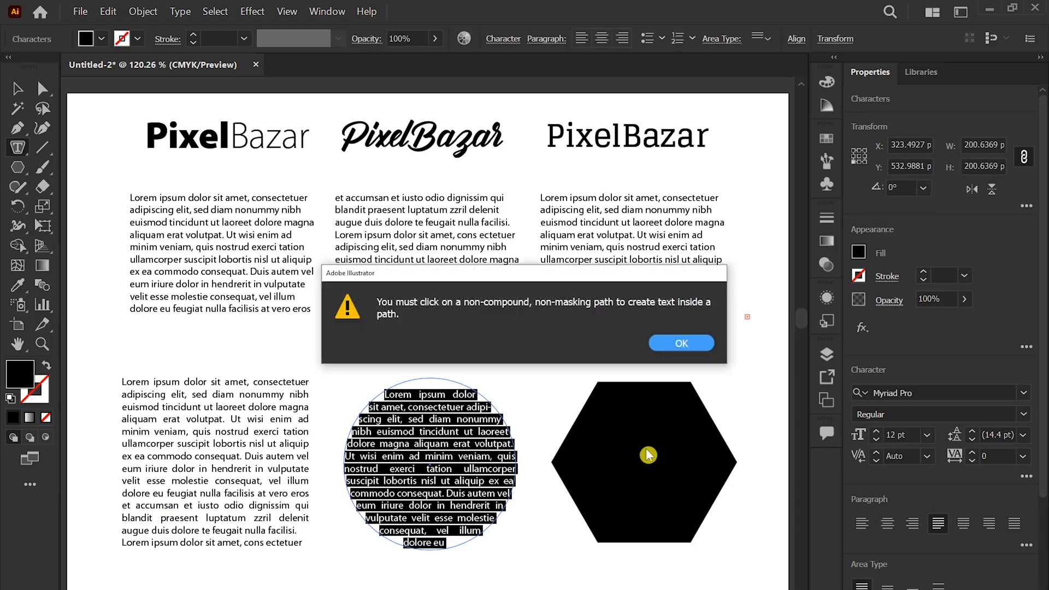
{"action": "left_click", "coordinate": [686, 348]}
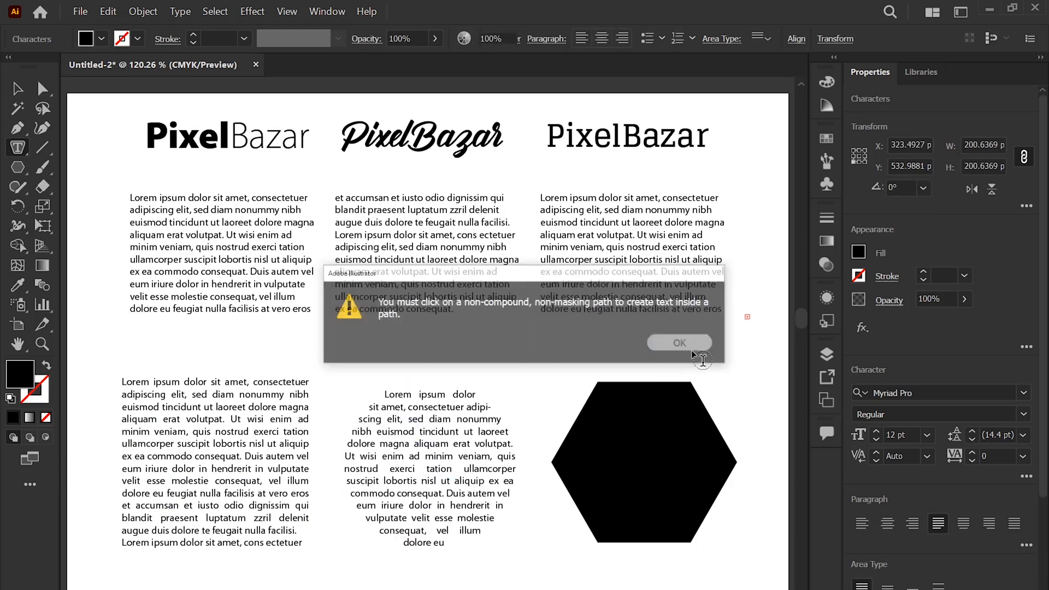
{"action": "left_click", "coordinate": [712, 392]}
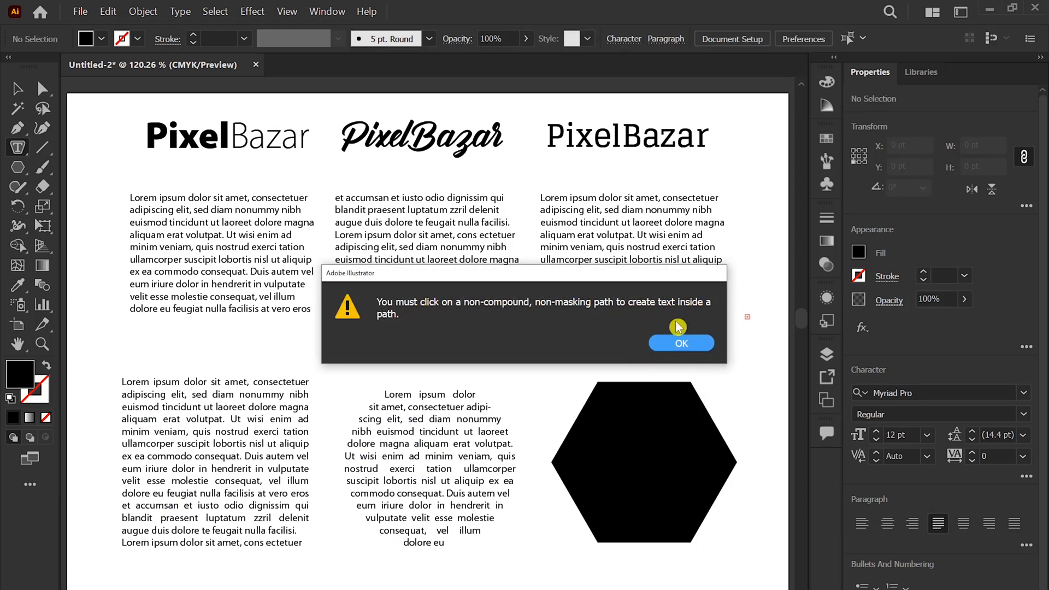
{"action": "left_click", "coordinate": [679, 347]}
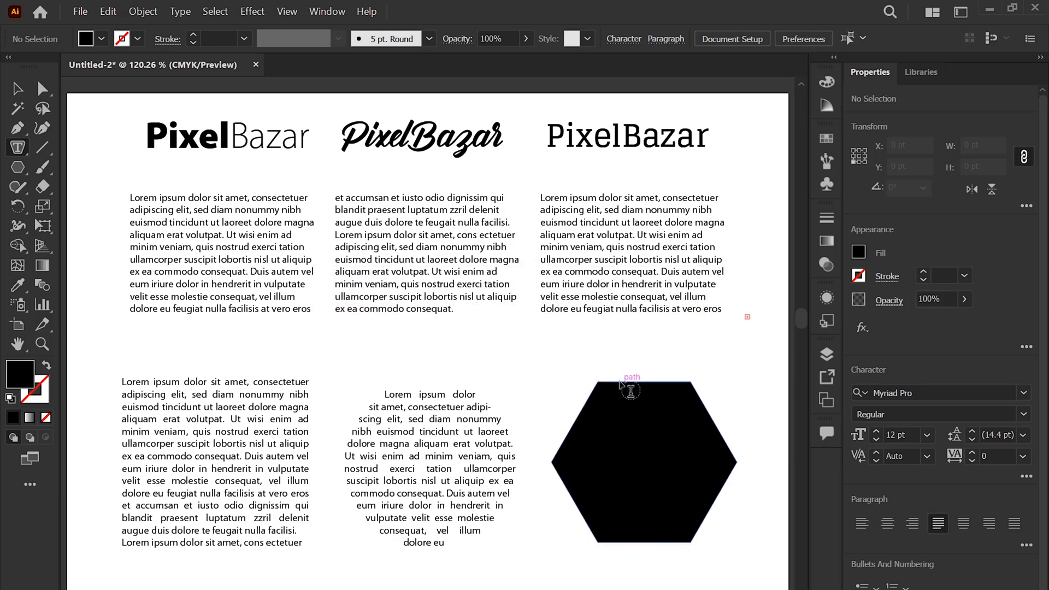
Step: Convert the hexagon into area type with placeholder text from its top edge, and deselect it
{"action": "left_click", "coordinate": [674, 380]}
{"action": "left_click", "coordinate": [16, 88]}
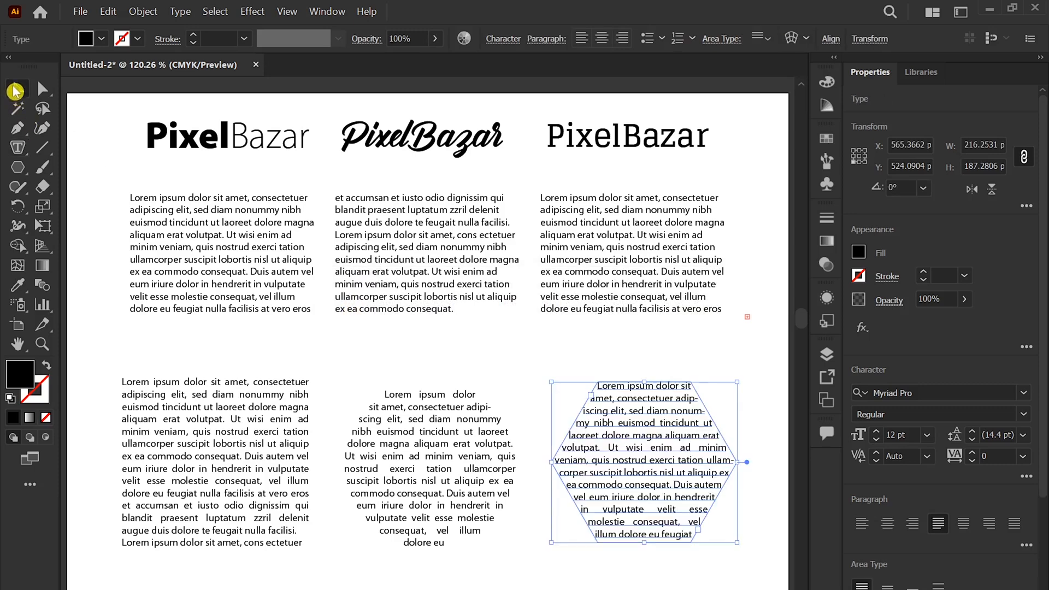
{"action": "left_click", "coordinate": [510, 346]}
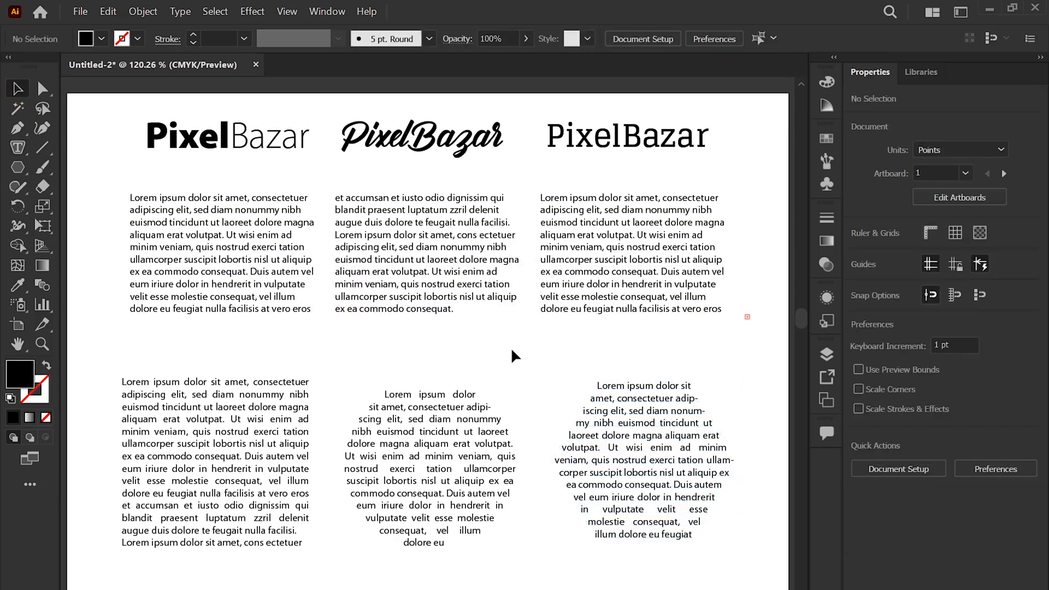
Step: Justify the three-column text frame with its last line aligned left, and deselect it
{"action": "left_click", "coordinate": [201, 474]}
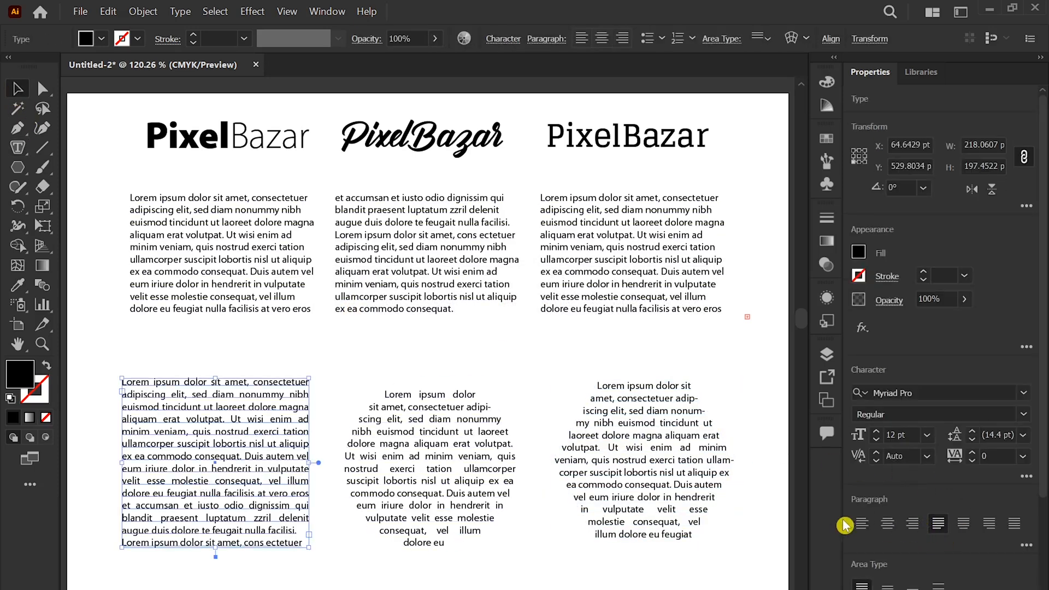
{"action": "left_click", "coordinate": [409, 281]}
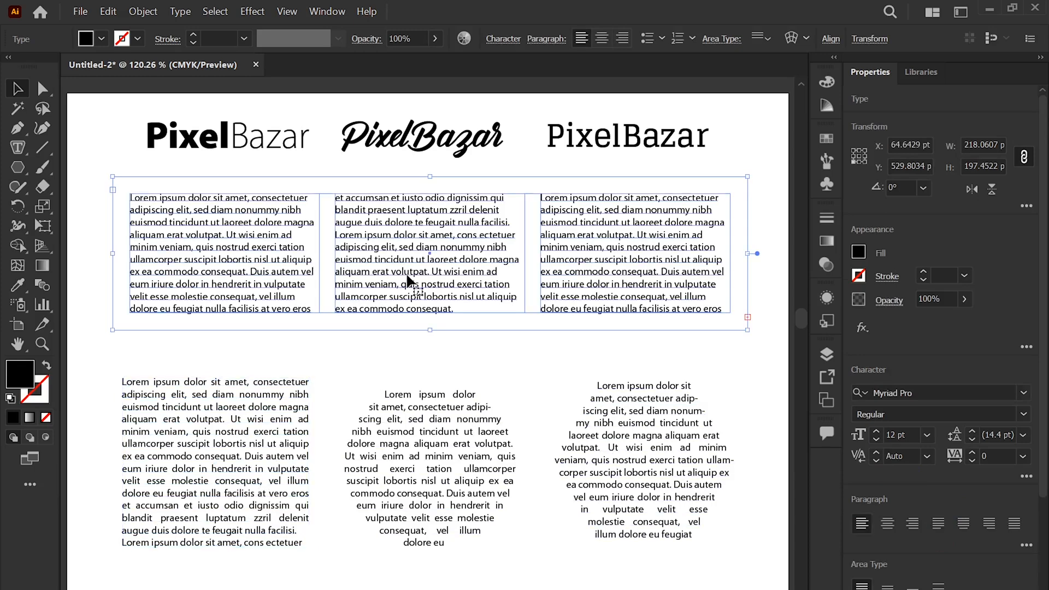
{"action": "left_click", "coordinate": [938, 523]}
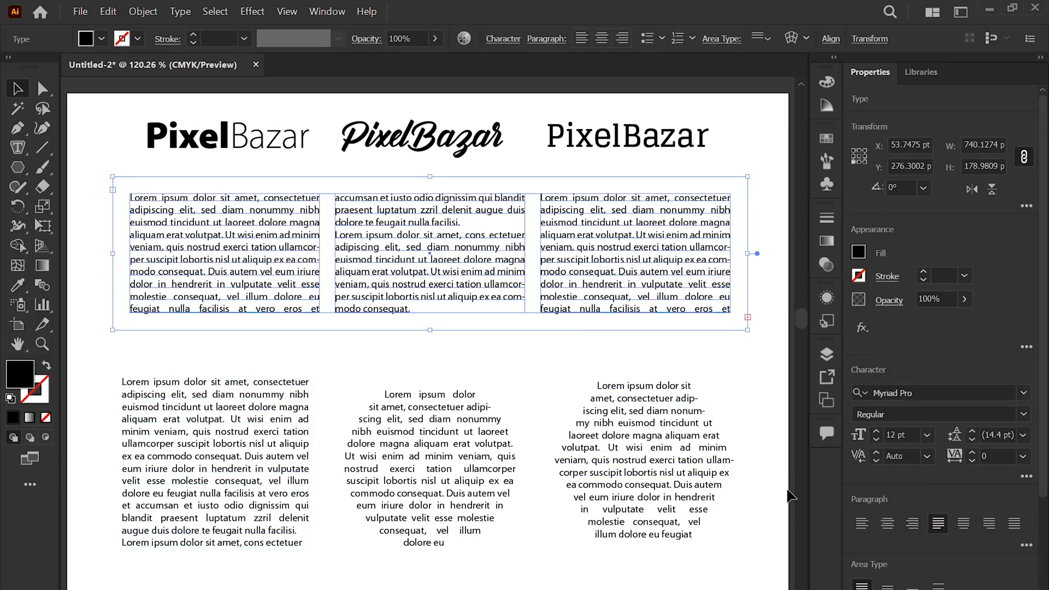
{"action": "left_click", "coordinate": [714, 383]}
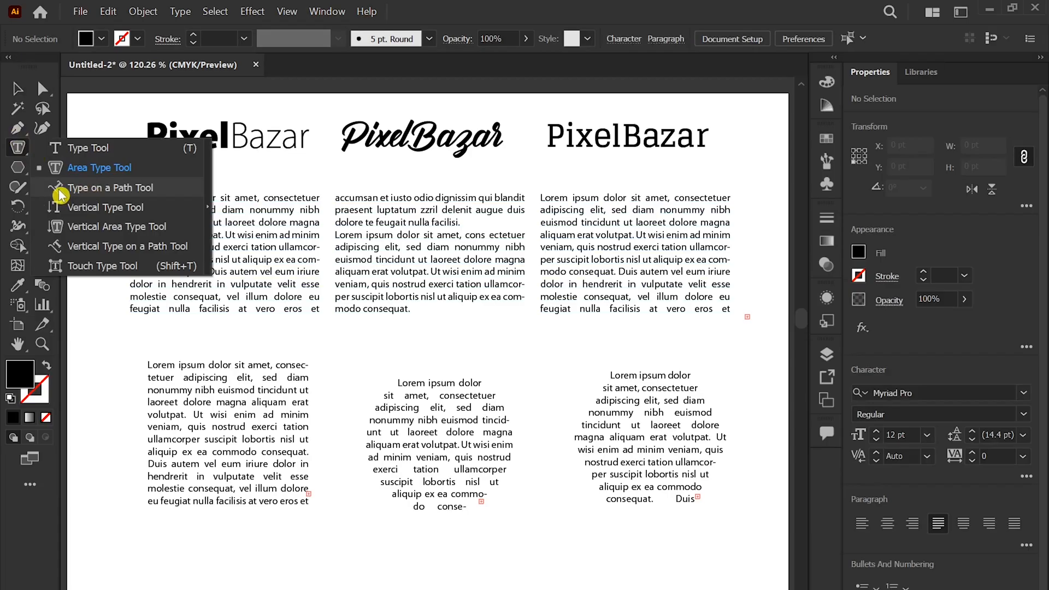
Step: Try to place type on a path on an empty area of the artboard using the Type on a Path tool
{"action": "left_click", "coordinate": [60, 192]}
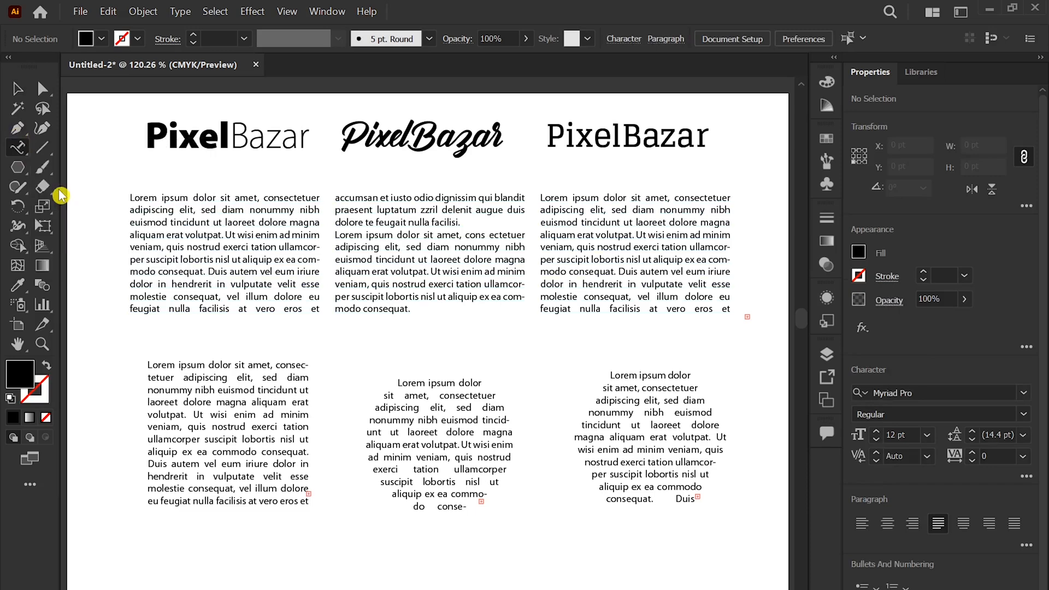
{"action": "left_click", "coordinate": [187, 557]}
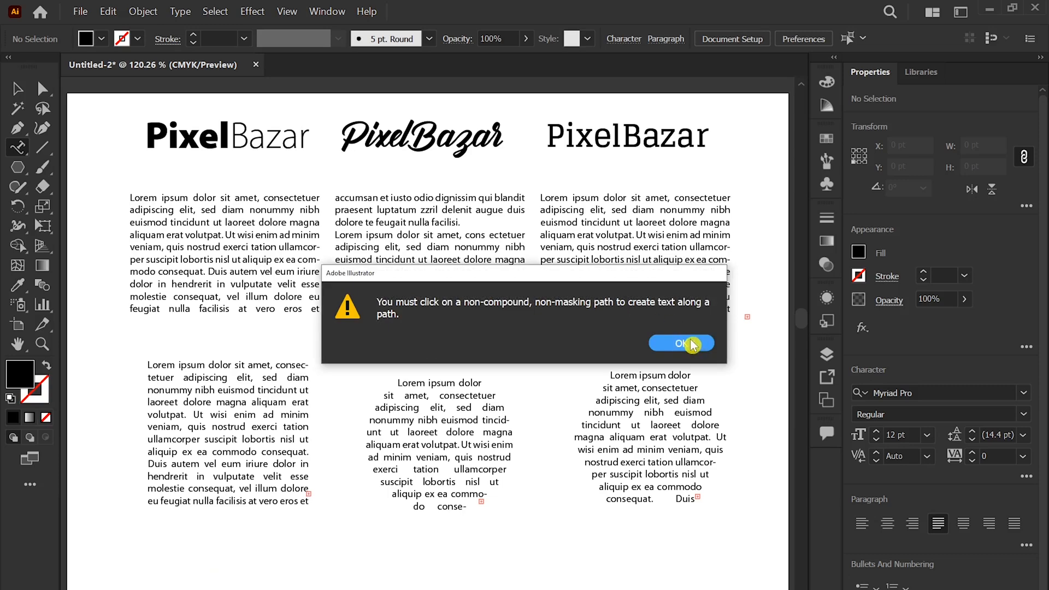
{"action": "left_click", "coordinate": [681, 343]}
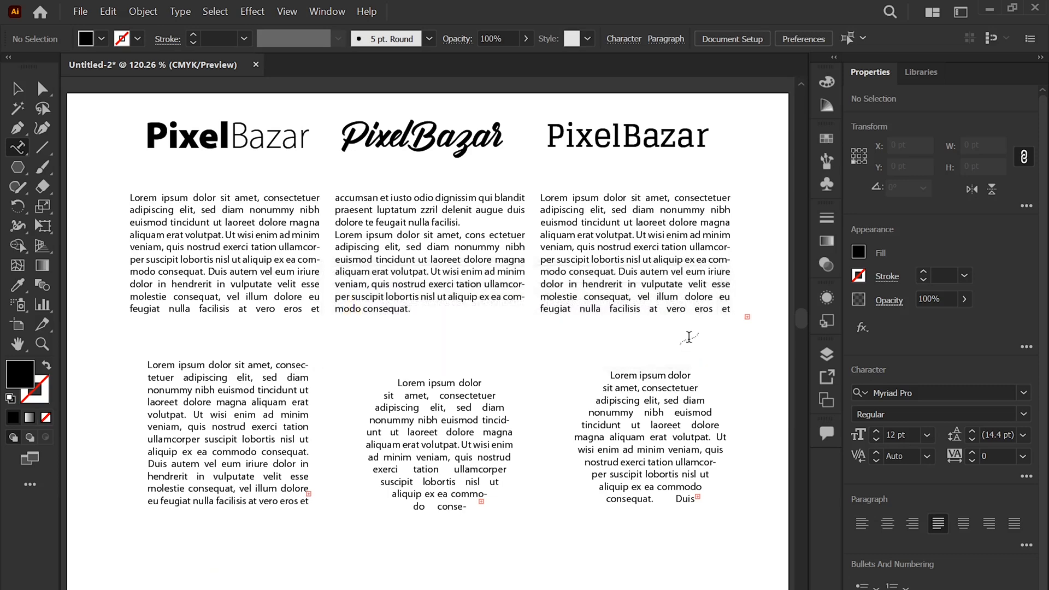
Step: Draw an open S-shaped curve about 504 pt wide beneath the text shapes with the Pen tool, stroked at 1 pt
{"action": "left_click", "coordinate": [18, 131]}
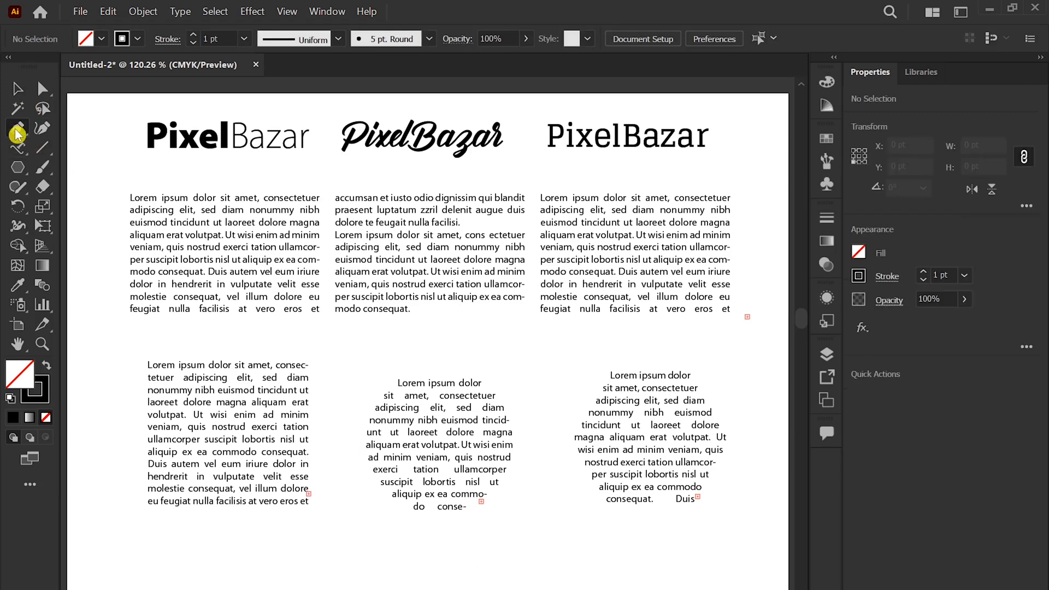
{"action": "left_click", "coordinate": [204, 573]}
{"action": "left_click_drag", "start_coordinate": [397, 562], "coordinate": [495, 589]}
{"action": "left_click", "coordinate": [637, 551]}
{"action": "key", "text": "v"}
{"action": "left_click", "coordinate": [690, 554]}
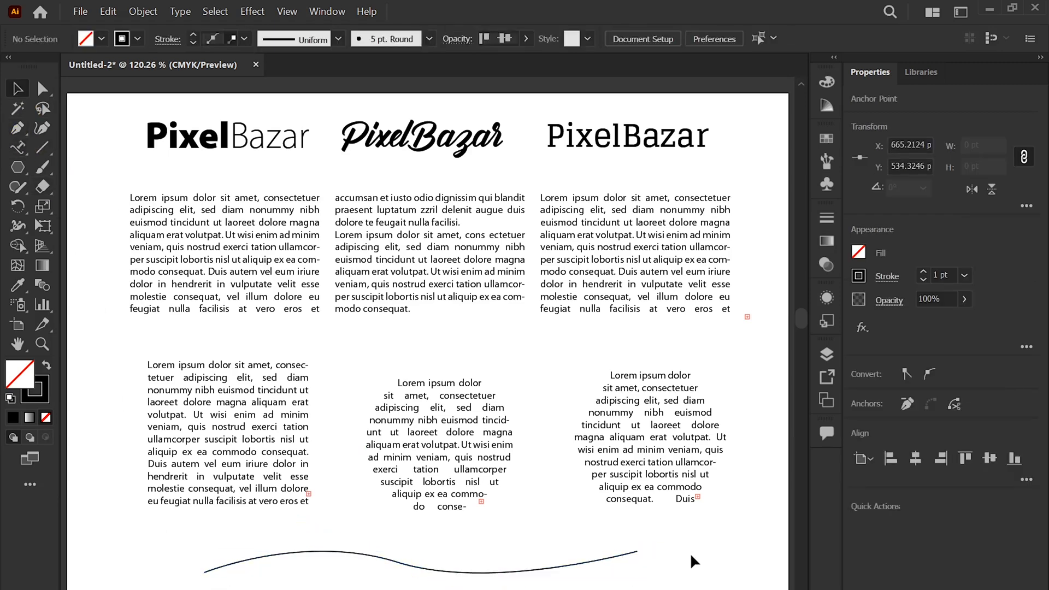
Step: Reshape the wavy path with the Direct Selection tool into a deeper S-curve about 51 pt high
{"action": "key", "text": "a"}
{"action": "left_click", "coordinate": [636, 551]}
{"action": "left_click_drag", "start_coordinate": [495, 589], "coordinate": [522, 521]}
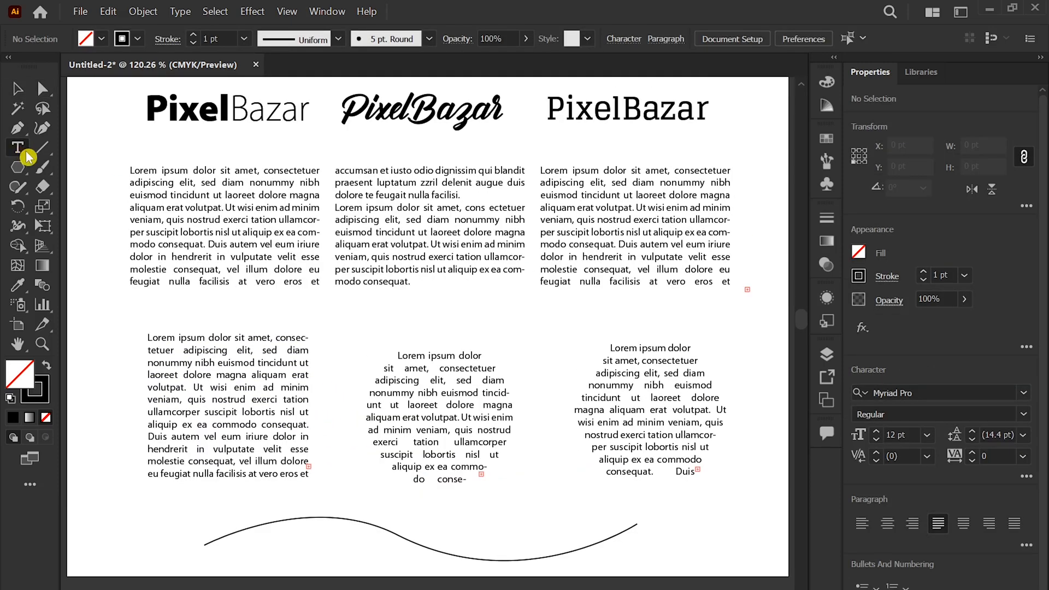
Step: Place placeholder type along the wavy path, starting near its left end, with the Type on a Path tool
{"action": "left_click_drag", "start_coordinate": [29, 157], "coordinate": [82, 185]}
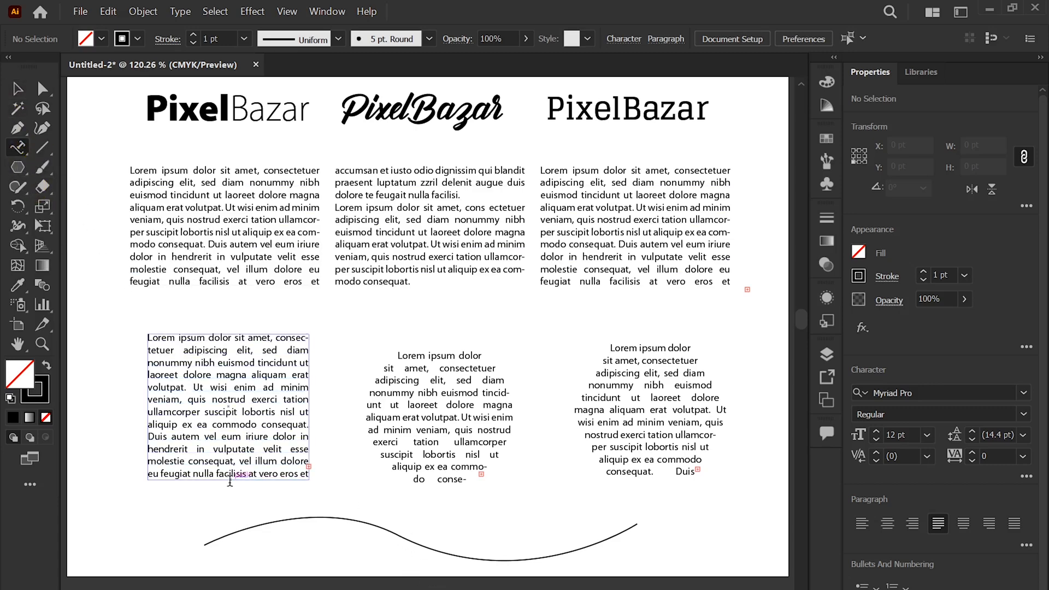
{"action": "left_click", "coordinate": [221, 536]}
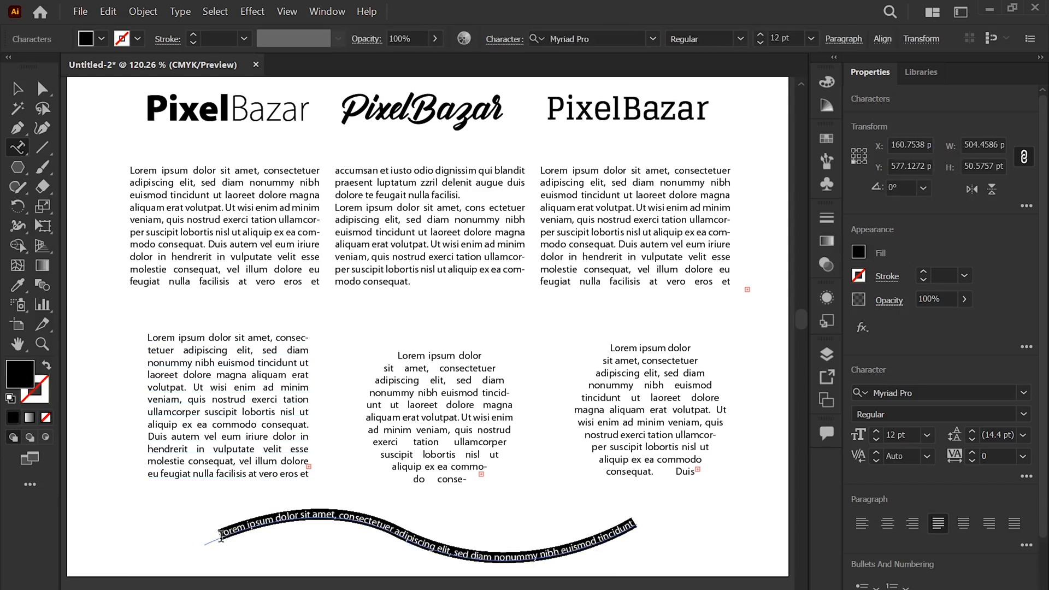
{"action": "left_click", "coordinate": [18, 89]}
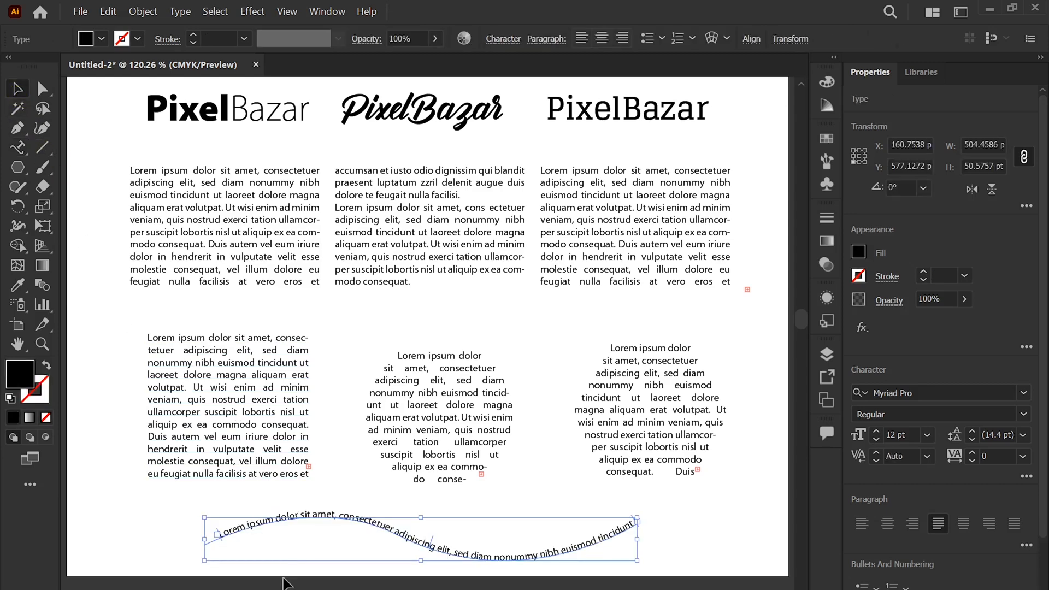
Step: Replace the placeholder text on the wavy path with "PixelBazar - Endless Creativity"
{"action": "left_click", "coordinate": [292, 531]}
{"action": "triple_click", "coordinate": [297, 512]}
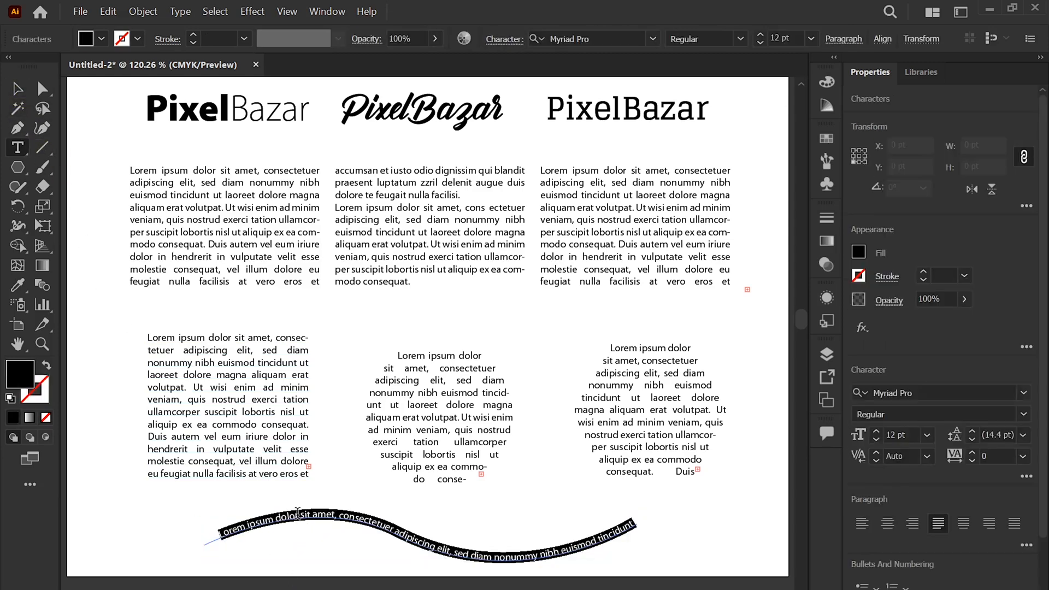
{"action": "type", "text": "PixelBazar - Endless Creativity"}
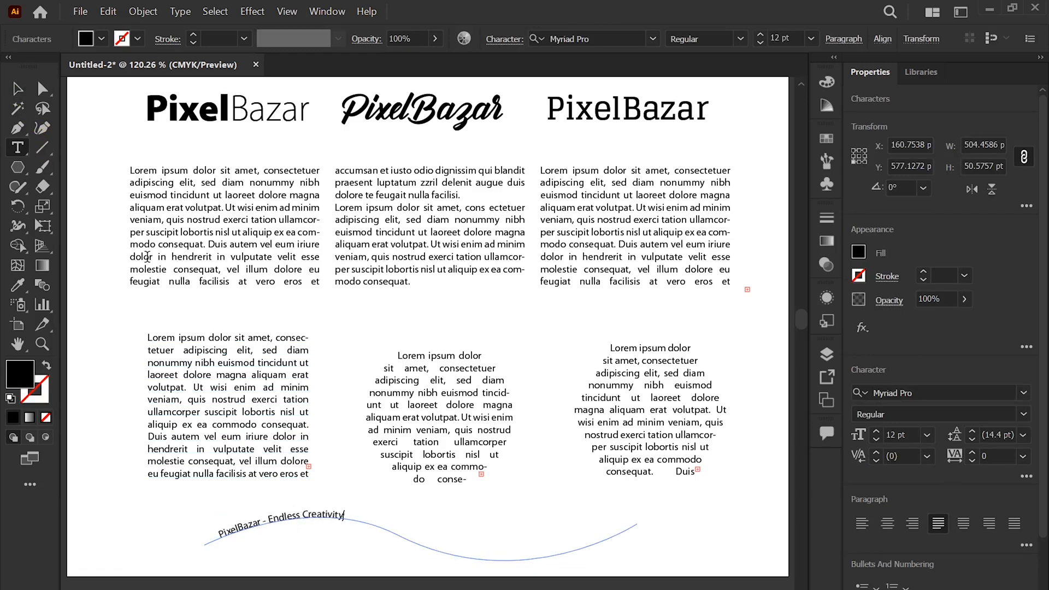
{"action": "key", "text": "Escape"}
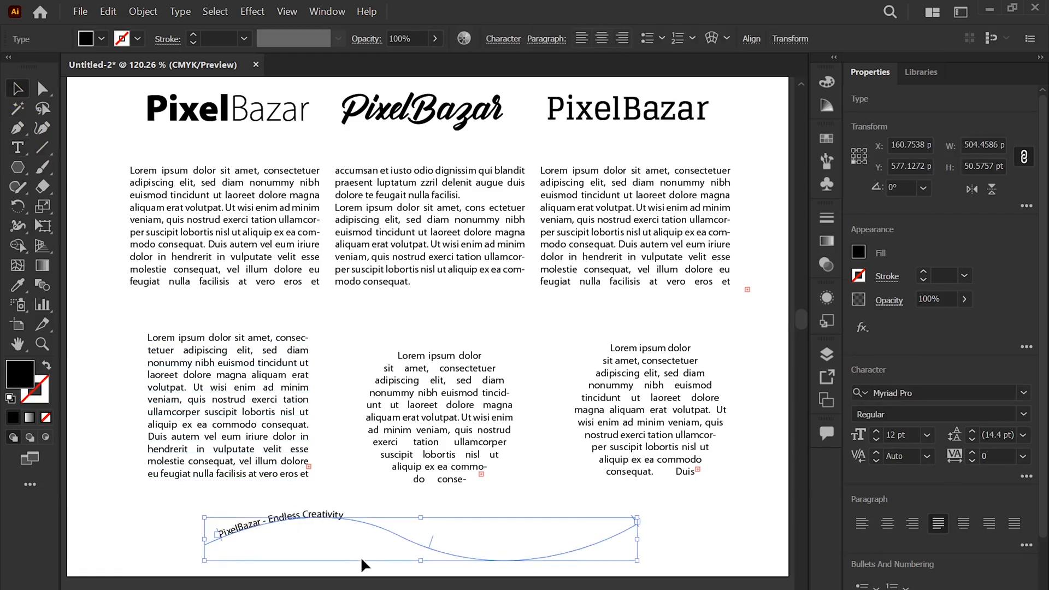
Step: Enlarge the type on the wavy path to 36 pt
{"action": "key", "text": "ctrl+shift+period"}
{"action": "key", "text": "ctrl+shift+period"}
{"action": "key", "text": "ctrl+shift+period"}
{"action": "key", "text": "ctrl+shift+period"}
{"action": "key", "text": "ctrl+shift+period"}
{"action": "key", "text": "ctrl+shift+period"}
{"action": "key", "text": "ctrl+shift+period"}
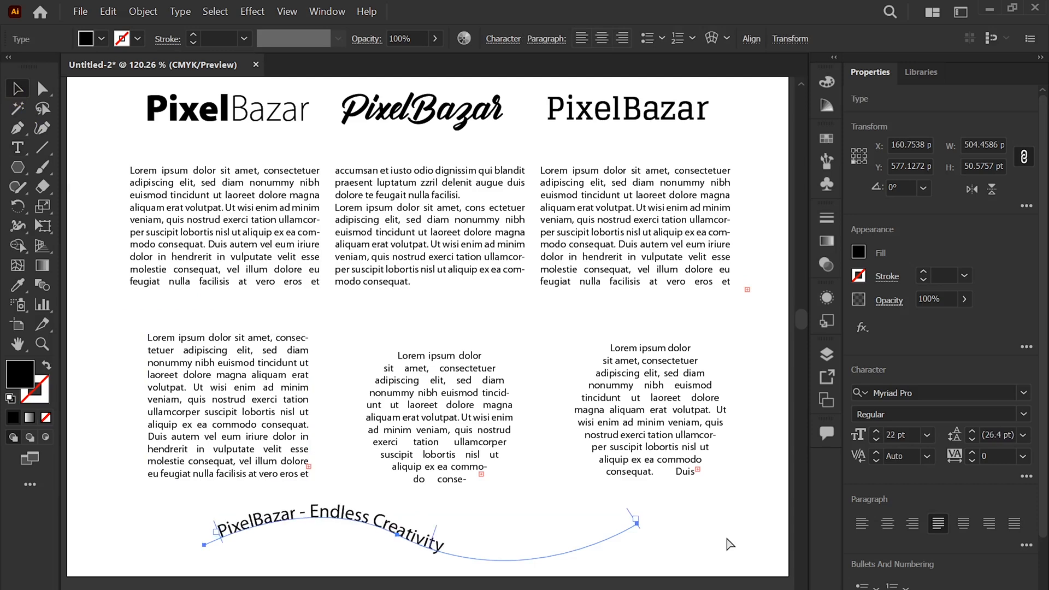
{"action": "key", "text": "ctrl+shift+period"}
{"action": "key", "text": "ctrl+shift+period"}
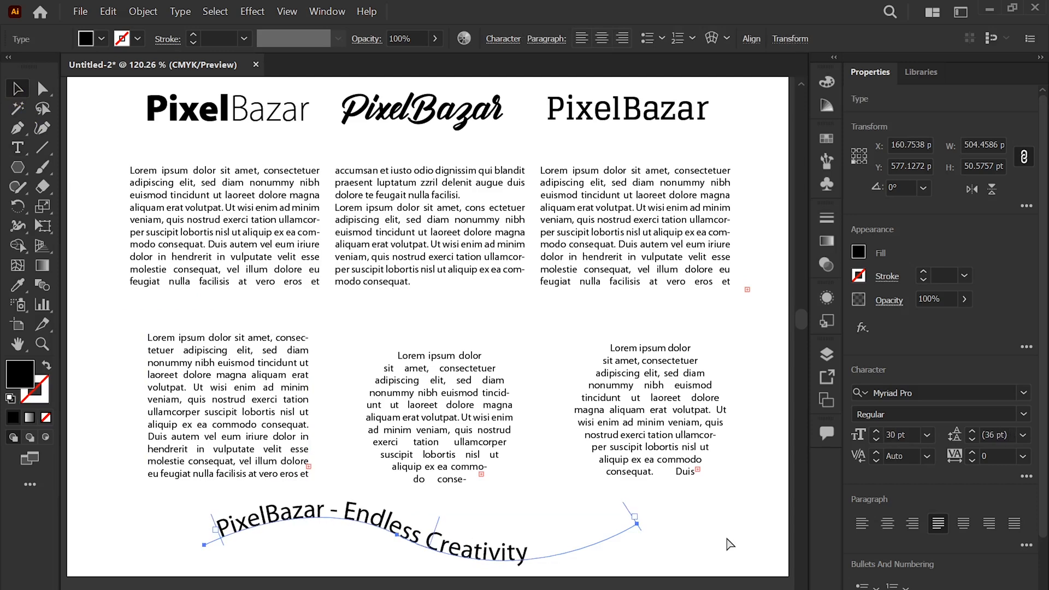
{"action": "key", "text": "ctrl+shift+period"}
{"action": "key", "text": "ctrl+shift+period"}
{"action": "left_click", "coordinate": [727, 537]}
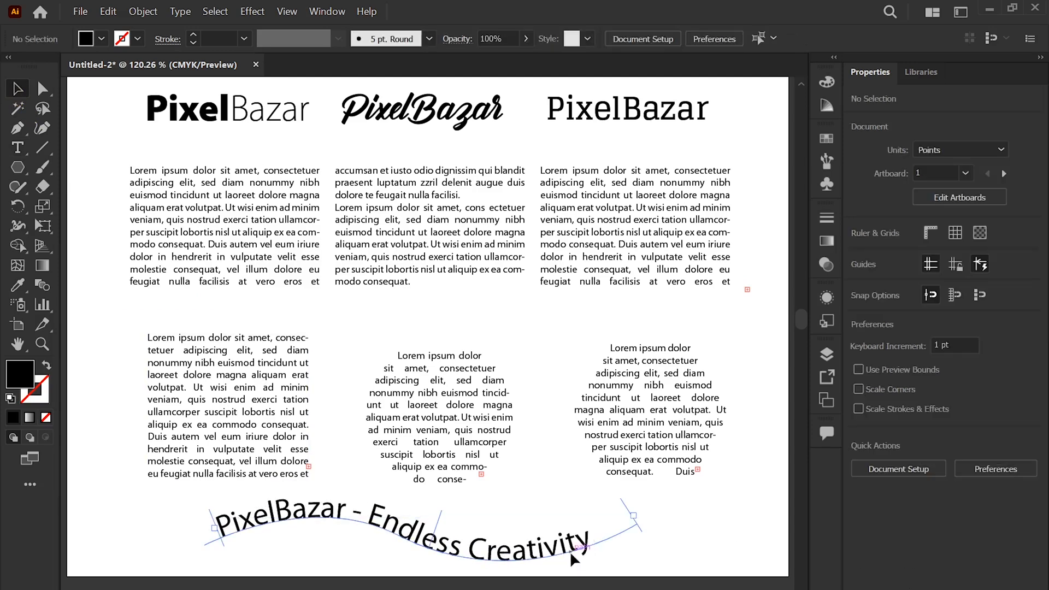
Step: Clear the Slab Serif font filter and set the wavy path type in the 1 MUHAMMADI QURANIC font
{"action": "left_click", "coordinate": [569, 551]}
{"action": "left_click", "coordinate": [1023, 393]}
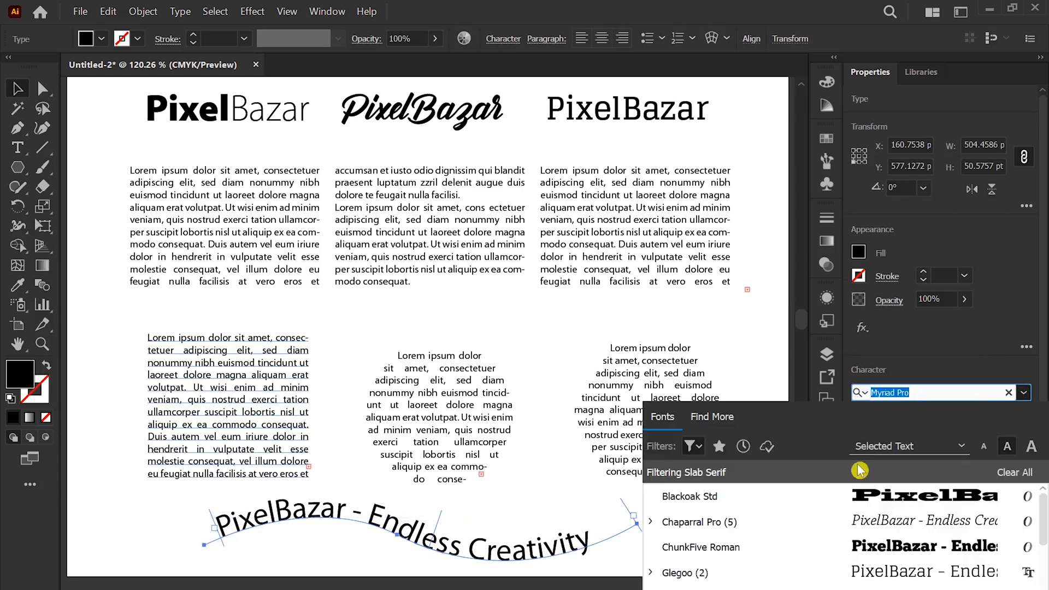
{"action": "left_click", "coordinate": [1021, 477]}
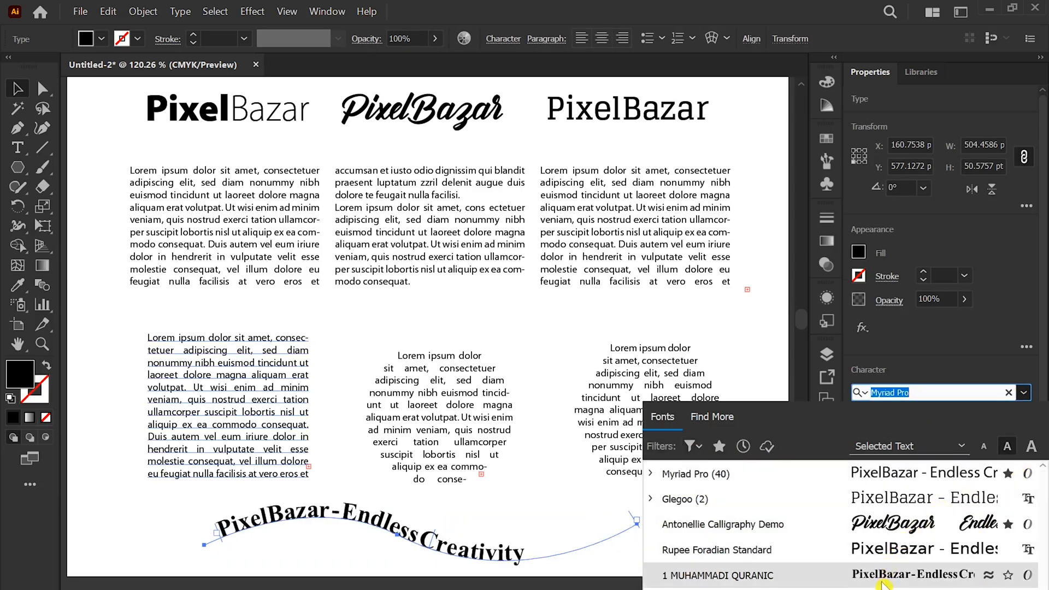
{"action": "left_click", "coordinate": [881, 582]}
{"action": "left_click", "coordinate": [739, 539]}
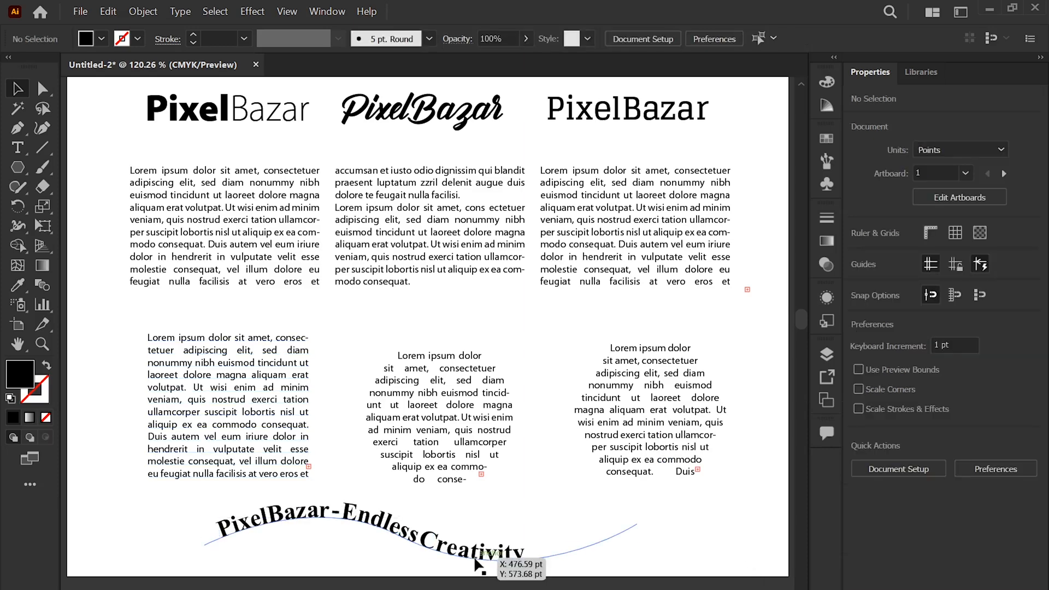
Step: Shift the start of the type along the wavy path so the slogan begins further to the right
{"action": "left_click", "coordinate": [438, 549]}
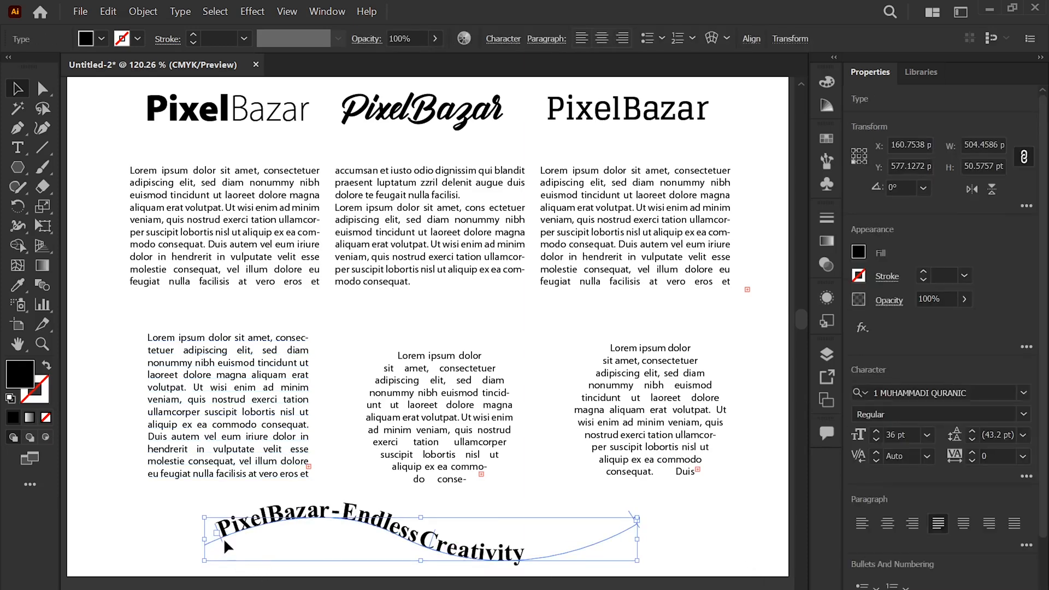
{"action": "left_click_drag", "start_coordinate": [224, 537], "coordinate": [266, 529]}
{"action": "left_click", "coordinate": [710, 520]}
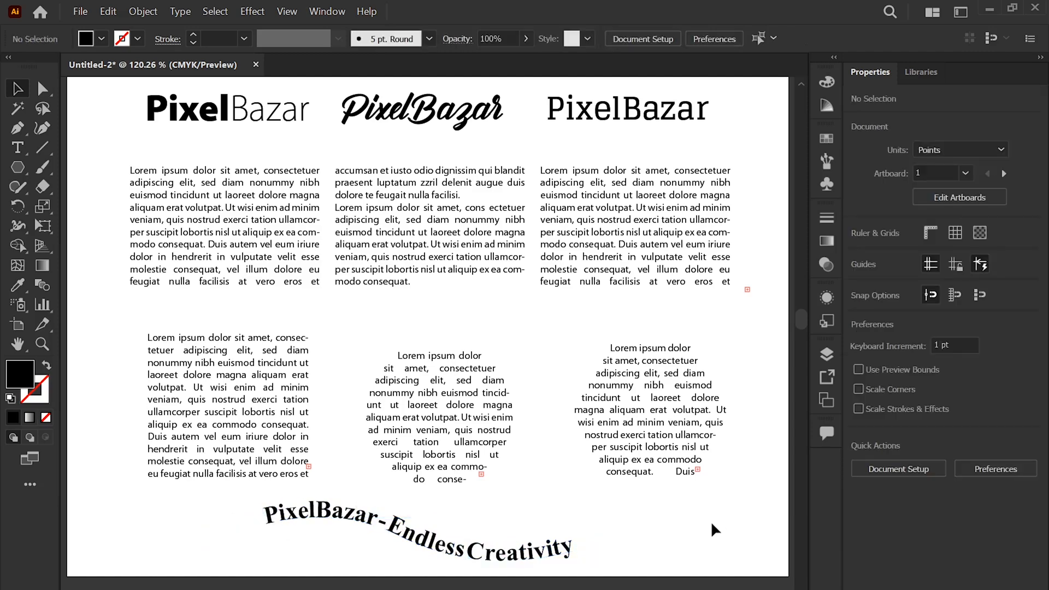
Step: Draw a circle about 220 pt in diameter over the round text block and swap its fill with its stroke
{"action": "left_click", "coordinate": [18, 170]}
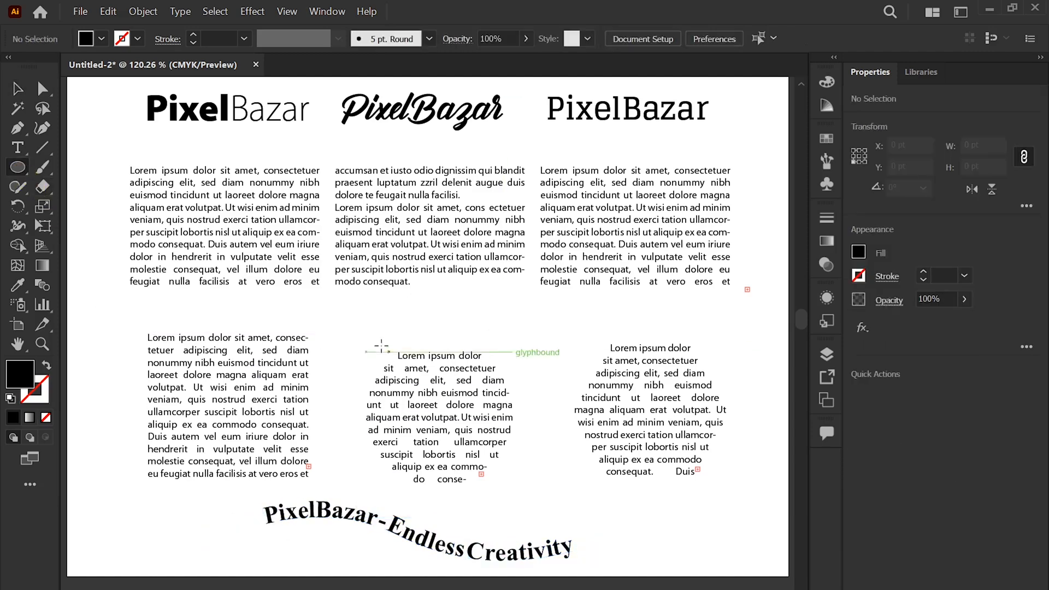
{"action": "mouse_move", "coordinate": [509, 349]}
{"action": "left_mouse_down"}
{"action": "mouse_move", "coordinate": [463, 422]}
{"action": "mouse_move", "coordinate": [512, 477]}
{"action": "left_mouse_up"}
{"action": "key", "text": "v"}
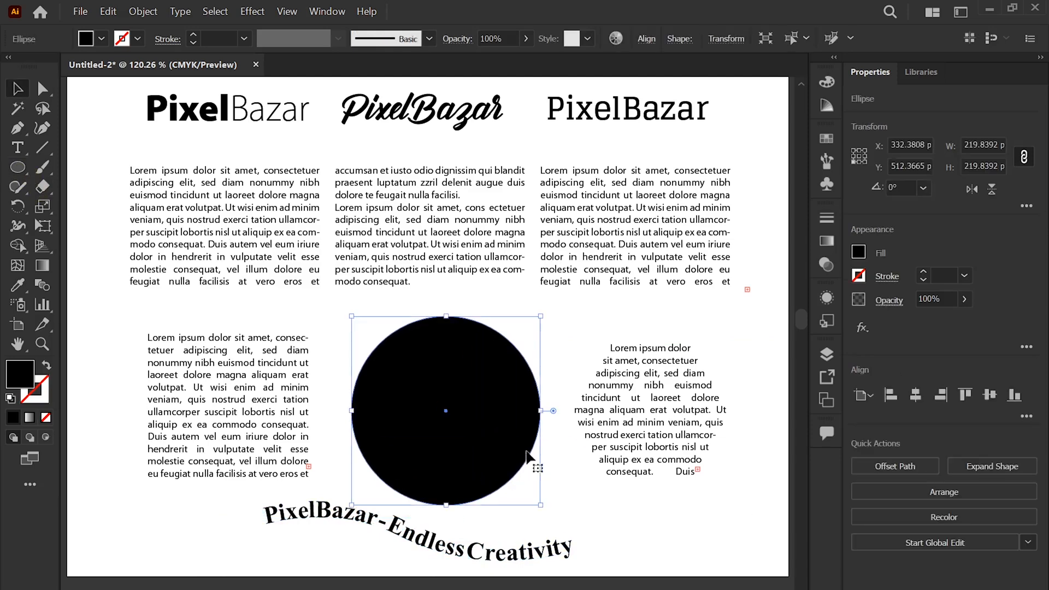
{"action": "key", "text": "shift+x"}
Step: Shrink the circle to about 200 pt and align its centre horizontally with the round text block
{"action": "left_click_drag", "start_coordinate": [540, 316], "coordinate": [523, 334]}
{"action": "left_click", "coordinate": [461, 381], "text": "shift"}
{"action": "left_click", "coordinate": [461, 381]}
{"action": "left_click", "coordinate": [915, 394]}
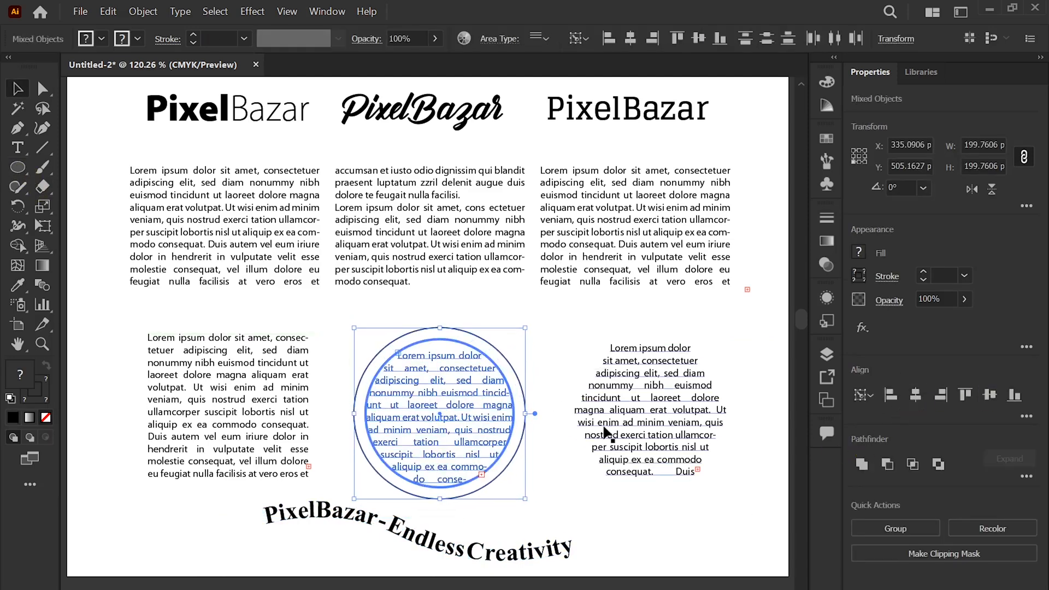
{"action": "left_click", "coordinate": [485, 512]}
Step: Place placeholder type along the circle outline, starting at its topmost point, with the Type on a Path tool
{"action": "left_click", "coordinate": [18, 148]}
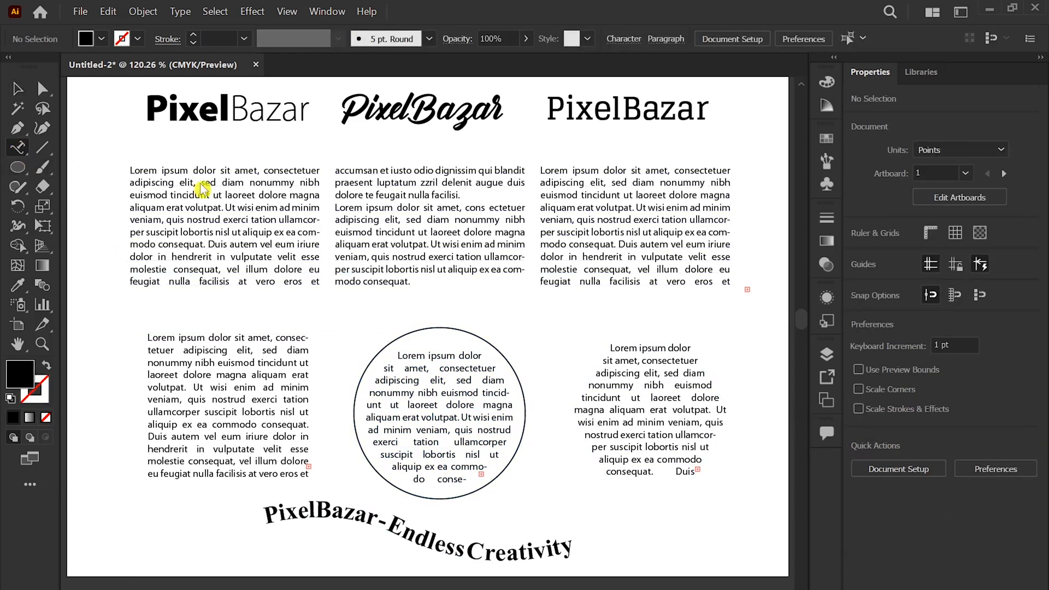
{"action": "left_click", "coordinate": [443, 326]}
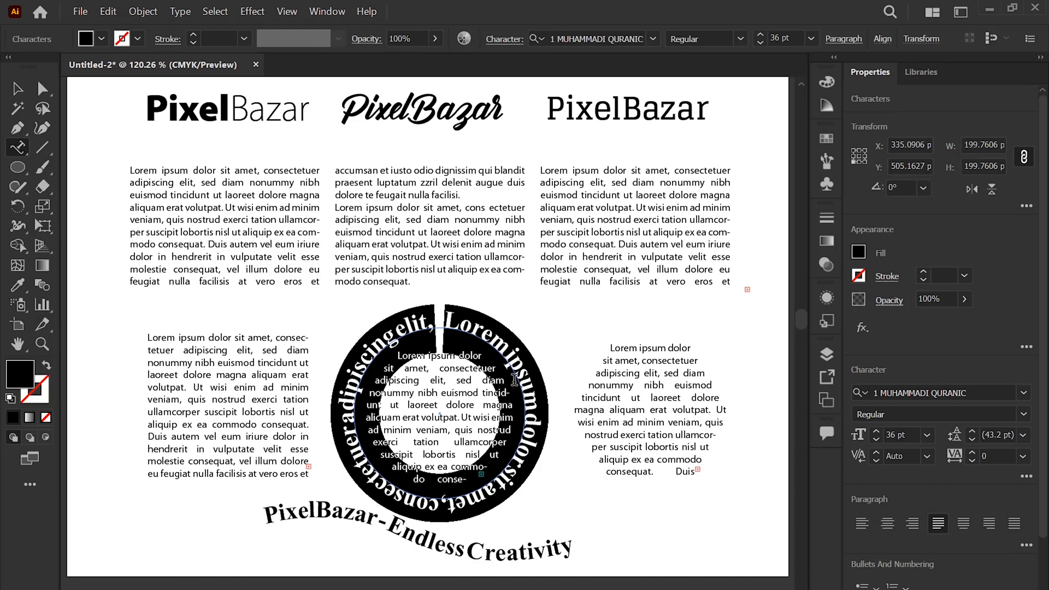
{"action": "key", "text": "Escape"}
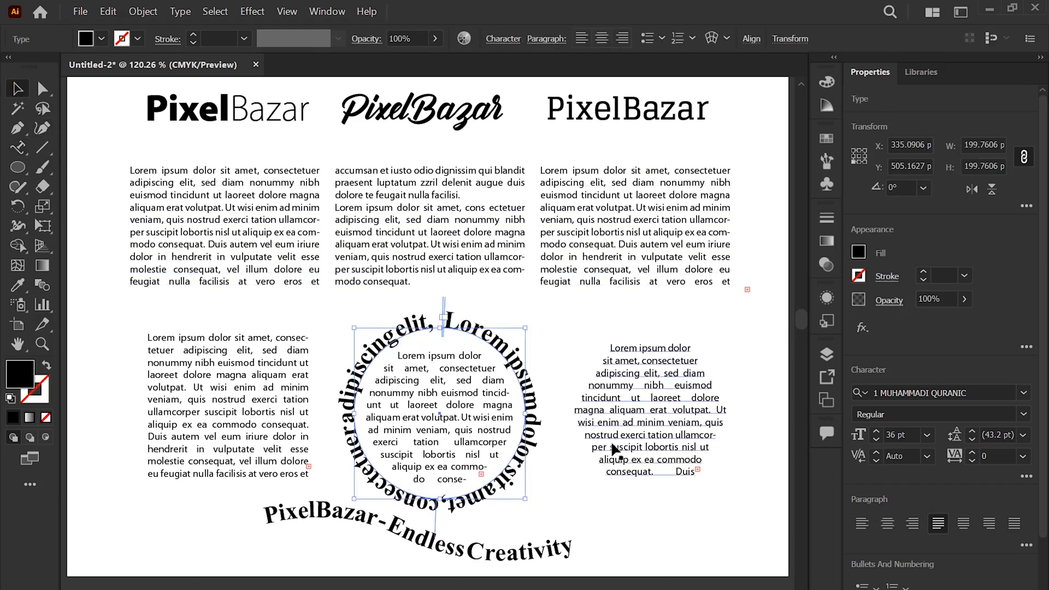
{"action": "left_click", "coordinate": [635, 505]}
{"action": "left_click", "coordinate": [445, 325]}
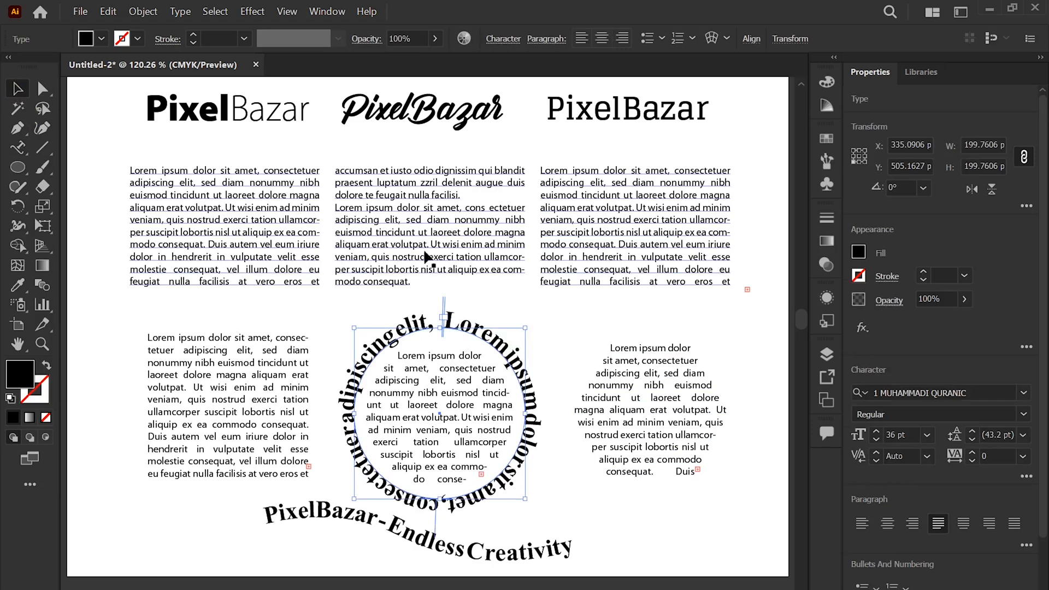
Step: Copy the slogan from the wavy path and paste it over the placeholder text on the circle
{"action": "double_click", "coordinate": [423, 539]}
{"action": "key", "text": "ctrl+a"}
{"action": "key", "text": "ctrl+c"}
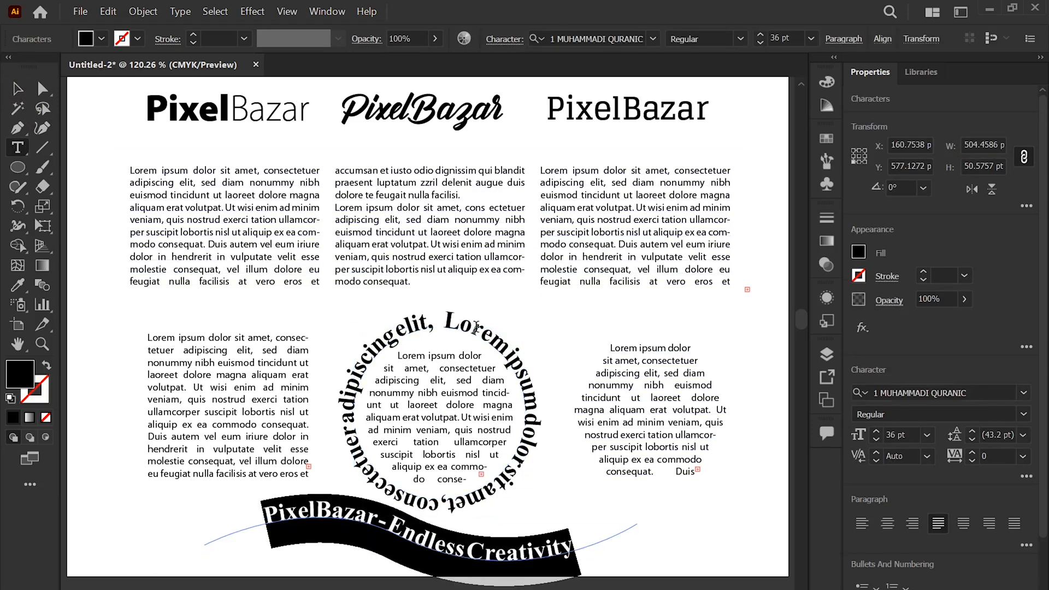
{"action": "left_click", "coordinate": [477, 327]}
{"action": "key", "text": "ctrl+a"}
{"action": "key", "text": "ctrl+v"}
{"action": "left_click", "coordinate": [511, 352]}
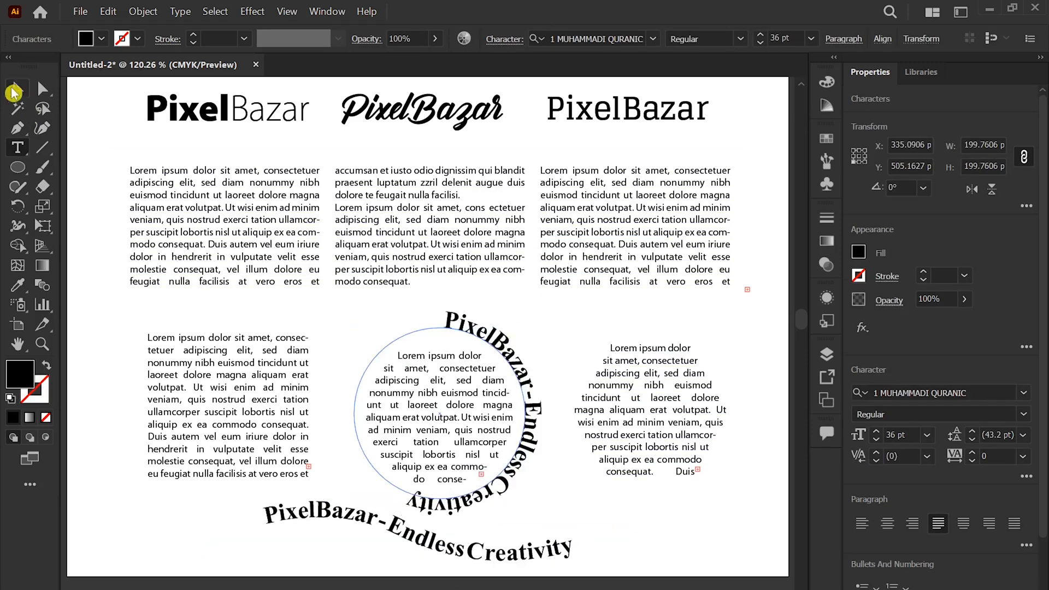
Step: Rotate the circular type so the slogan arches symmetrically over the top of the round text block
{"action": "left_click", "coordinate": [13, 93]}
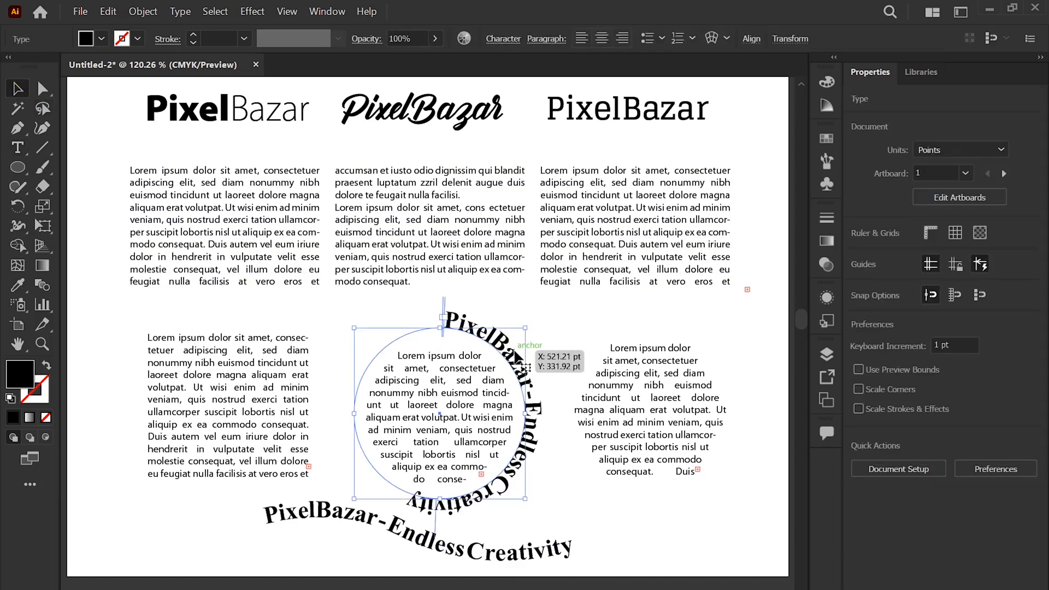
{"action": "key", "text": "r"}
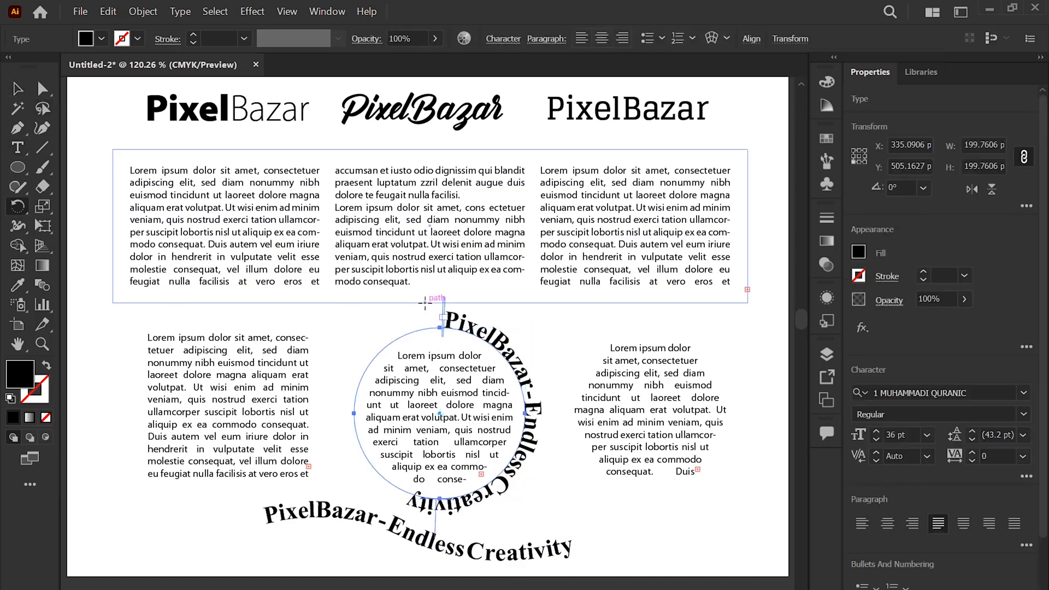
{"action": "left_click_drag", "start_coordinate": [425, 302], "coordinate": [411, 306]}
{"action": "left_click_drag", "start_coordinate": [278, 424], "coordinate": [274, 476]}
{"action": "key", "text": "v"}
{"action": "left_click", "coordinate": [576, 516]}
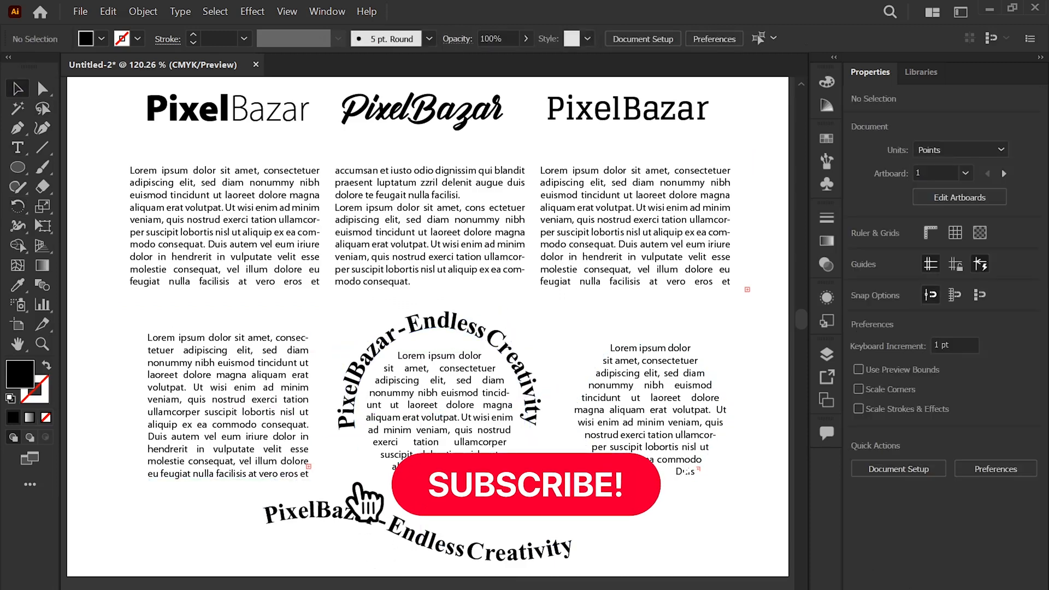
Step: Create a copy of the circular slogan rotated about 180° around the same centre to run along the lower half
{"action": "left_click", "coordinate": [535, 417]}
{"action": "scroll", "coordinate": [535, 420], "scroll_direction": "down", "scroll_amount": 5}
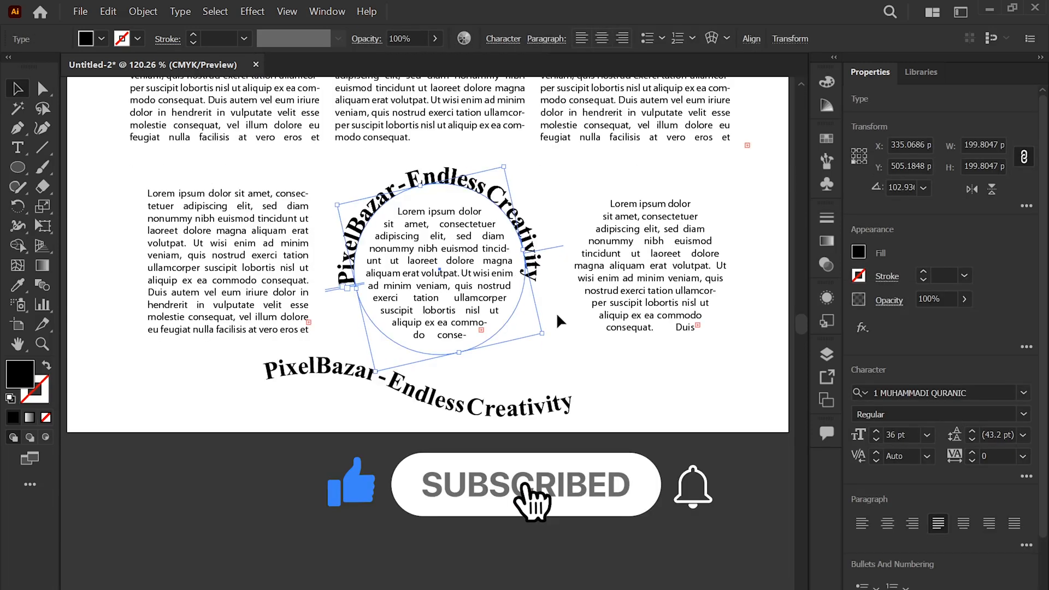
{"action": "key", "text": "r"}
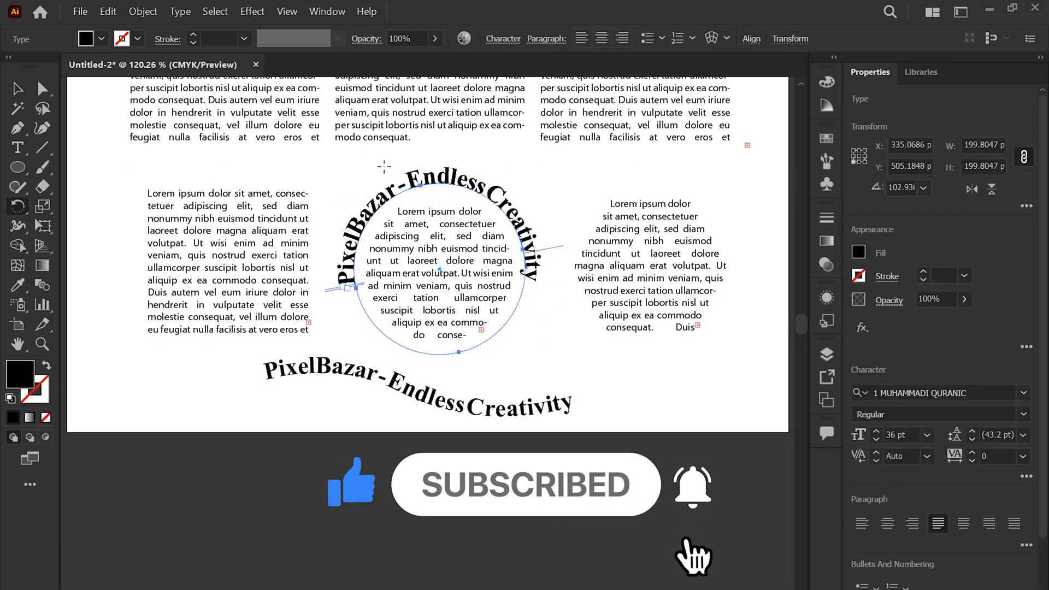
{"action": "left_click_drag", "start_coordinate": [384, 168], "coordinate": [461, 312]}
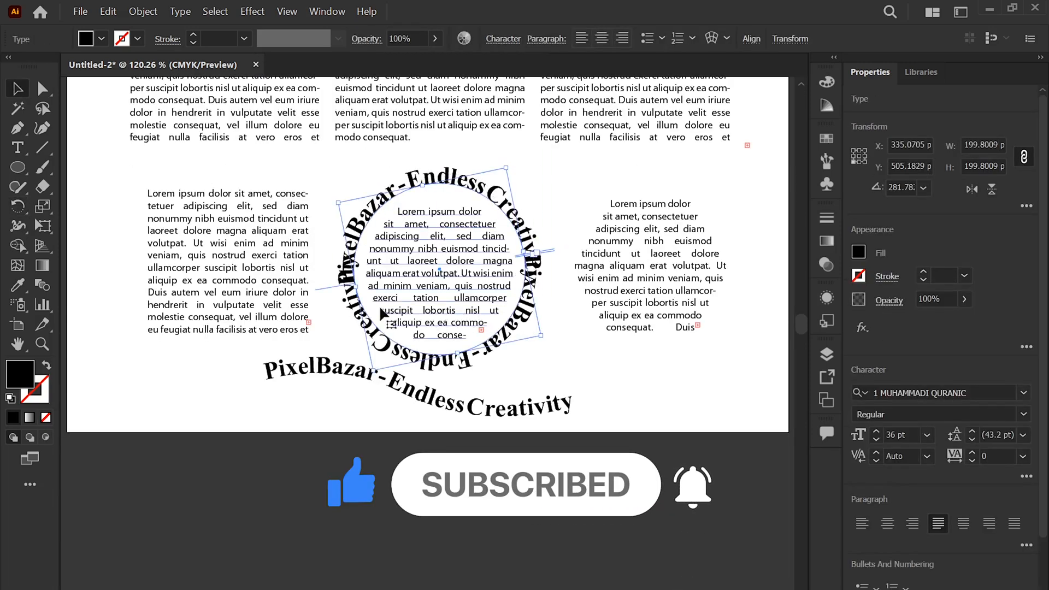
{"action": "key", "text": "v"}
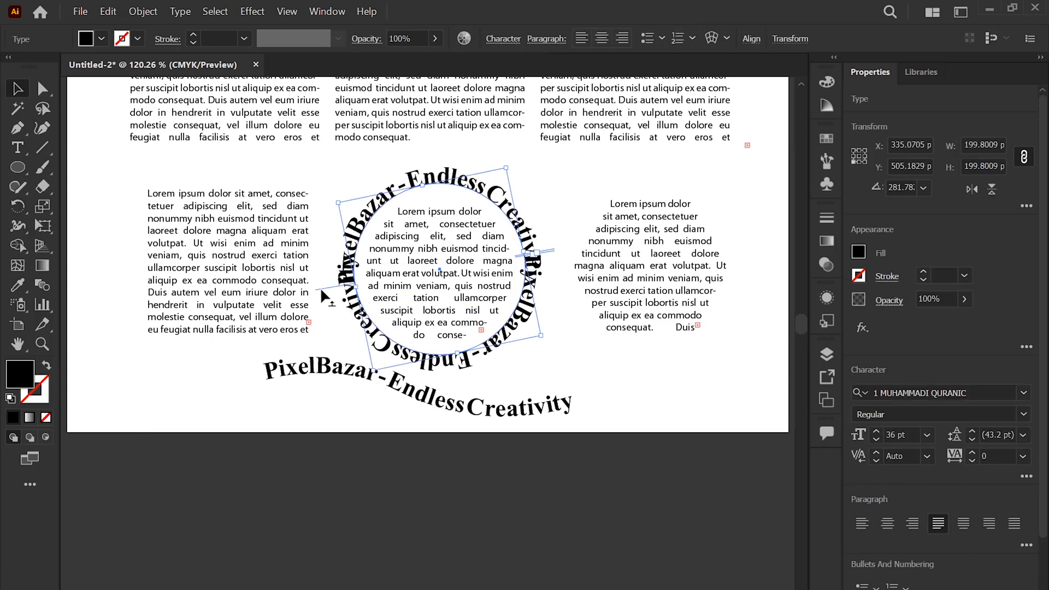
Step: Flip the copied slogan to the inside of its circle and rotate it to read upright along the lower half
{"action": "left_click_drag", "start_coordinate": [321, 290], "coordinate": [382, 278]}
{"action": "key", "text": "r"}
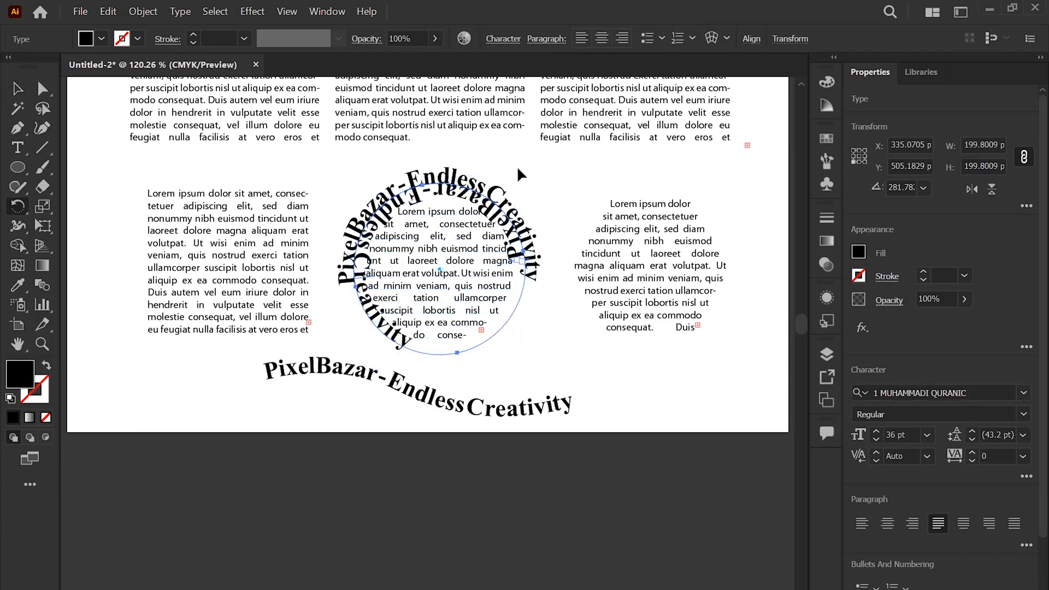
{"action": "left_click_drag", "start_coordinate": [519, 173], "coordinate": [178, 308]}
{"action": "key", "text": "v"}
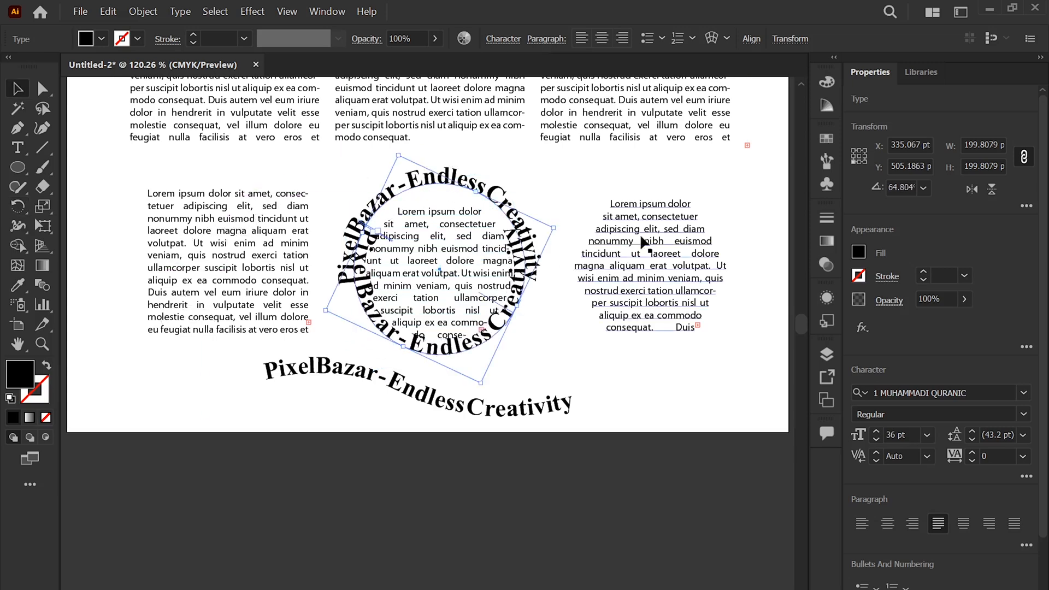
Step: Scale the lower circular type up to about 231 pt wide and reduce its font size to 29.66 pt
{"action": "key", "text": "s"}
{"action": "left_click_drag", "start_coordinate": [597, 169], "coordinate": [615, 143]}
{"action": "key", "text": "v"}
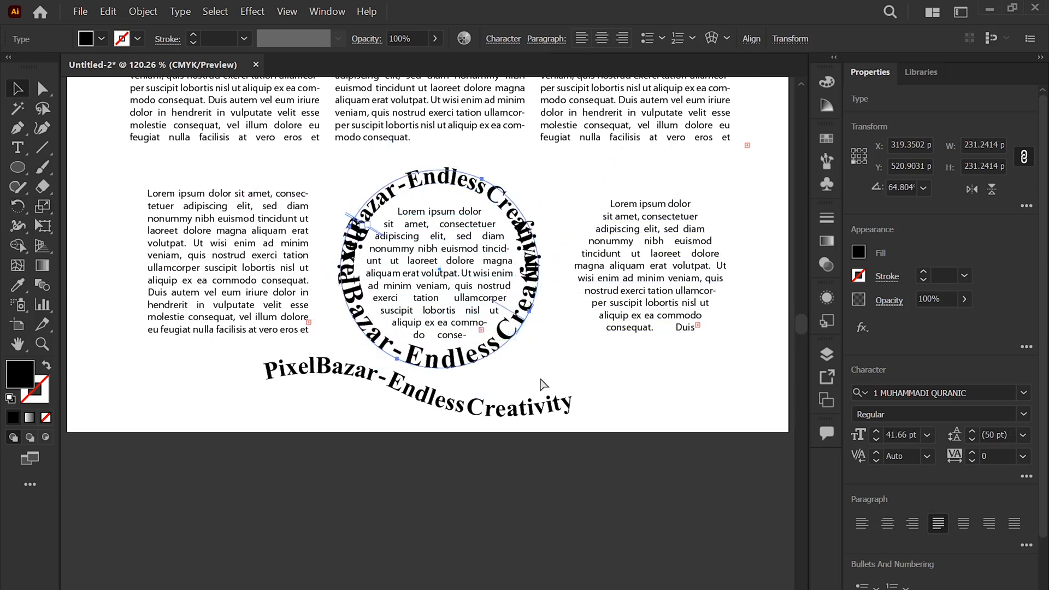
{"action": "key", "text": "ctrl+shift+comma"}
{"action": "key", "text": "ctrl+shift+comma"}
{"action": "key", "text": "ctrl+shift+comma"}
{"action": "key", "text": "ctrl+shift+comma"}
{"action": "key", "text": "ctrl+shift+comma"}
{"action": "key", "text": "ctrl+shift+comma"}
Step: Center-align the lower circular type and rotate it so the text sits centred at the bottom of the circle
{"action": "key", "text": "r"}
{"action": "left_click_drag", "start_coordinate": [579, 213], "coordinate": [516, 143]}
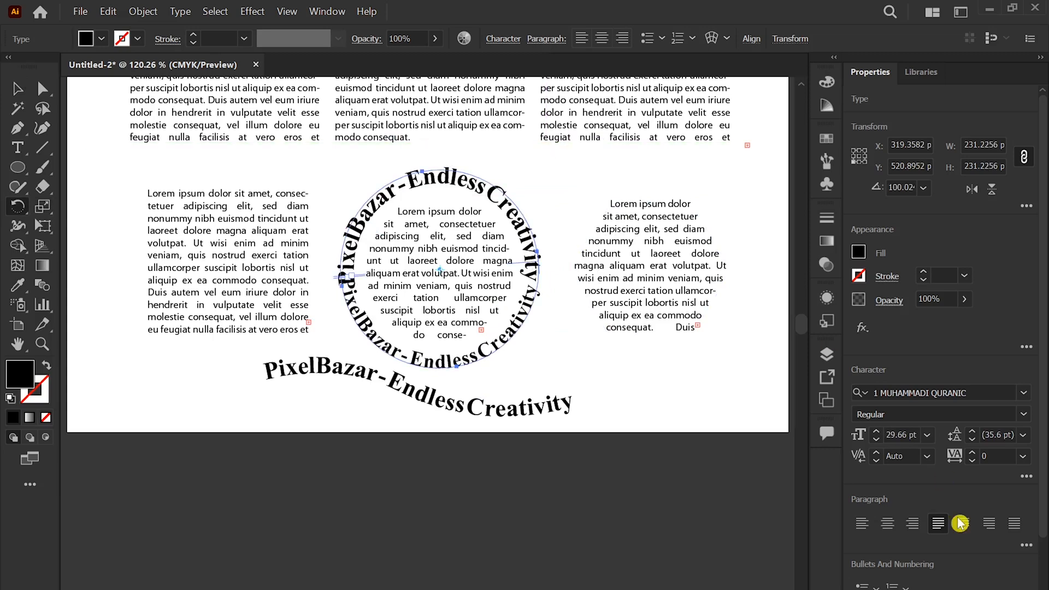
{"action": "key", "text": "v"}
{"action": "left_click", "coordinate": [887, 524]}
{"action": "key", "text": "r"}
{"action": "left_click_drag", "start_coordinate": [448, 145], "coordinate": [578, 284]}
{"action": "key", "text": "v"}
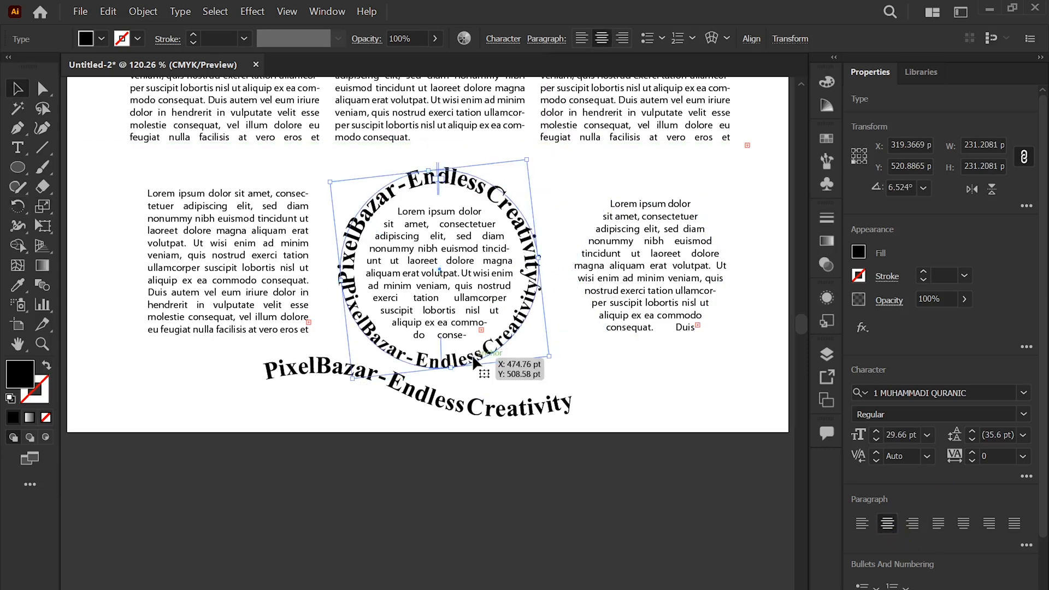
Step: Replace the lower circular text with "Design|Print|Web&More"
{"action": "double_click", "coordinate": [473, 358]}
{"action": "key", "text": "ctrl+a"}
{"action": "type", "text": "D"}
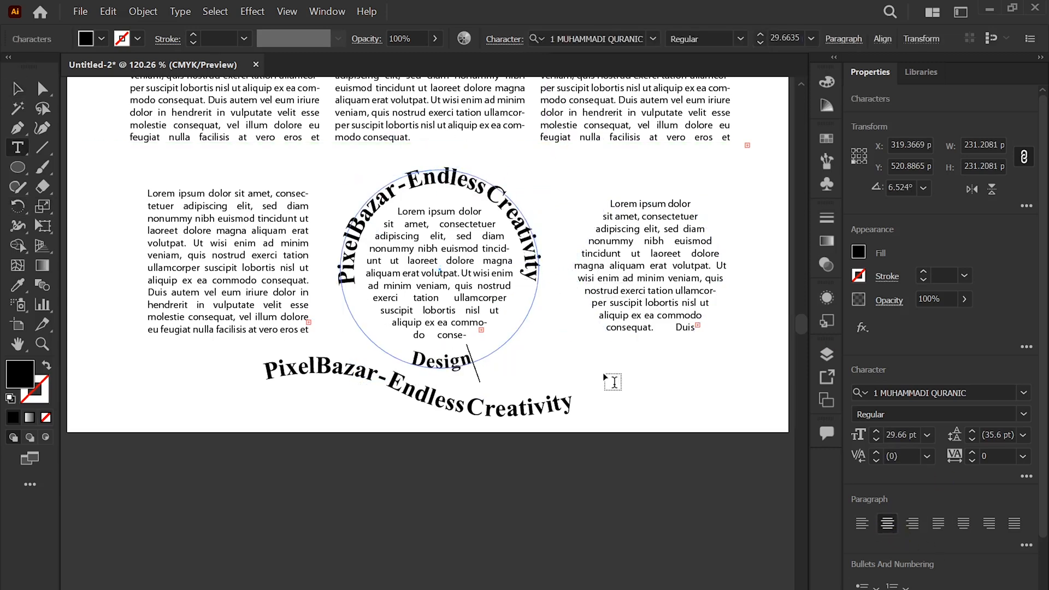
{"action": "type", "text": "esign|Print|Web&More"}
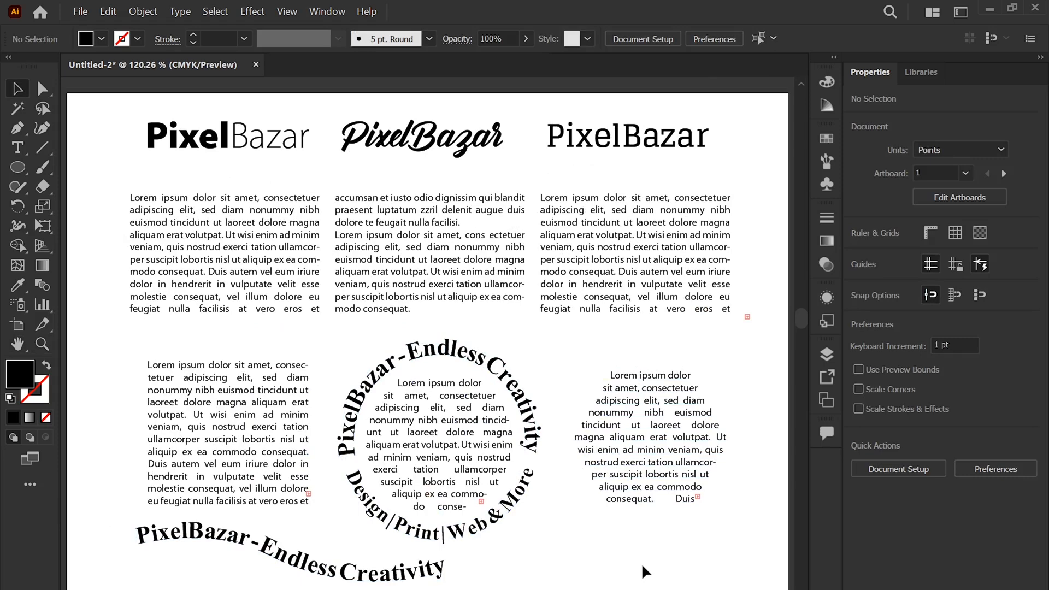
Step: Draw an area type frame about 364 by 545 pt on the left side of artboard 2, filled with placeholder text
{"action": "key", "text": "h"}
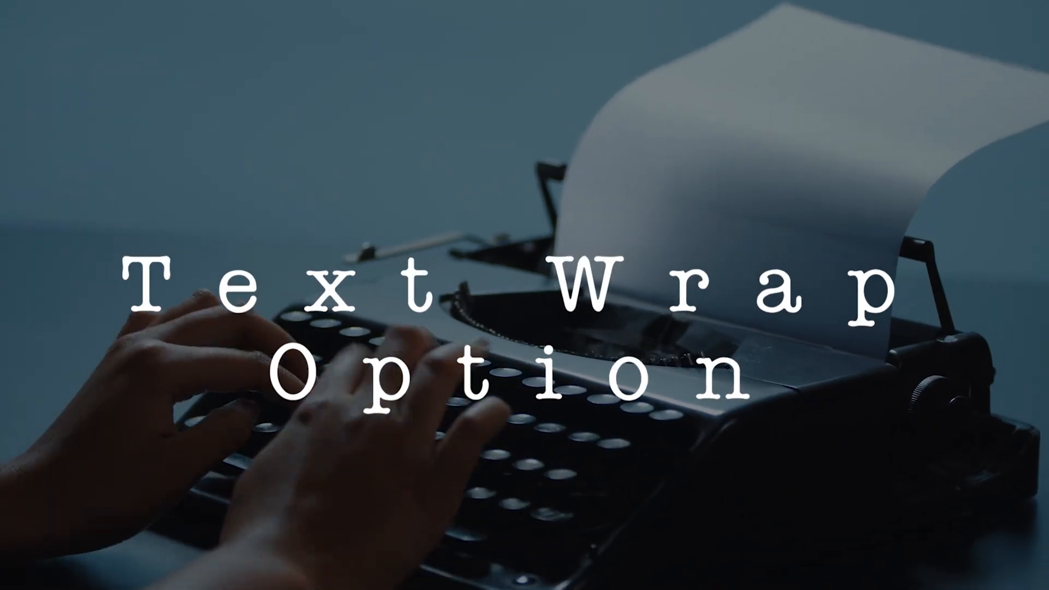
{"action": "left_click", "coordinate": [18, 147]}
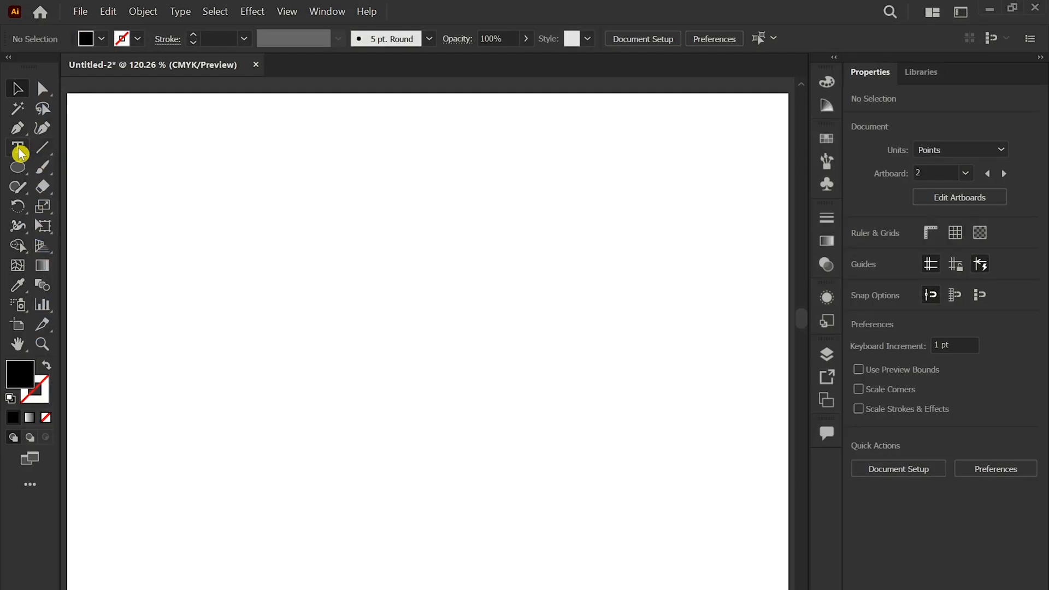
{"action": "left_click_drag", "start_coordinate": [77, 109], "coordinate": [390, 575]}
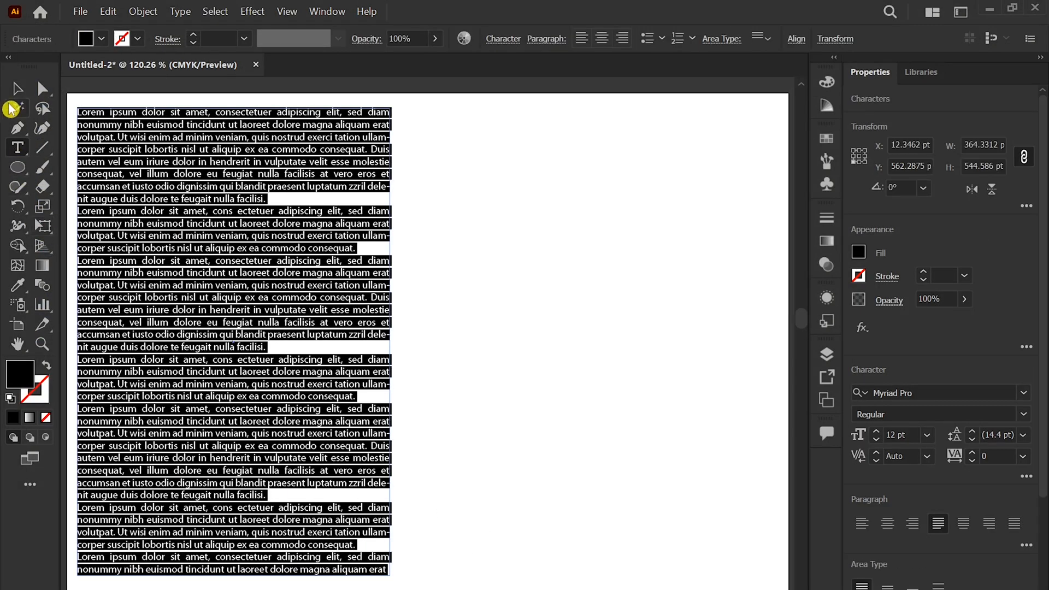
{"action": "left_click", "coordinate": [17, 89]}
{"action": "left_click", "coordinate": [463, 210]}
Step: Place the cut-out photo of the curly-haired man with glasses beside the text frame on artboard 2
{"action": "left_click", "coordinate": [81, 11]}
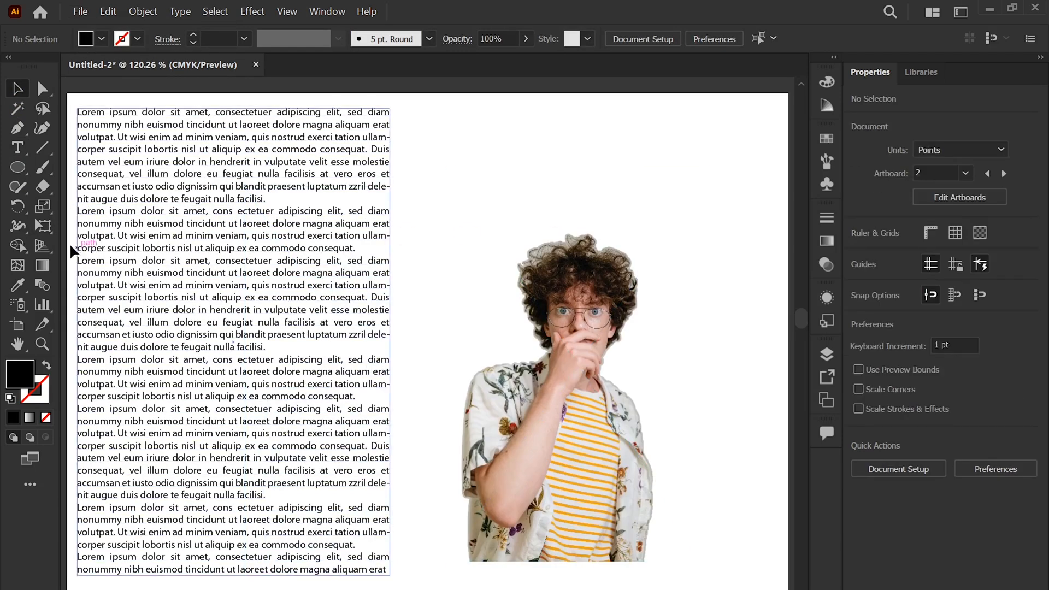
Step: Start a Pen tool outline of the man at the photo's lower right corner and trace up the shirt's right side to the shoulder
{"action": "left_click", "coordinate": [17, 132]}
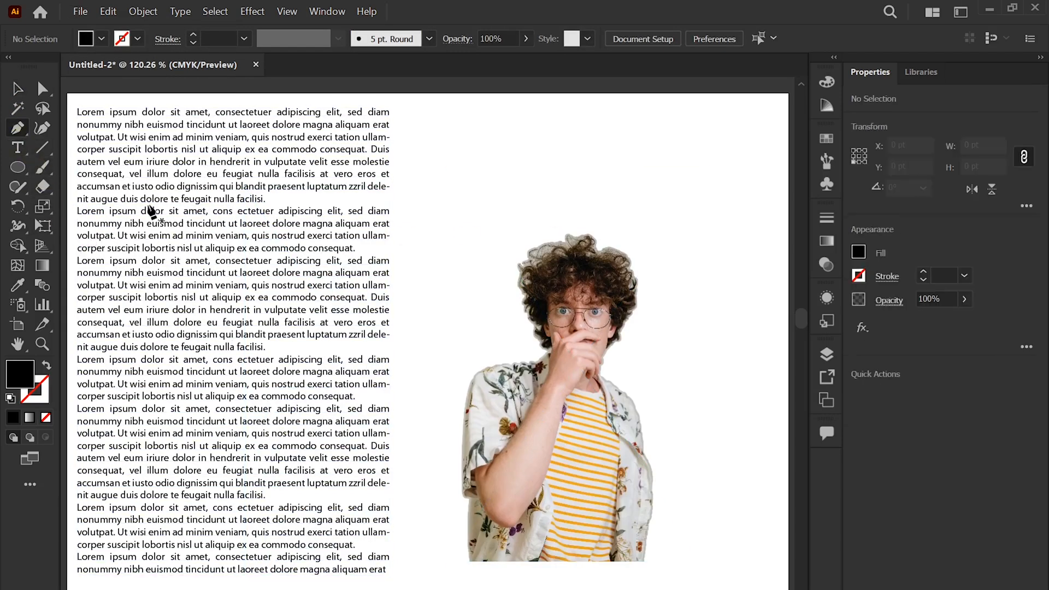
{"action": "left_click", "coordinate": [648, 561]}
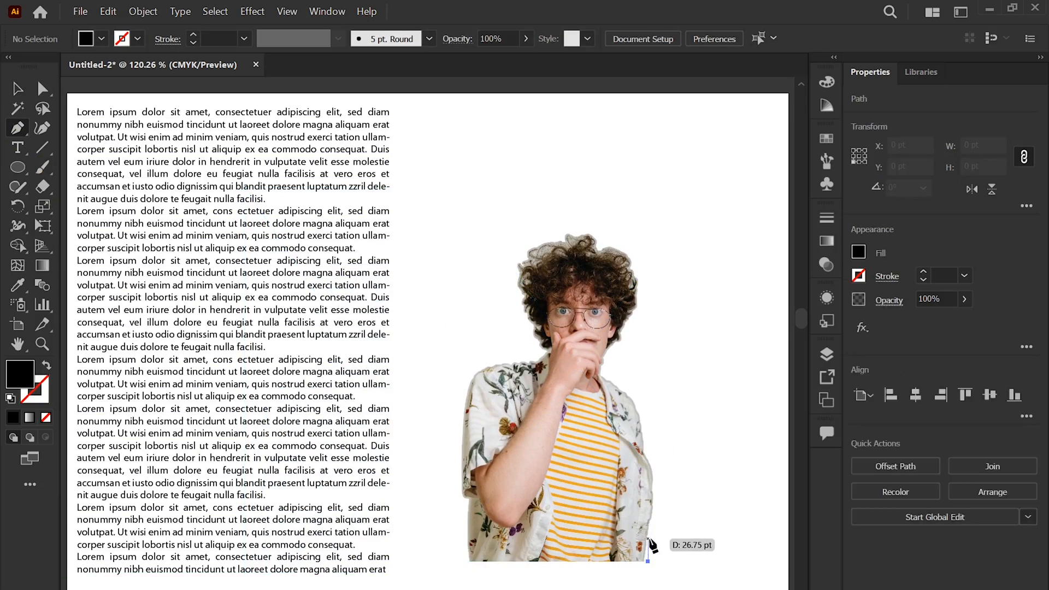
{"action": "left_click", "coordinate": [653, 524]}
{"action": "left_click", "coordinate": [654, 499]}
{"action": "left_click_drag", "start_coordinate": [655, 468], "coordinate": [650, 462]}
{"action": "left_click_drag", "start_coordinate": [646, 451], "coordinate": [645, 448]}
{"action": "left_click_drag", "start_coordinate": [633, 401], "coordinate": [630, 393]}
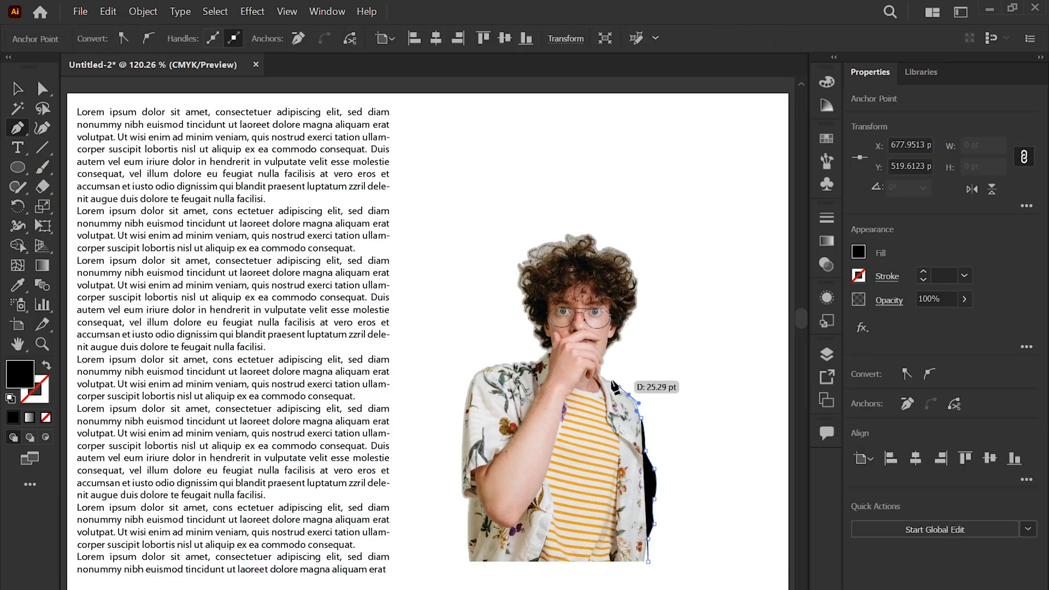
Step: Continue the Pen outline along the right side of the neck, around the curly hair and down the left side of the face
{"action": "left_click", "coordinate": [602, 375]}
{"action": "left_click", "coordinate": [601, 357]}
{"action": "left_click", "coordinate": [620, 342]}
{"action": "left_click", "coordinate": [631, 313]}
{"action": "left_click_drag", "start_coordinate": [637, 297], "coordinate": [637, 287]}
{"action": "left_click_drag", "start_coordinate": [629, 263], "coordinate": [617, 248]}
{"action": "left_click", "coordinate": [604, 243]}
{"action": "left_click_drag", "start_coordinate": [588, 229], "coordinate": [552, 238]}
{"action": "left_click", "coordinate": [526, 247]}
{"action": "left_click", "coordinate": [515, 257]}
{"action": "left_click_drag", "start_coordinate": [514, 285], "coordinate": [527, 323]}
{"action": "left_click", "coordinate": [529, 329]}
{"action": "left_click", "coordinate": [539, 348]}
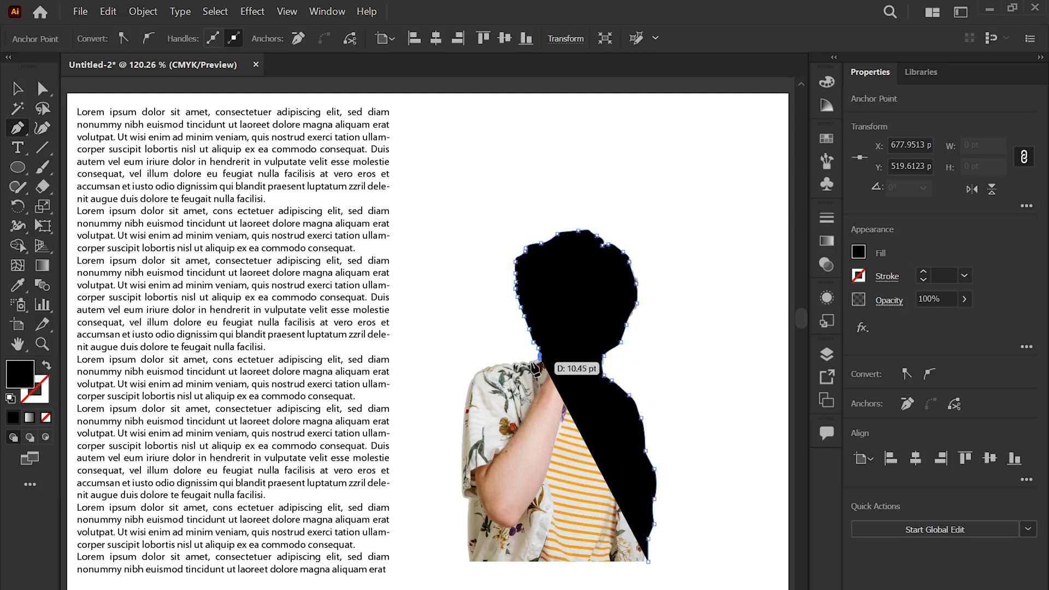
Step: Trace the left shoulder, sleeve and bottom edge of the man, and close the outline at its starting point
{"action": "left_click", "coordinate": [541, 357]}
{"action": "left_click", "coordinate": [504, 365]}
{"action": "left_click", "coordinate": [489, 365]}
{"action": "left_click", "coordinate": [475, 374]}
{"action": "left_click_drag", "start_coordinate": [462, 395], "coordinate": [460, 407]}
{"action": "left_click_drag", "start_coordinate": [459, 444], "coordinate": [458, 450]}
{"action": "left_click", "coordinate": [460, 494]}
{"action": "left_click", "coordinate": [465, 501]}
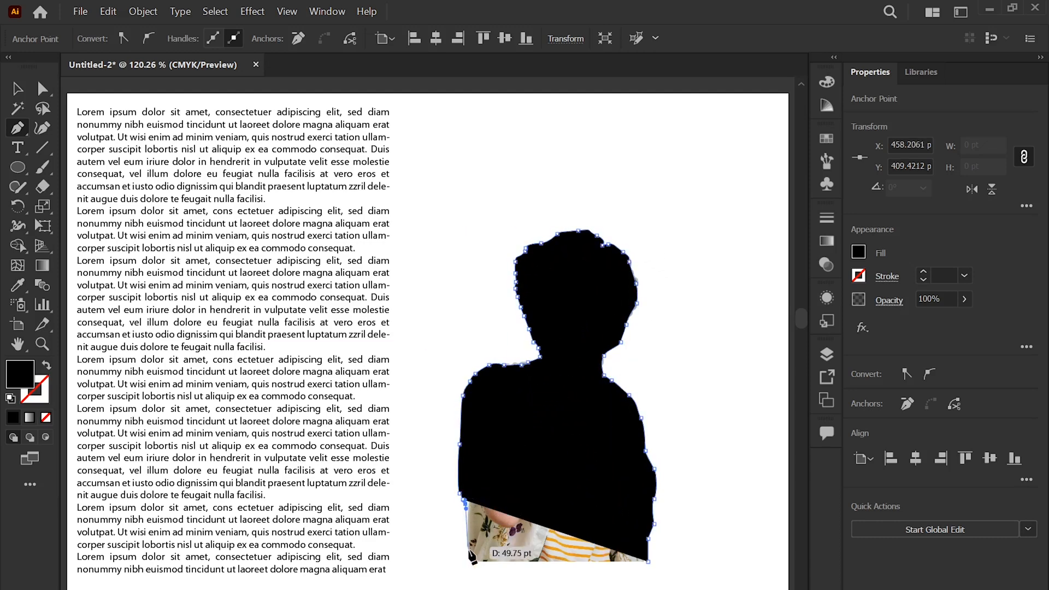
{"action": "left_click", "coordinate": [470, 564]}
{"action": "left_click", "coordinate": [648, 561]}
{"action": "key", "text": "v"}
{"action": "left_click", "coordinate": [737, 519]}
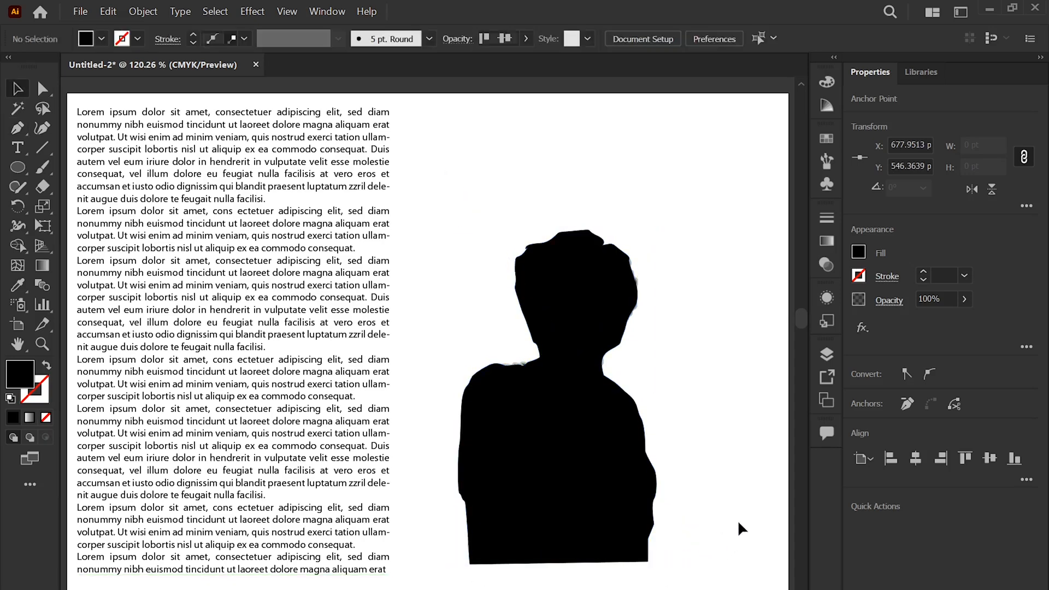
Step: Select the traced silhouette together with the photo and move both onto the lower part of the text frame
{"action": "left_click", "coordinate": [585, 462]}
{"action": "left_click_drag", "start_coordinate": [711, 434], "coordinate": [546, 491]}
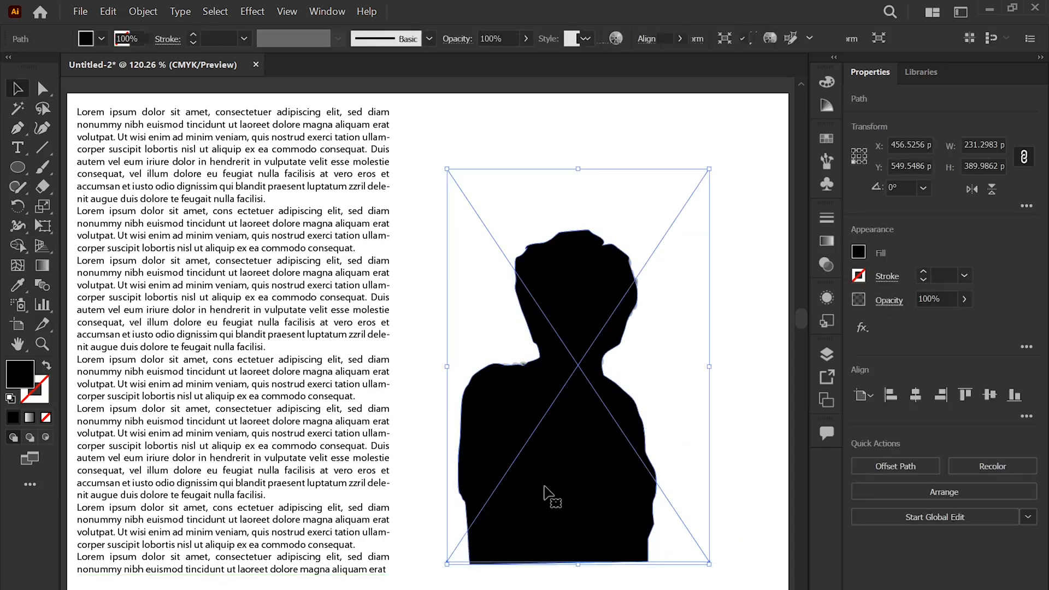
{"action": "left_click_drag", "start_coordinate": [622, 460], "coordinate": [302, 481]}
{"action": "left_click", "coordinate": [575, 421]}
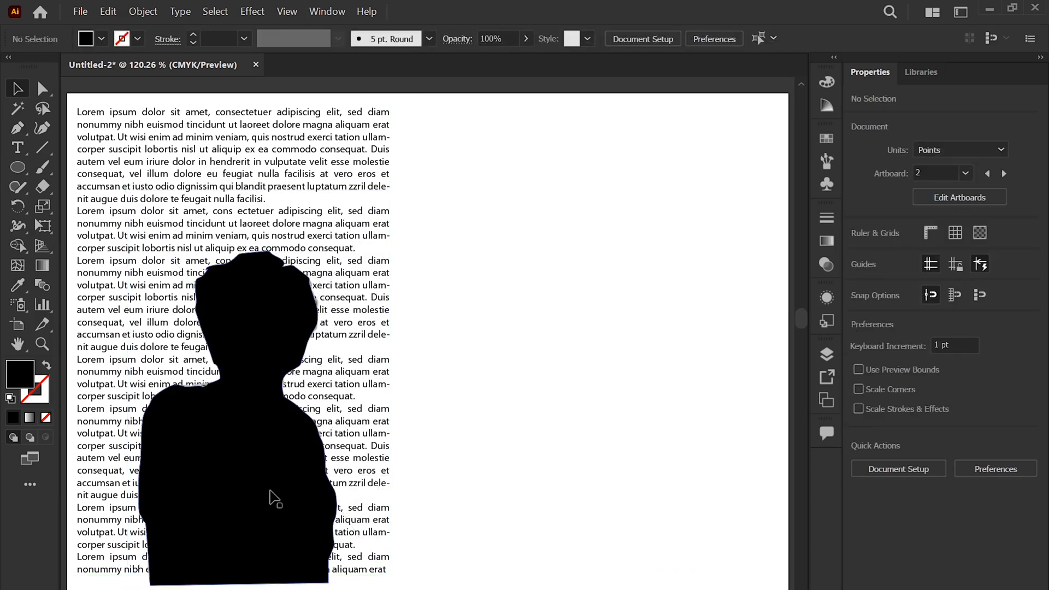
Step: Apply Text Wrap to the black silhouette over the text frame
{"action": "left_click", "coordinate": [305, 484]}
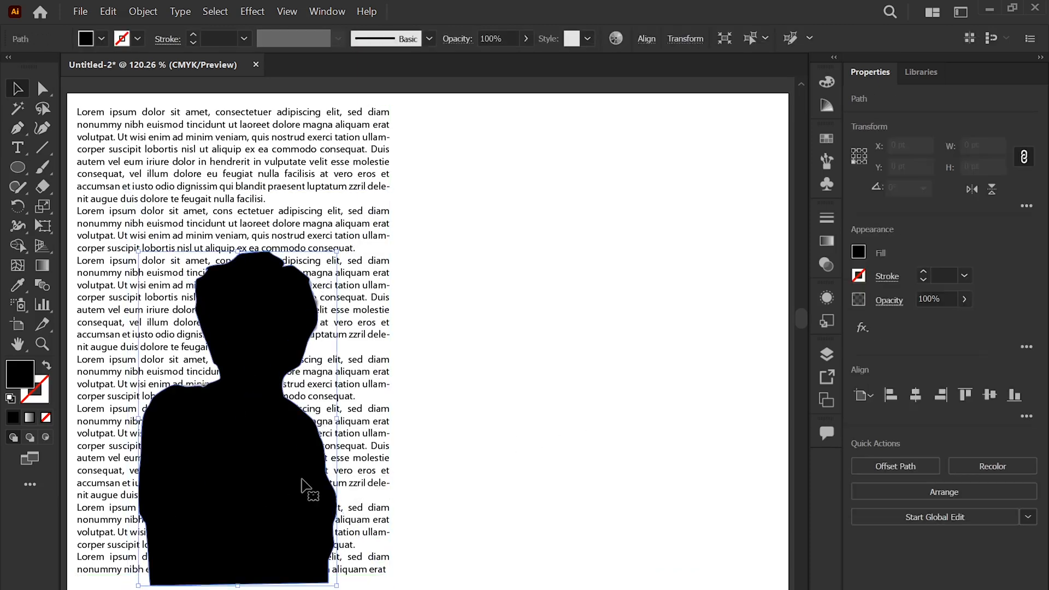
{"action": "left_click", "coordinate": [143, 10]}
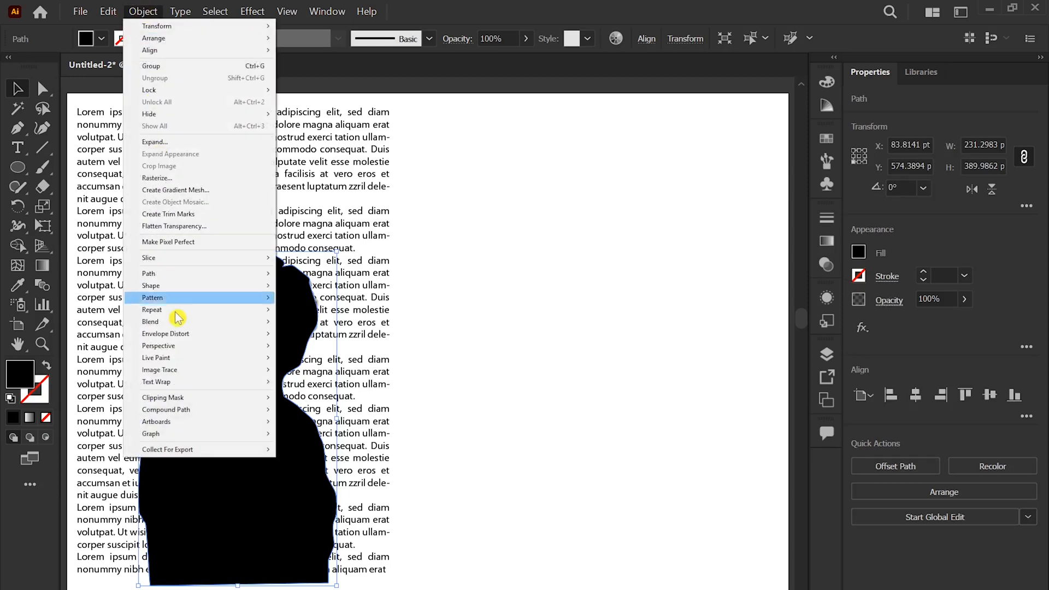
{"action": "mouse_move", "coordinate": [183, 385]}
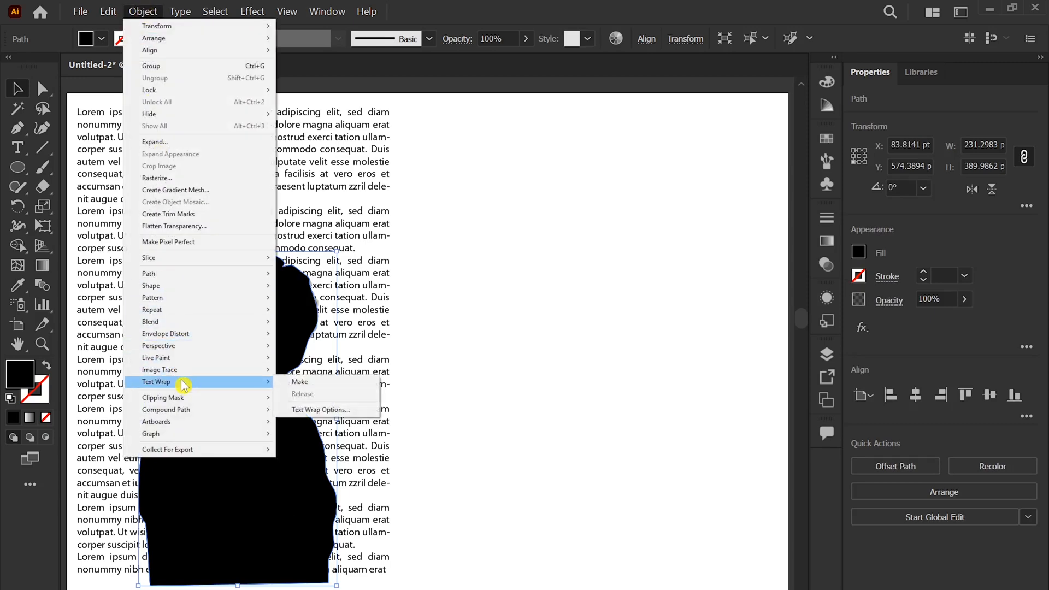
{"action": "left_click", "coordinate": [326, 388]}
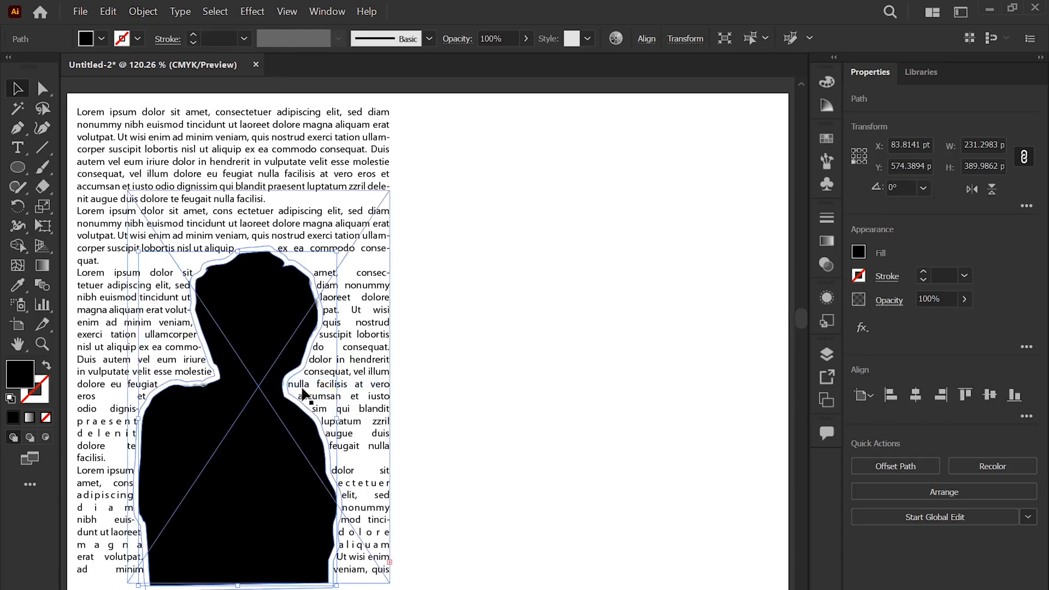
{"action": "left_click", "coordinate": [535, 367]}
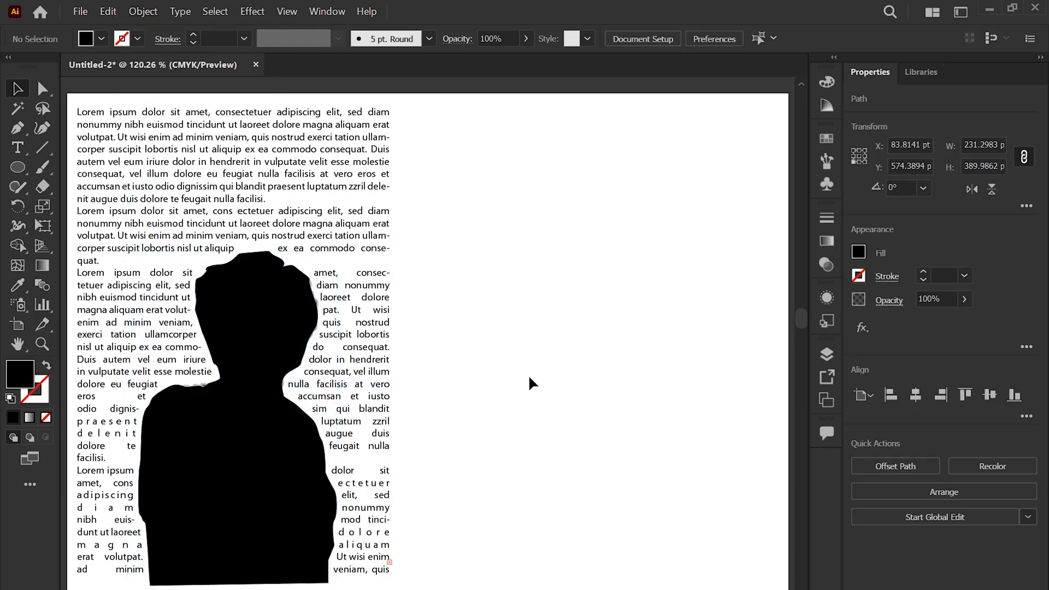
Step: Set the wrap silhouette's fill to None to reveal the photo
{"action": "left_click", "coordinate": [253, 525]}
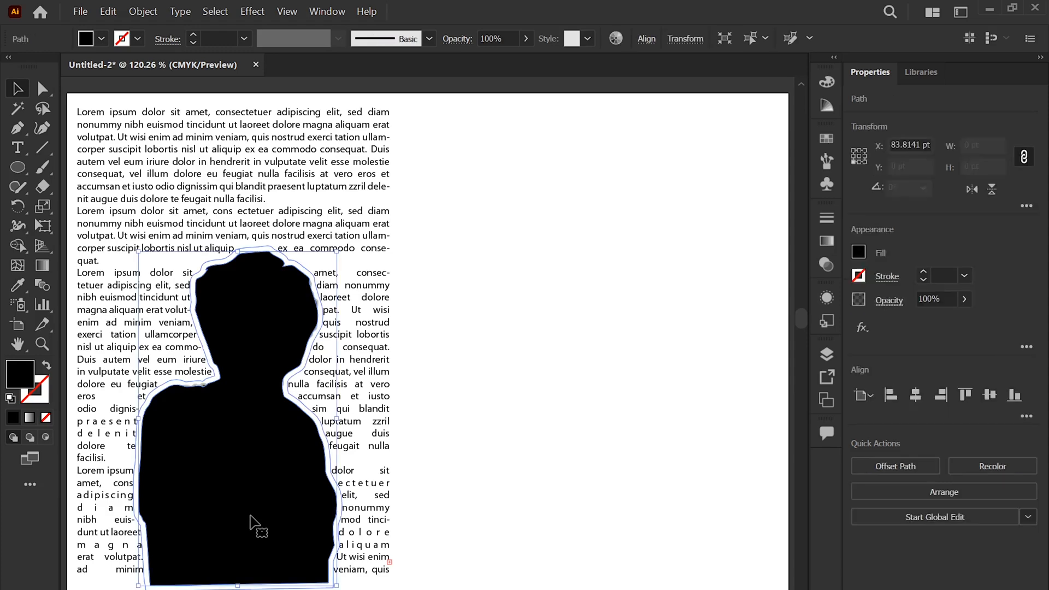
{"action": "left_click", "coordinate": [103, 39]}
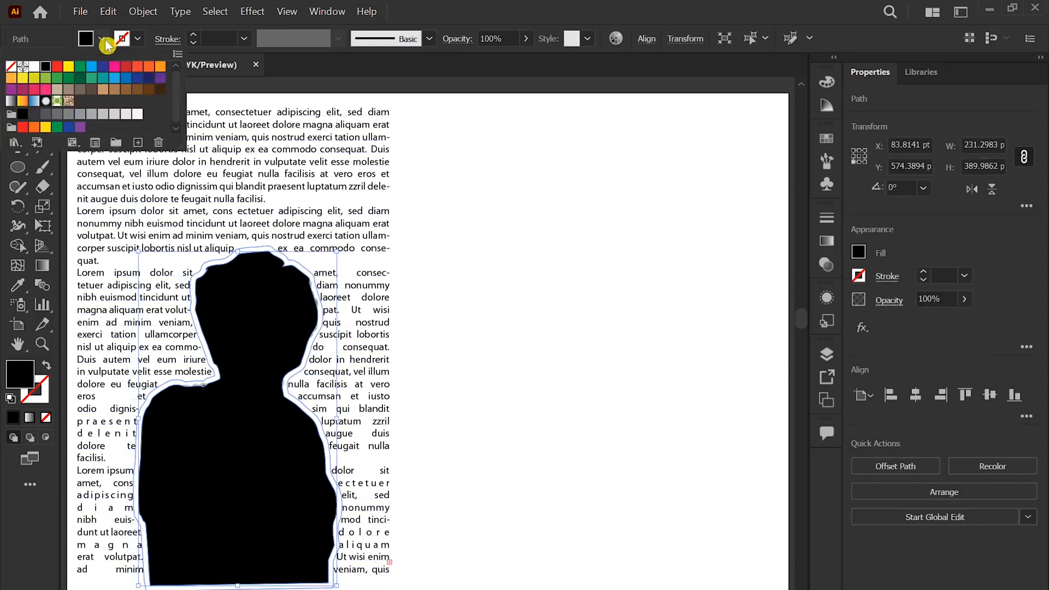
{"action": "left_click", "coordinate": [11, 68]}
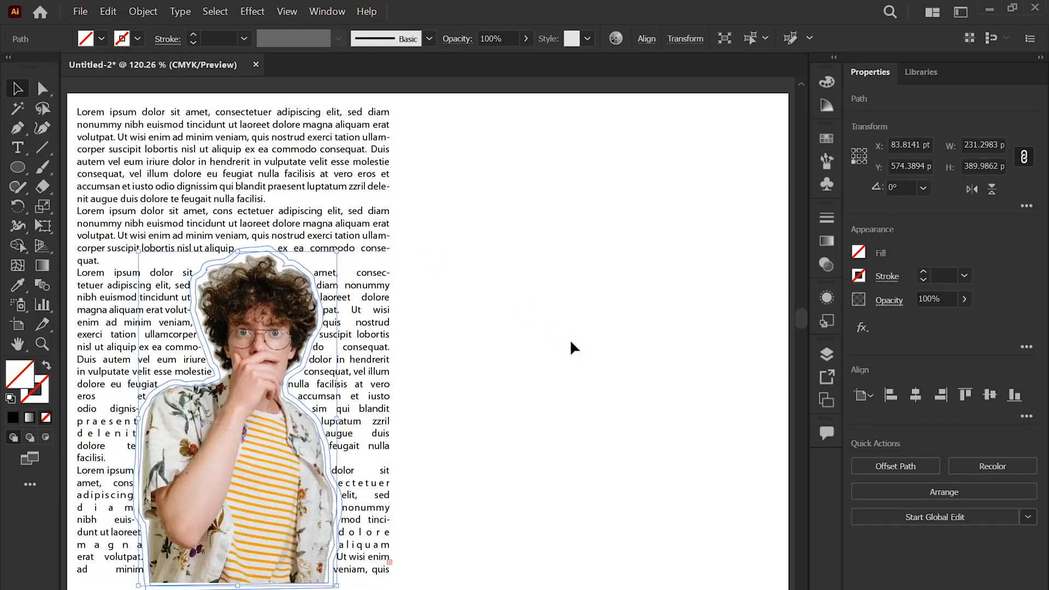
{"action": "left_click", "coordinate": [595, 358]}
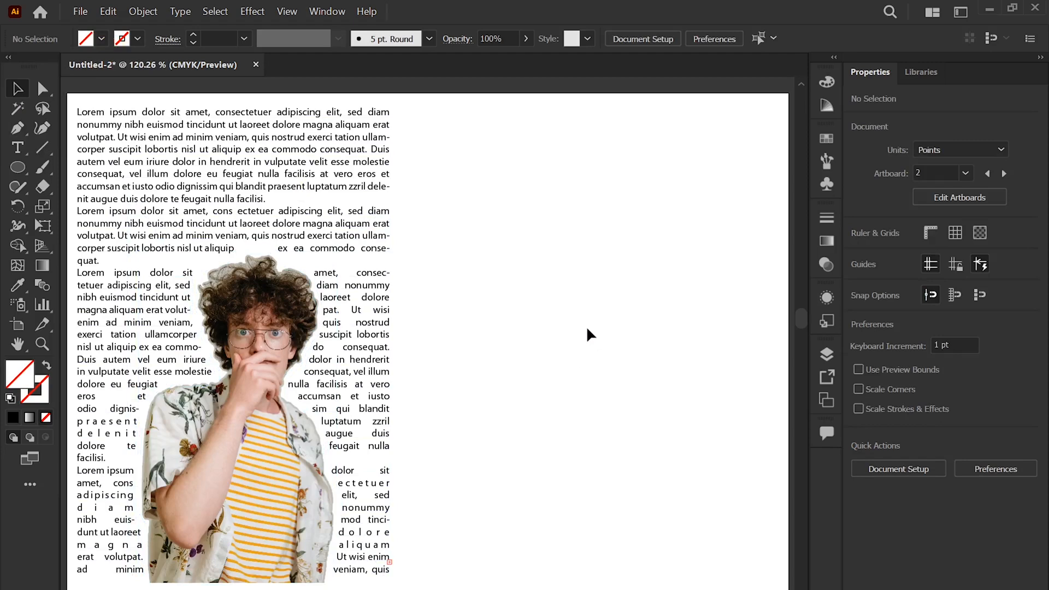
Step: Widen the area type frame to the right to about 389 pt
{"action": "left_click", "coordinate": [374, 355]}
{"action": "left_click", "coordinate": [325, 140]}
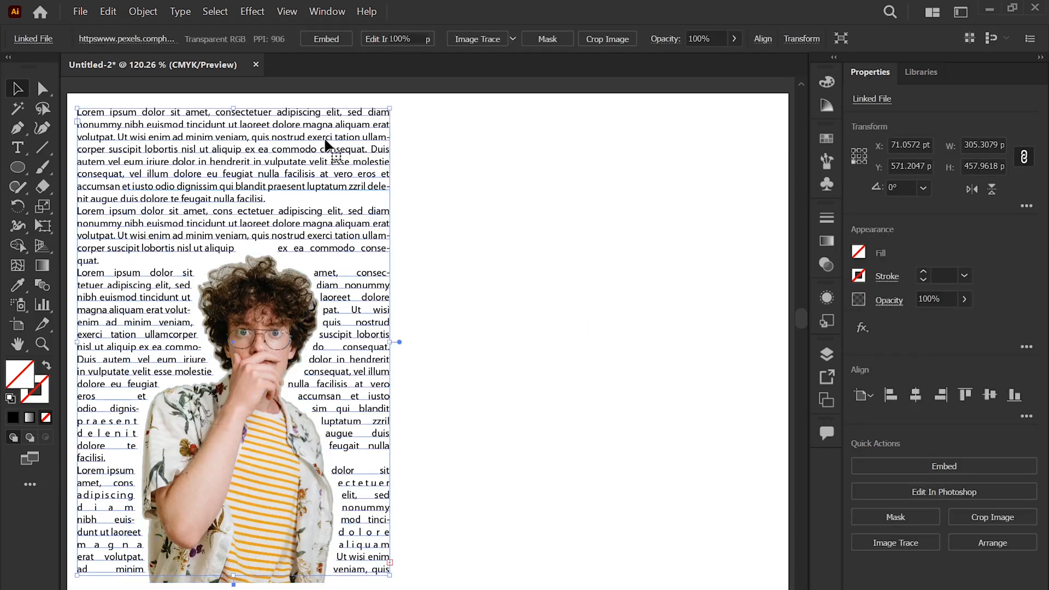
{"action": "left_click_drag", "start_coordinate": [399, 342], "coordinate": [419, 359]}
{"action": "left_click", "coordinate": [481, 393]}
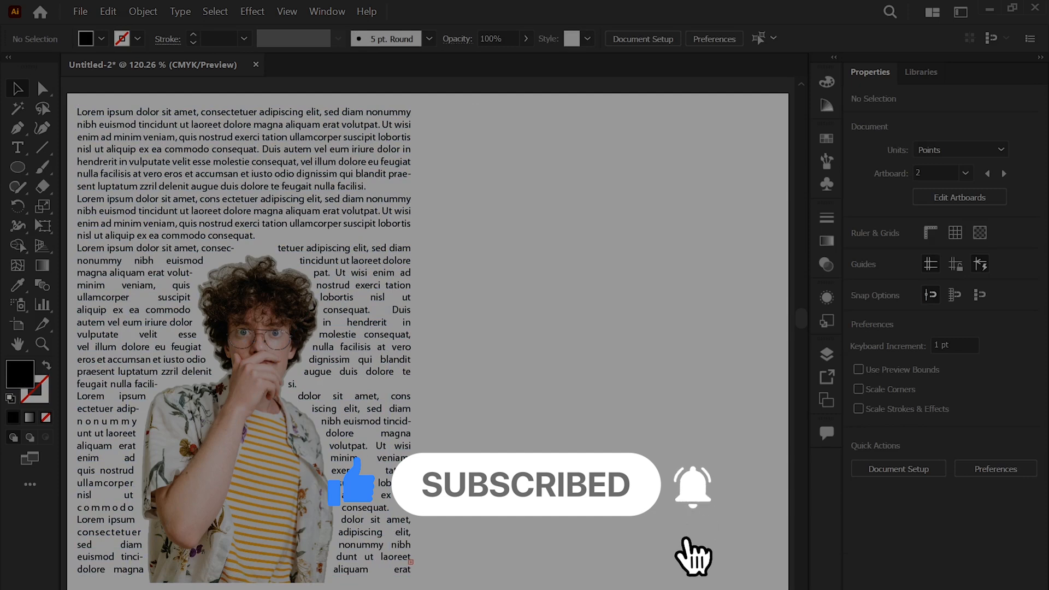
Step: Try moving the photo to the right without its wrap outline, and undo the move
{"action": "left_click", "coordinate": [260, 465]}
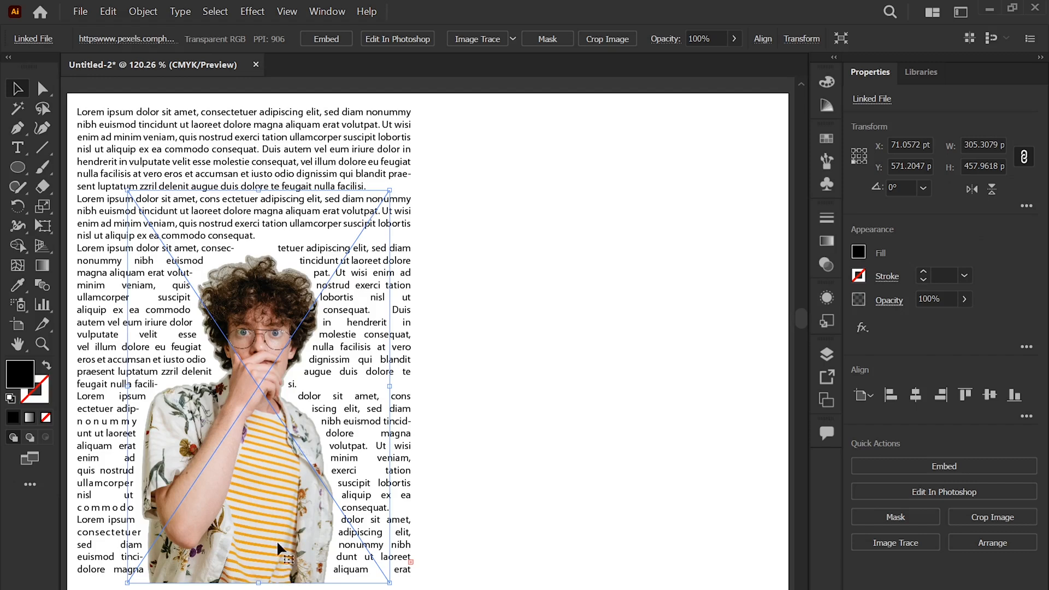
{"action": "left_click_drag", "start_coordinate": [259, 481], "coordinate": [356, 464]}
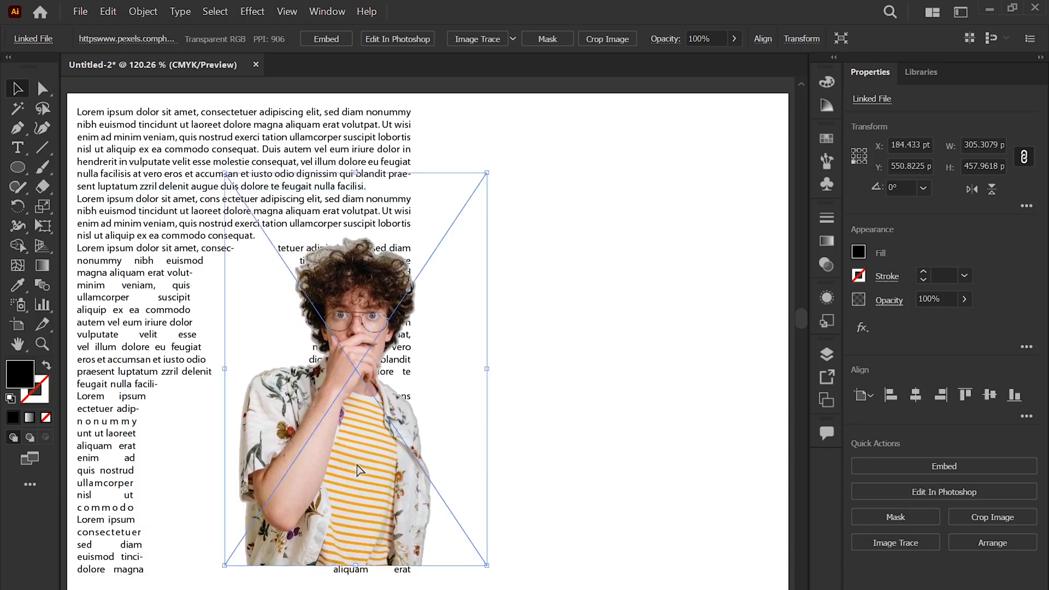
{"action": "key", "text": "ctrl+z"}
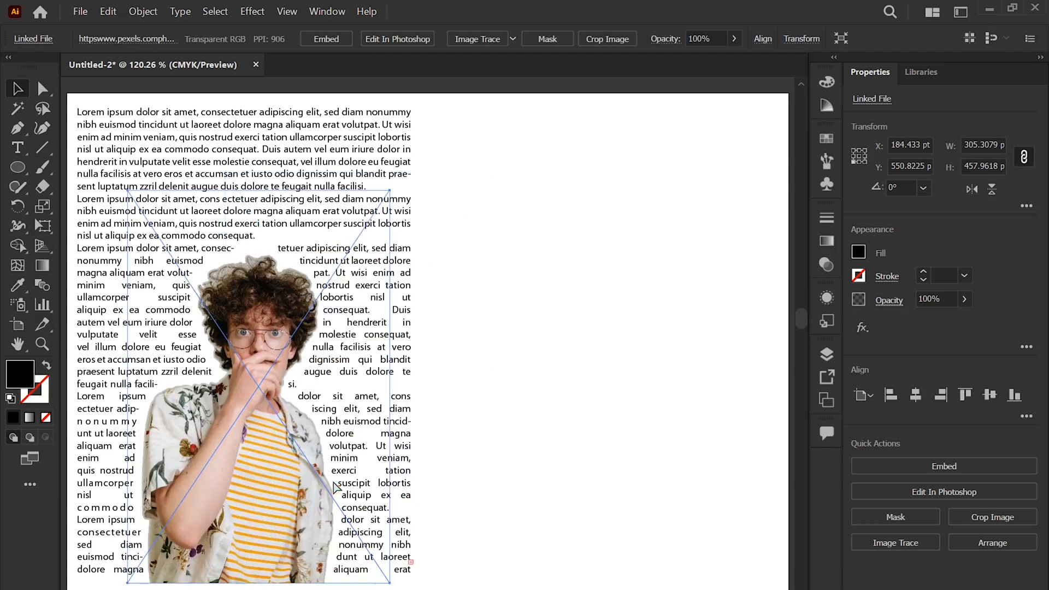
{"action": "key", "text": "ctrl+z"}
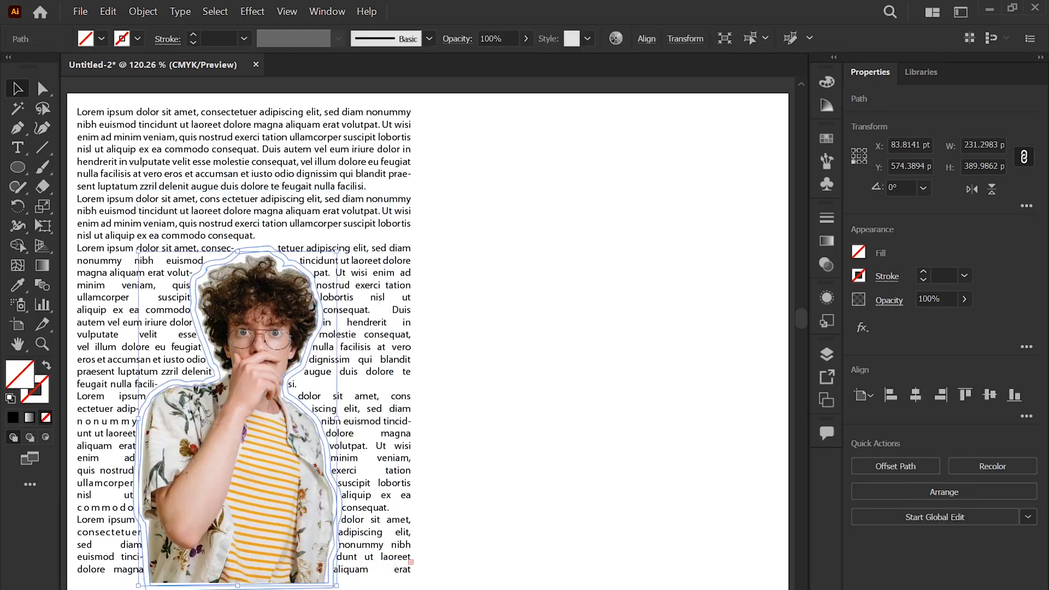
{"action": "key", "text": "ctrl+z"}
Step: Select the photo together with its wrap outline and rotate them about 20° counterclockwise
{"action": "key", "text": "ctrl+a"}
{"action": "left_click_drag", "start_coordinate": [366, 131], "coordinate": [364, 131]}
{"action": "key", "text": "r"}
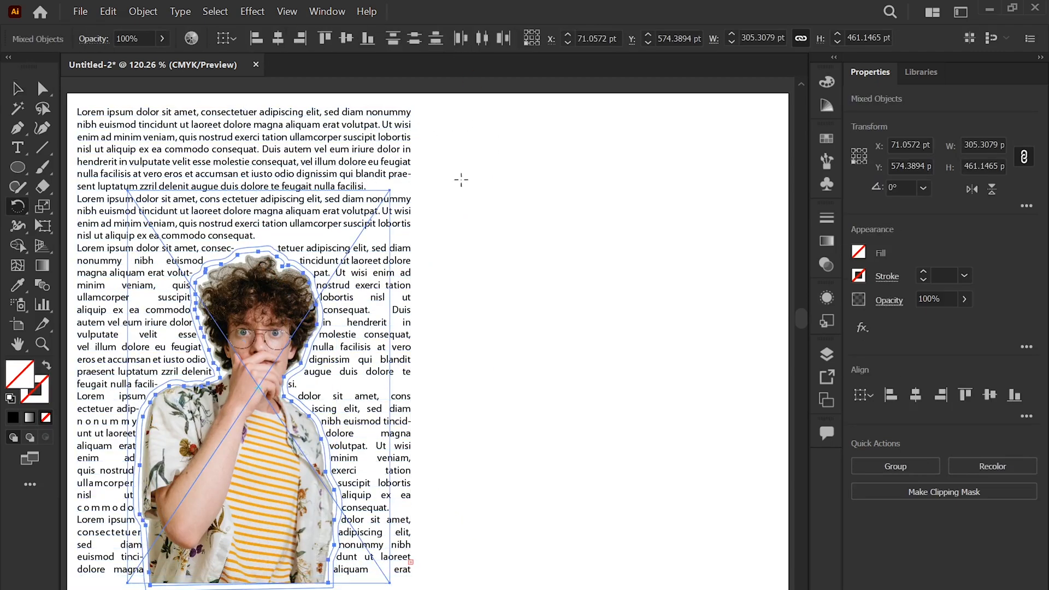
{"action": "left_click_drag", "start_coordinate": [461, 179], "coordinate": [389, 104]}
{"action": "key", "text": "v"}
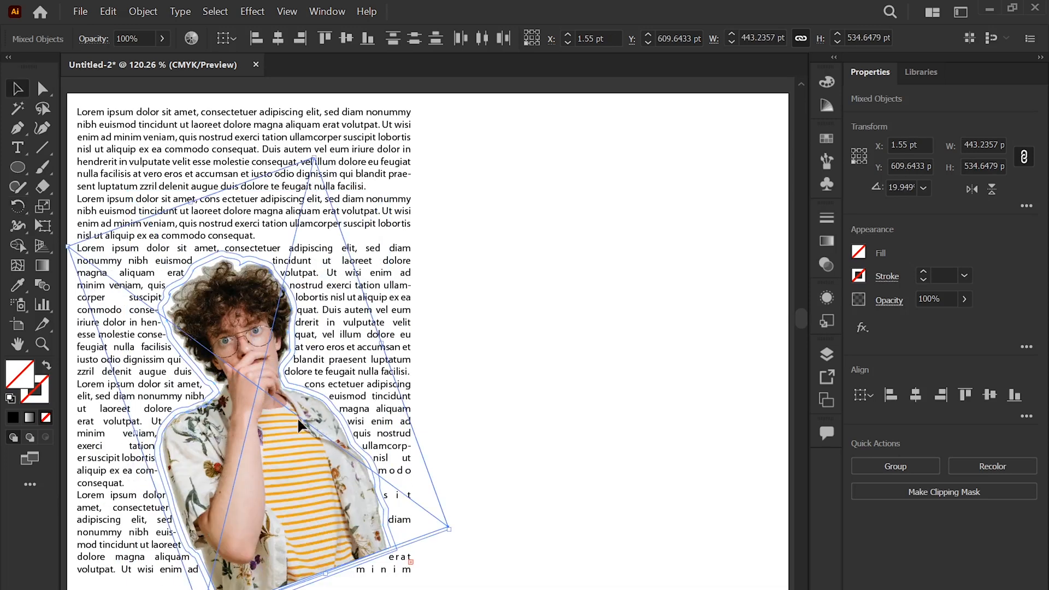
Step: Reposition the rotated photo and its wrap outline at the lower middle of the text frame
{"action": "left_click_drag", "start_coordinate": [297, 417], "coordinate": [349, 418]}
{"action": "left_click", "coordinate": [595, 306]}
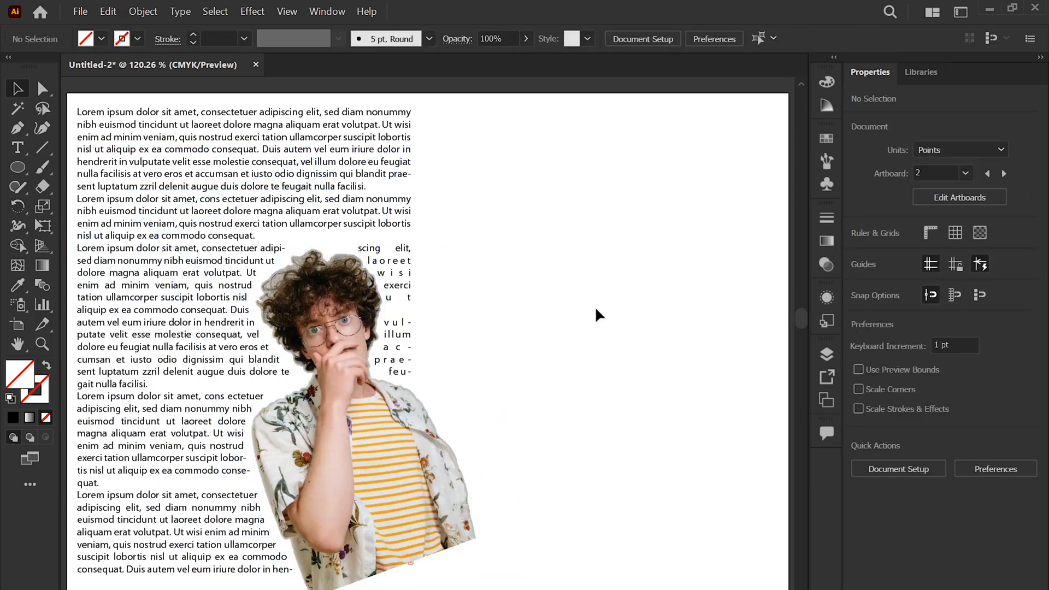
{"action": "key", "text": "ctrl+z"}
{"action": "key", "text": "ctrl+z"}
{"action": "left_click_drag", "start_coordinate": [300, 490], "coordinate": [300, 549]}
{"action": "left_click", "coordinate": [557, 425]}
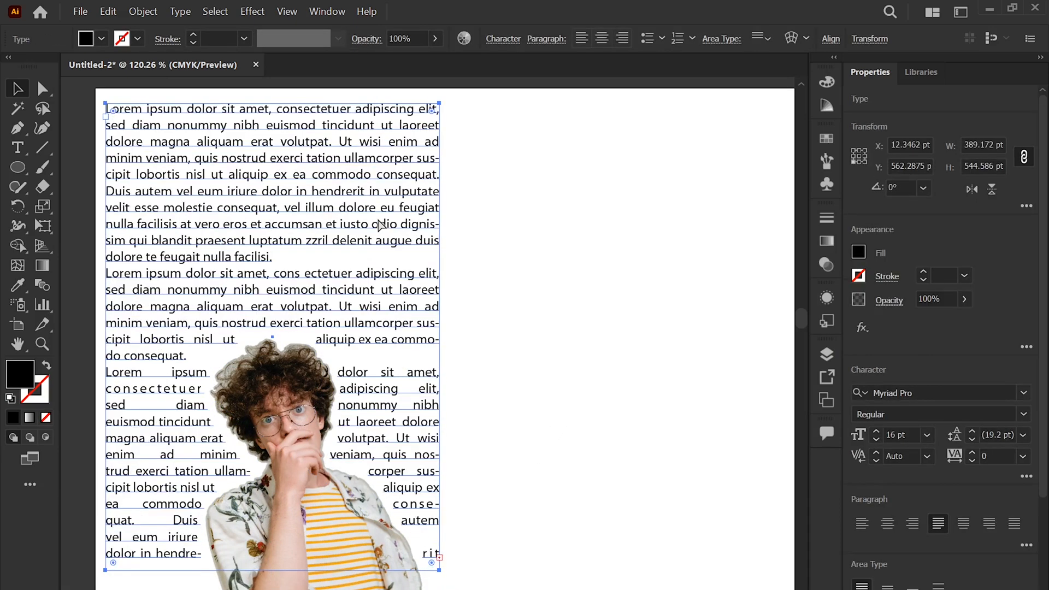
Step: Set the font size of the wrapped area text to 14 pt
{"action": "key", "text": "ctrl+shift+comma"}
{"action": "key", "text": "ctrl+shift+comma"}
{"action": "key", "text": "ctrl+shift+comma"}
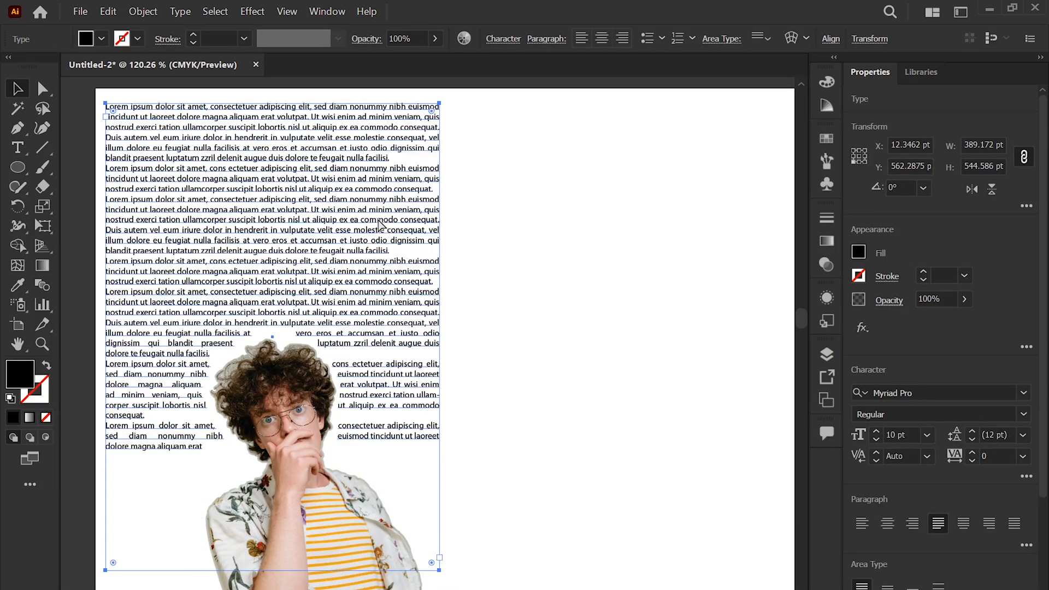
{"action": "key", "text": "ctrl+shift+period"}
{"action": "key", "text": "ctrl+shift+period"}
Step: Set the leading of the wrapped area text to 18.8 pt
{"action": "key", "text": "alt+Down"}
{"action": "key", "text": "alt+Down"}
{"action": "key", "text": "alt+Down"}
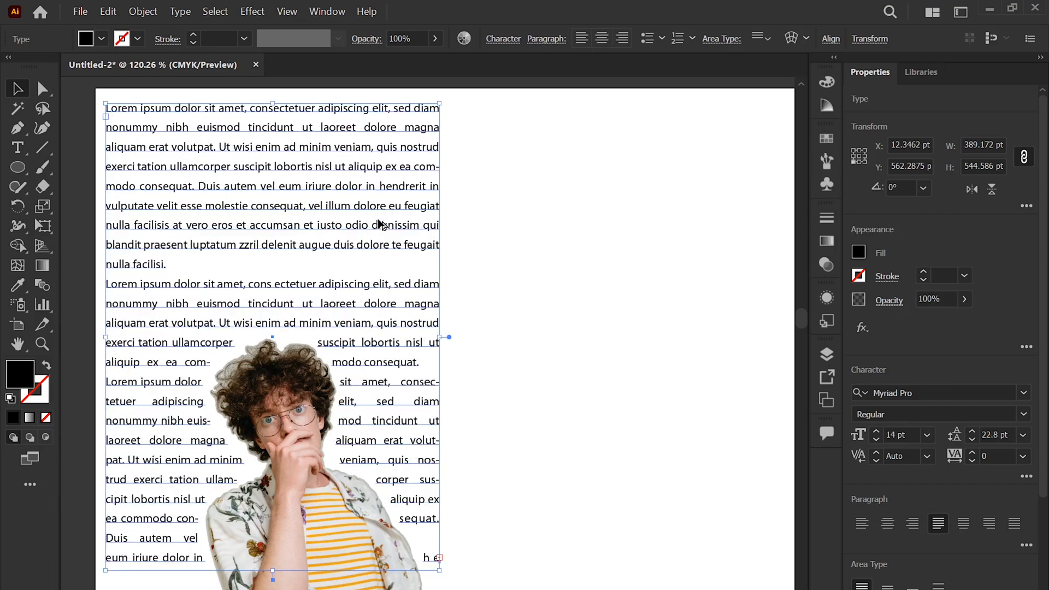
{"action": "key", "text": "alt+Up"}
{"action": "key", "text": "alt+Up"}
{"action": "key", "text": "alt+Up"}
{"action": "key", "text": "alt+Up"}
{"action": "key", "text": "alt+Down"}
{"action": "key", "text": "alt+Down"}
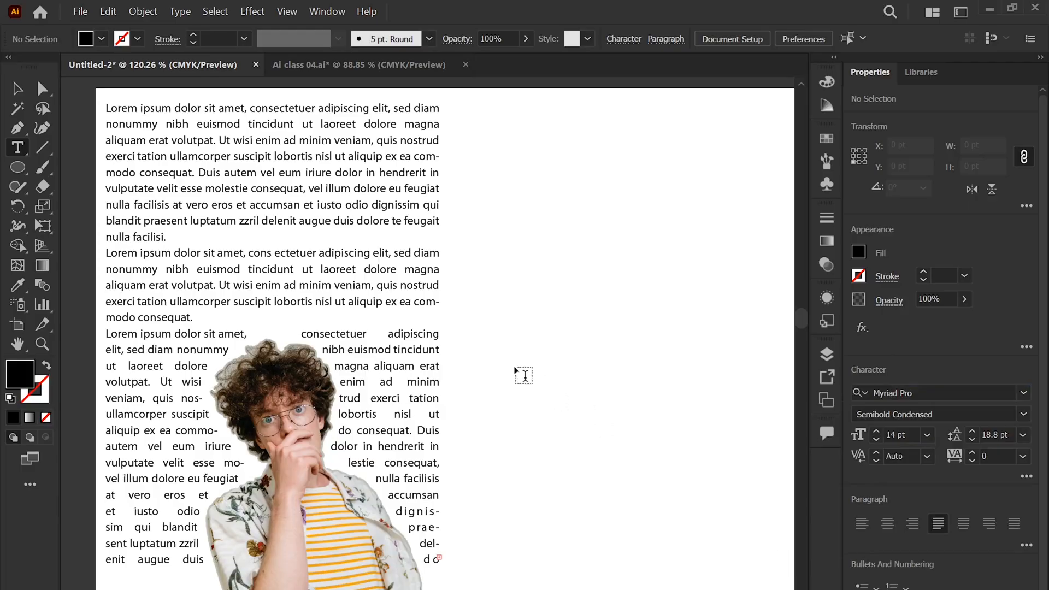
Step: Add the point text "Kids" in the empty area beside the text frame and scale it up to about 79 pt
{"action": "left_click", "coordinate": [524, 374]}
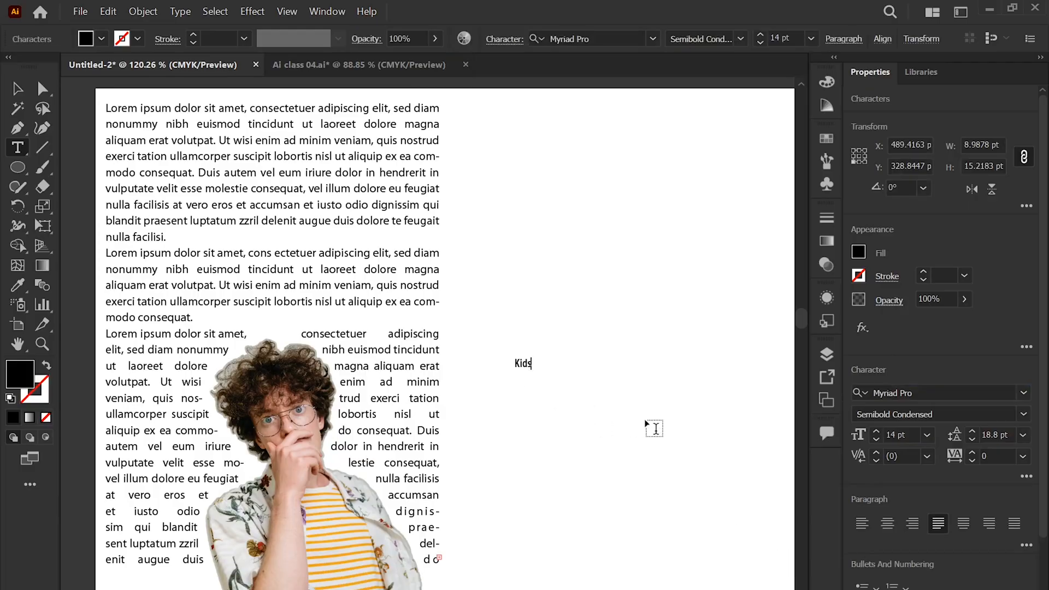
{"action": "key", "text": "Escape"}
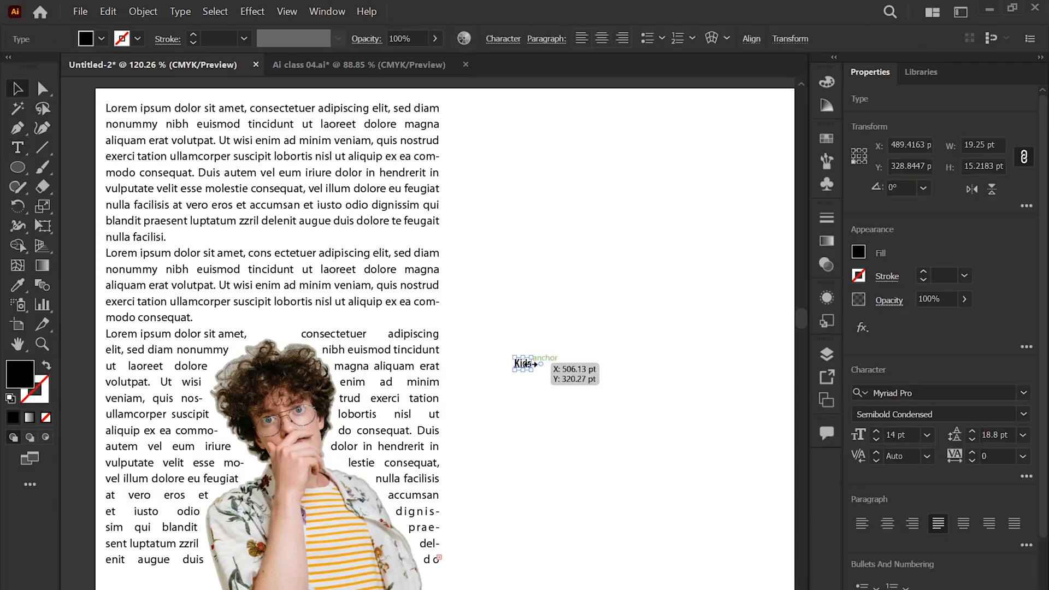
{"action": "left_click_drag", "start_coordinate": [527, 363], "coordinate": [632, 298]}
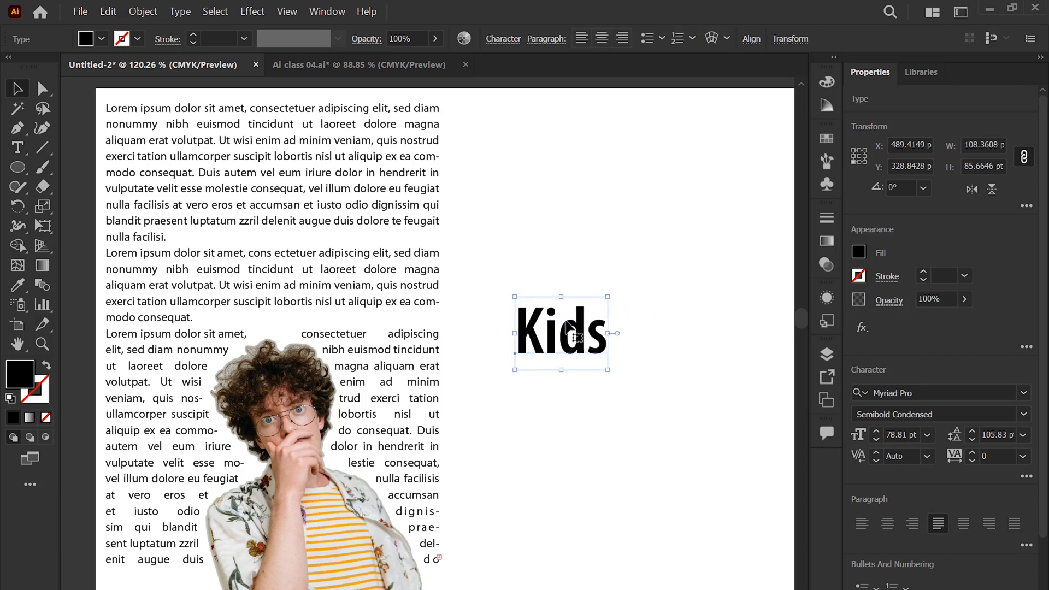
Step: Duplicate the "Kids" text directly below the original and change the copy to "KIDS"
{"action": "left_click_drag", "start_coordinate": [565, 322], "coordinate": [566, 402], "text": "alt"}
{"action": "double_click", "coordinate": [566, 402]}
{"action": "double_click", "coordinate": [565, 403]}
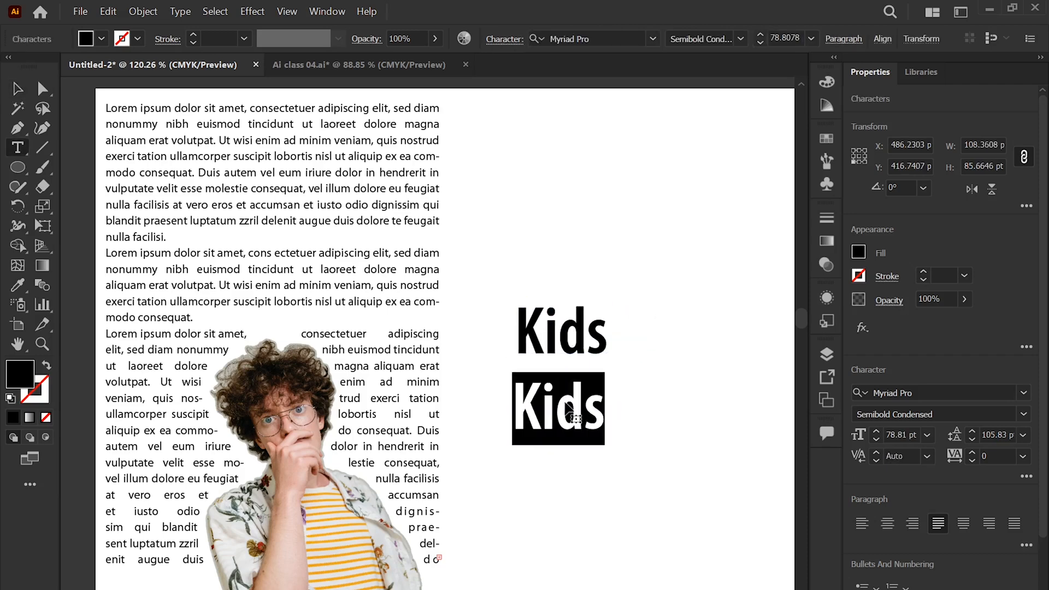
{"action": "type", "text": "KIDS"}
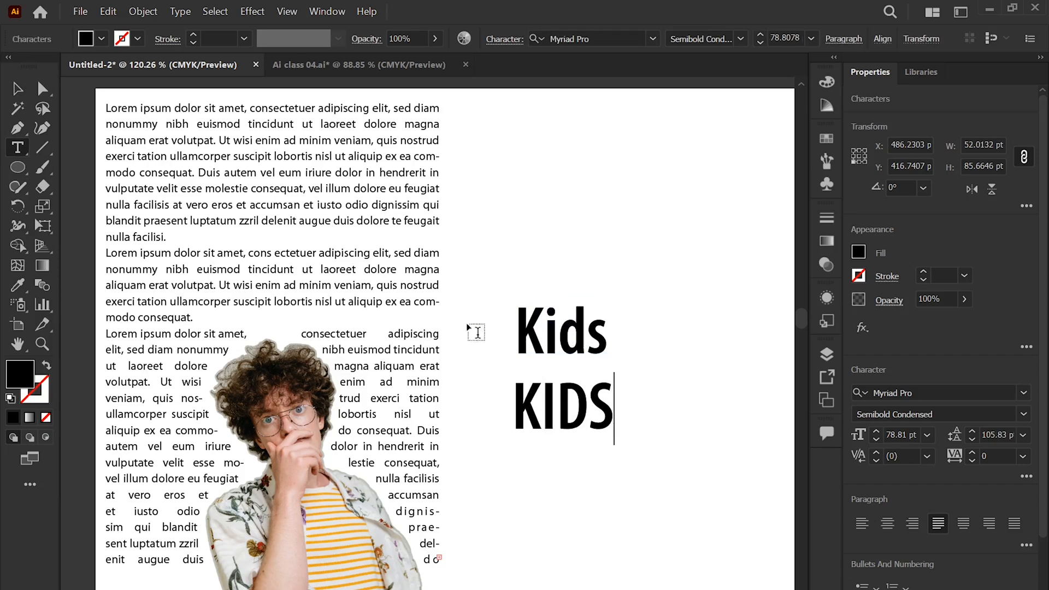
Step: Change the font of both the "Kids" and "KIDS" texts to Comic Sans MS Bold
{"action": "left_click", "coordinate": [12, 88]}
{"action": "left_click_drag", "start_coordinate": [634, 243], "coordinate": [510, 508]}
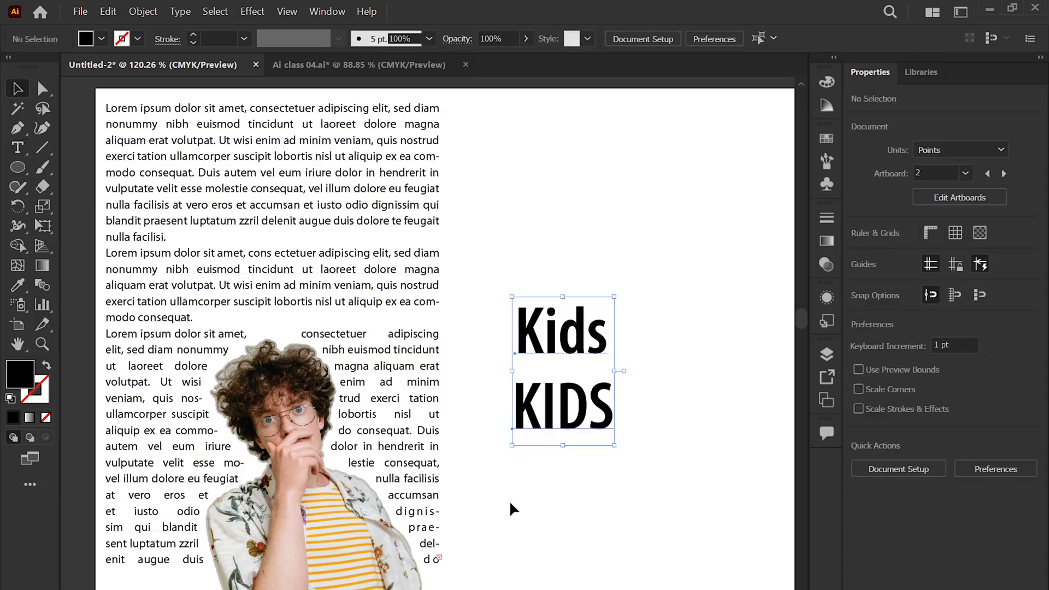
{"action": "left_click", "coordinate": [899, 390]}
{"action": "type", "text": "com"}
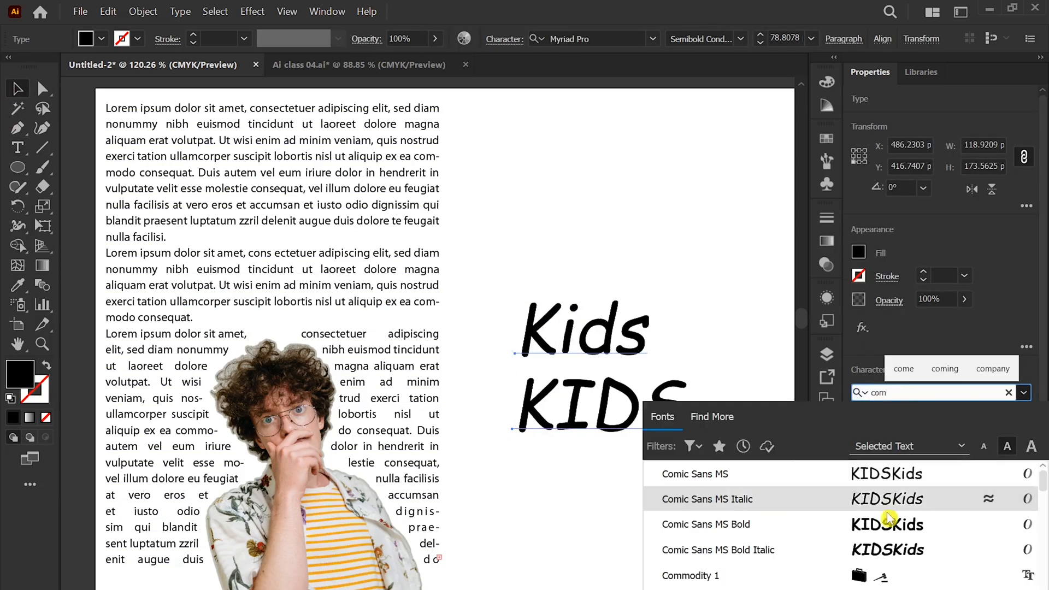
{"action": "left_click", "coordinate": [890, 524]}
Step: Scale the "Kids" text up to about 102 pt and move it higher above "KIDS"
{"action": "left_click", "coordinate": [635, 369]}
{"action": "left_click", "coordinate": [636, 342]}
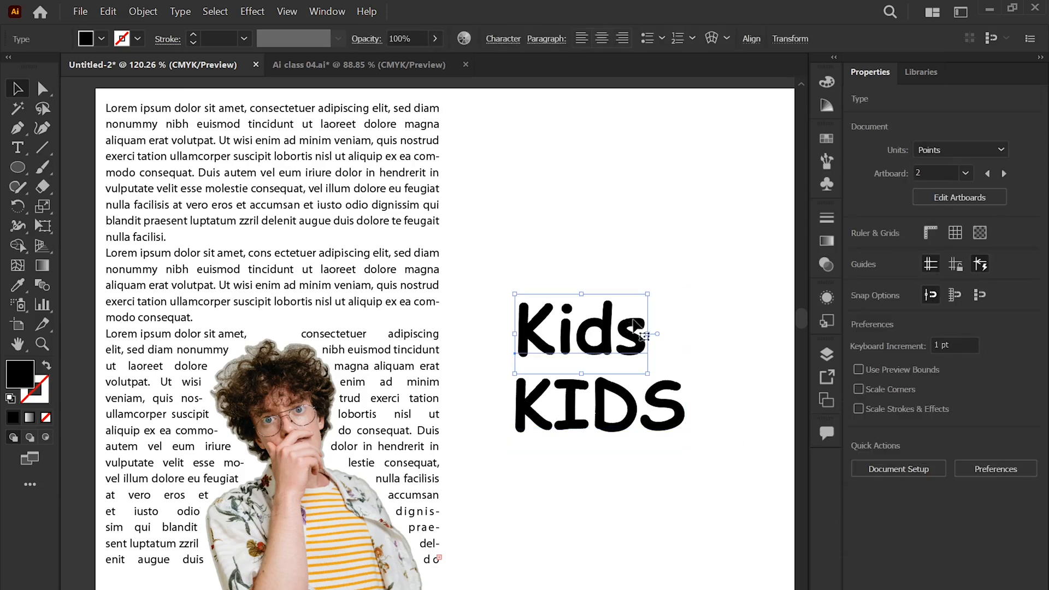
{"action": "left_click_drag", "start_coordinate": [636, 340], "coordinate": [632, 292]}
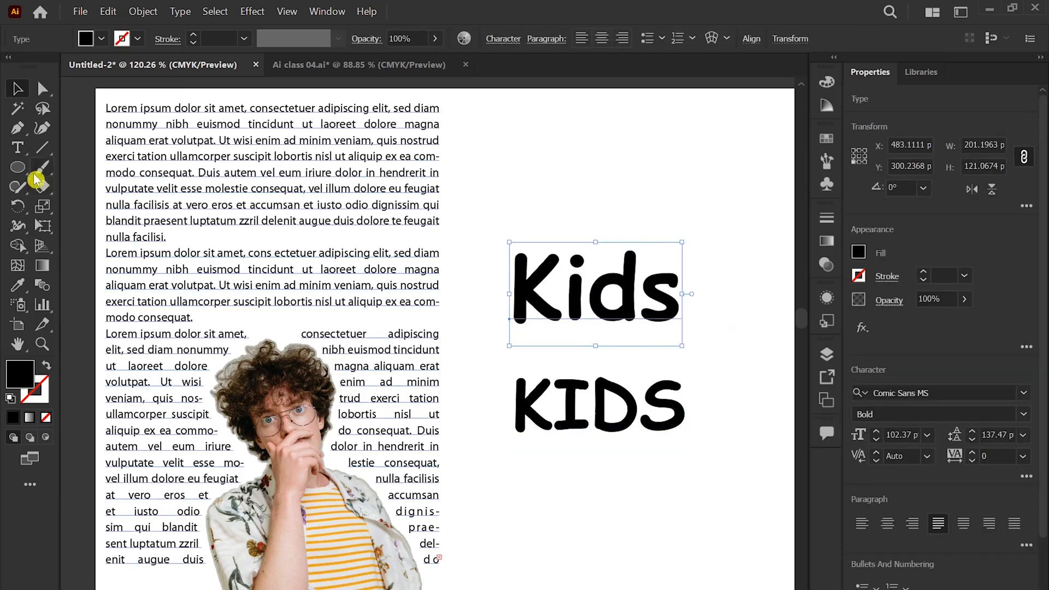
Step: With the Touch Type tool, enlarge the "i" of "Kids", tilt it clockwise and shift the letters closer together
{"action": "left_click", "coordinate": [17, 147]}
{"action": "left_click", "coordinate": [81, 268]}
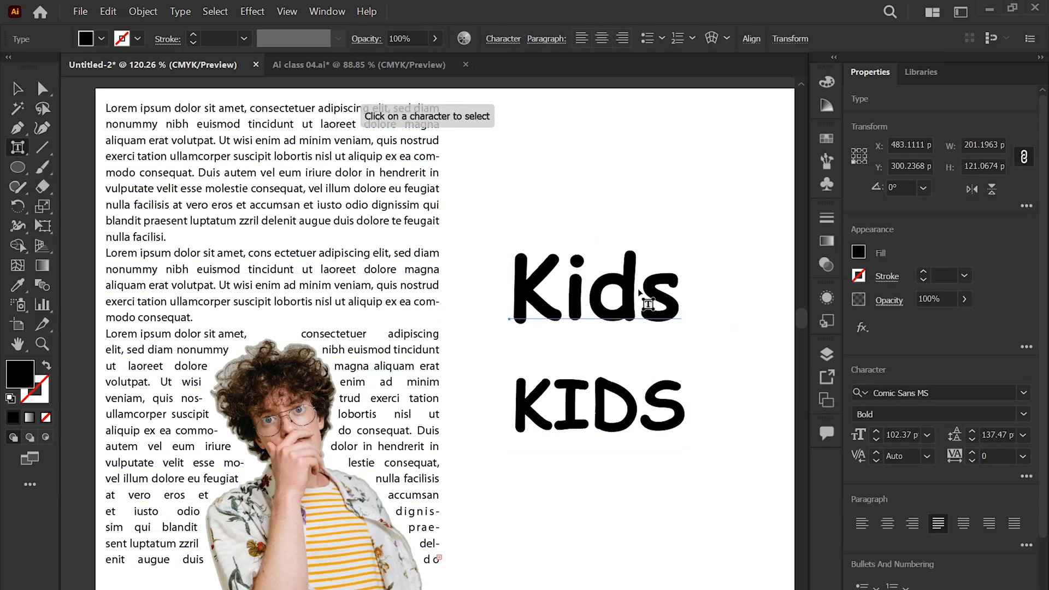
{"action": "left_click", "coordinate": [579, 299]}
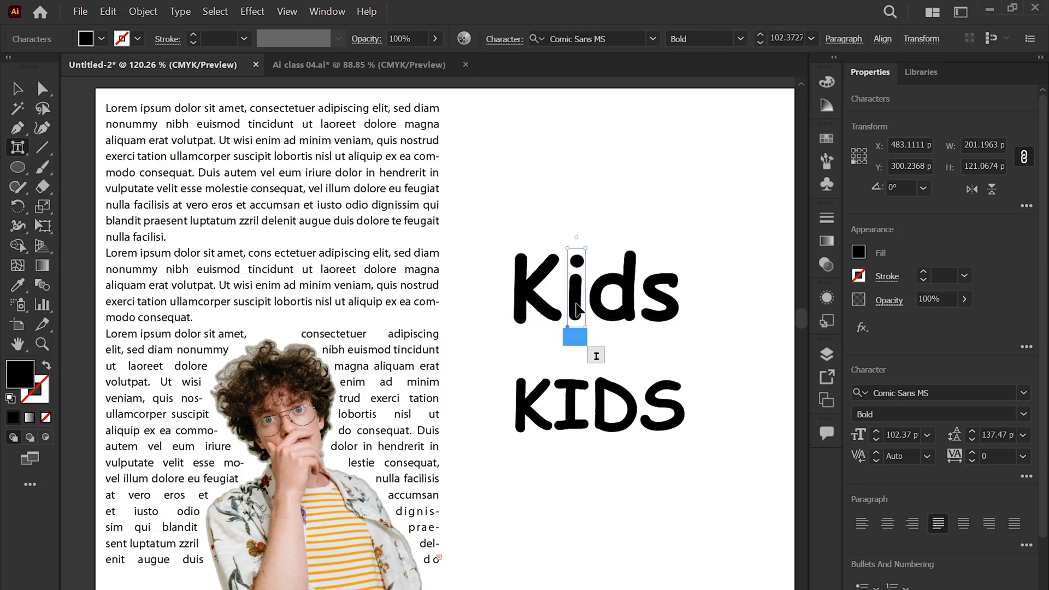
{"action": "mouse_move", "coordinate": [579, 300]}
{"action": "left_mouse_down"}
{"action": "mouse_move", "coordinate": [570, 289]}
{"action": "mouse_move", "coordinate": [636, 284]}
{"action": "mouse_move", "coordinate": [572, 288]}
{"action": "left_mouse_up"}
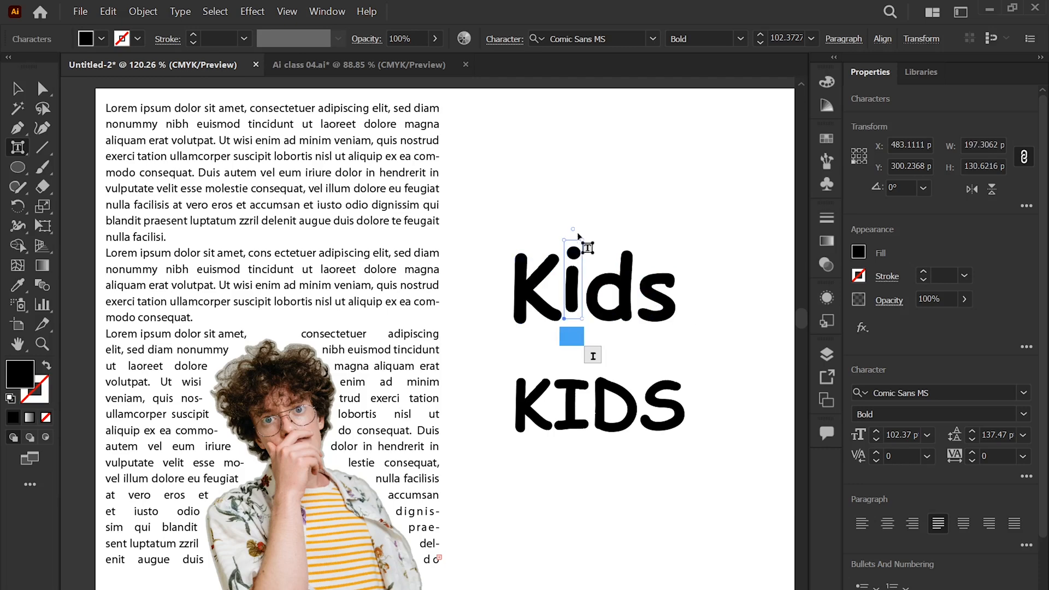
{"action": "left_click_drag", "start_coordinate": [583, 241], "coordinate": [583, 268]}
{"action": "mouse_move", "coordinate": [583, 190]}
{"action": "left_mouse_down"}
{"action": "mouse_move", "coordinate": [601, 198]}
{"action": "mouse_move", "coordinate": [593, 185]}
{"action": "left_mouse_up"}
{"action": "left_click", "coordinate": [656, 294]}
{"action": "left_click_drag", "start_coordinate": [646, 305], "coordinate": [604, 304]}
{"action": "left_click_drag", "start_coordinate": [541, 304], "coordinate": [575, 281]}
{"action": "left_click", "coordinate": [566, 283]}
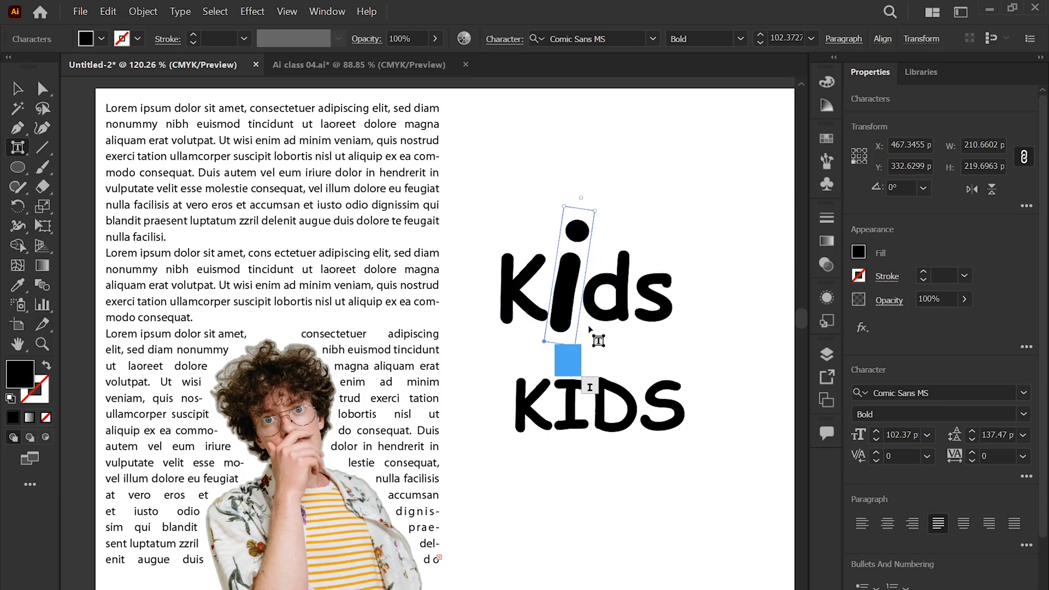
Step: Rotate and shift individual letters of "KIDS" with the Touch Type tool, tilting the "I" and raising the "S"
{"action": "left_click", "coordinate": [629, 420]}
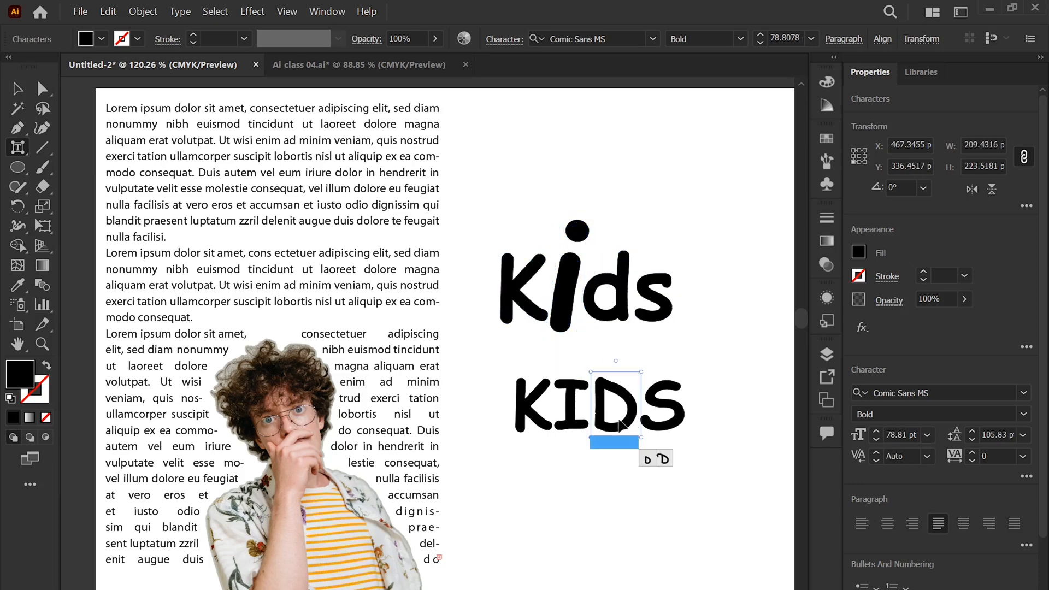
{"action": "left_click", "coordinate": [568, 399]}
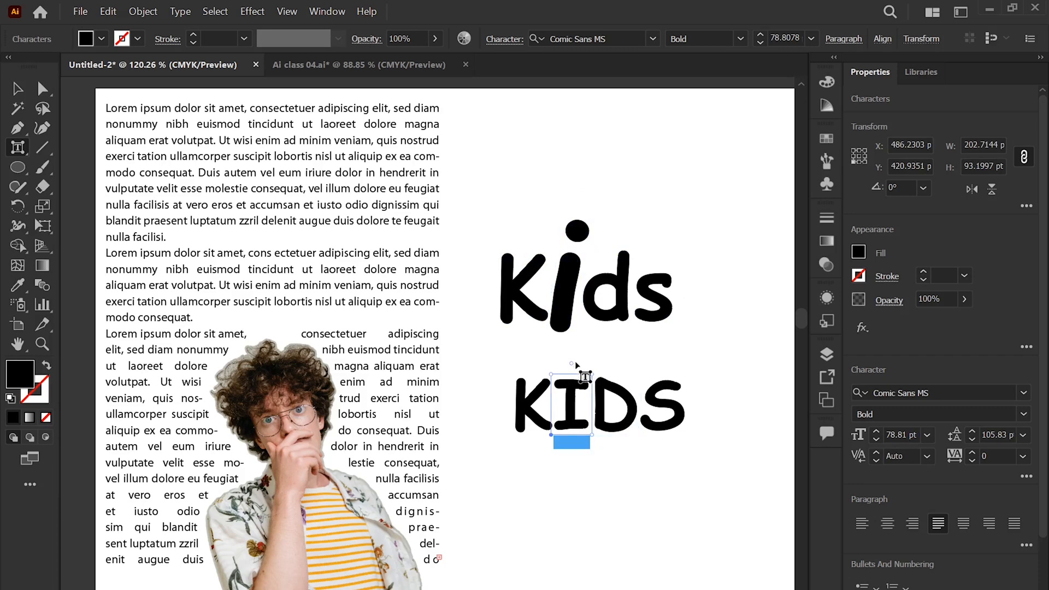
{"action": "left_click_drag", "start_coordinate": [572, 365], "coordinate": [657, 351]}
{"action": "left_click", "coordinate": [663, 385]}
{"action": "left_click_drag", "start_coordinate": [659, 352], "coordinate": [593, 397]}
{"action": "left_click", "coordinate": [693, 353]}
Step: Scale the whole "KIDS" text up slightly beneath "Kids"
{"action": "left_click", "coordinate": [18, 88]}
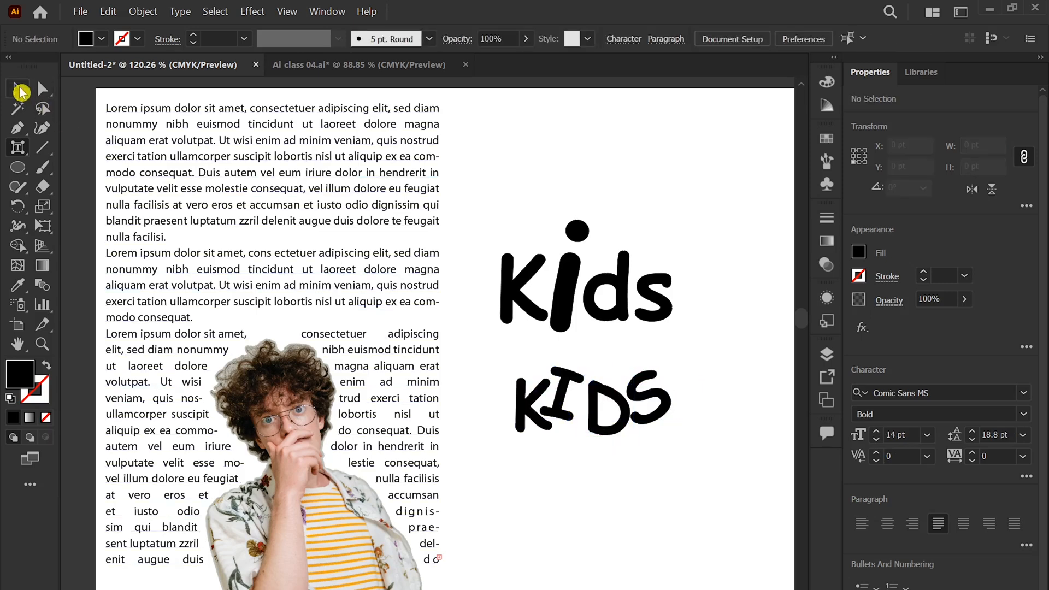
{"action": "left_click", "coordinate": [650, 415]}
{"action": "left_click_drag", "start_coordinate": [681, 454], "coordinate": [714, 479]}
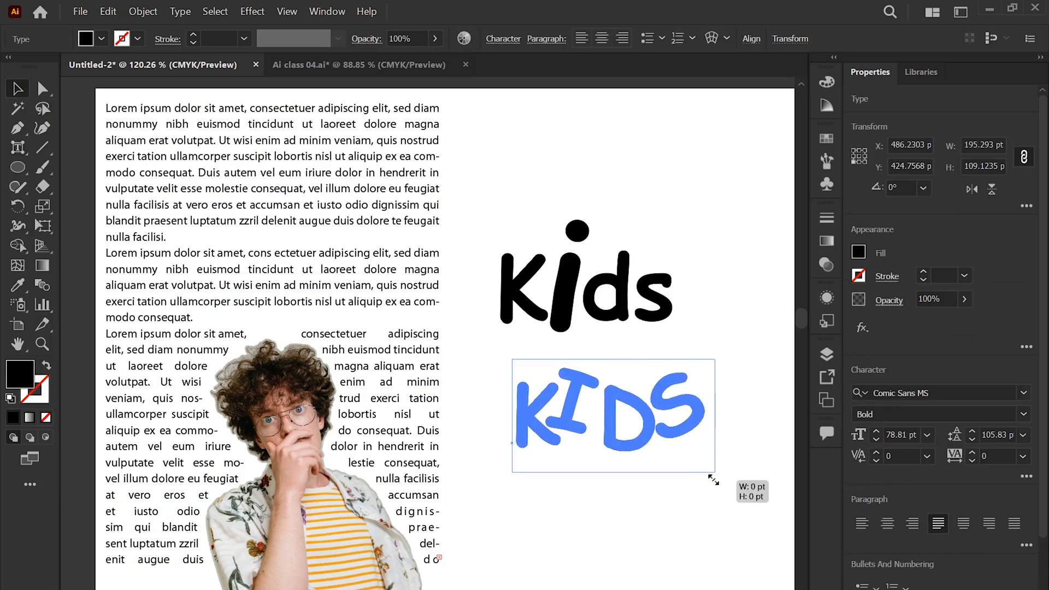
{"action": "left_click", "coordinate": [761, 368]}
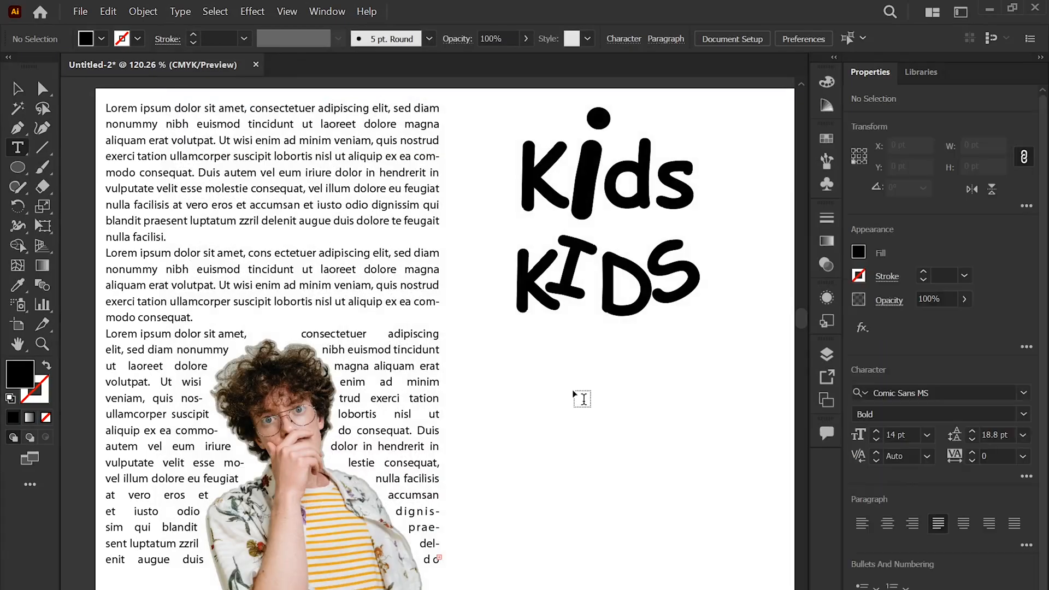
Step: Add the Urdu point text "پکسل بازار میں خوش آمدید" below "KIDS" and scale it up to about 26 pt
{"action": "left_click", "coordinate": [583, 399]}
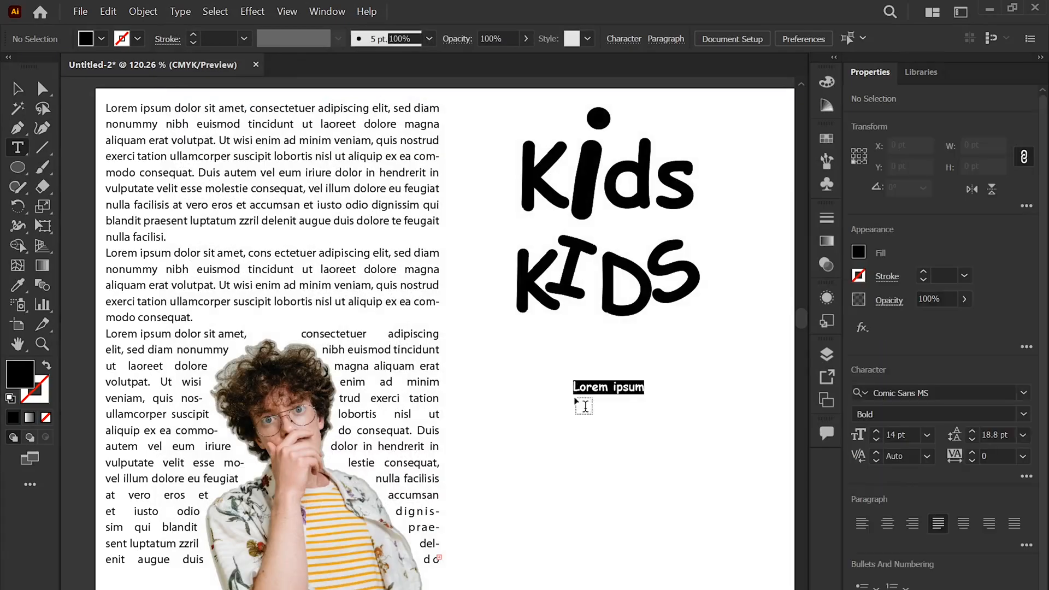
{"action": "type", "text": "پکسل بازار میں خوش آمدید"}
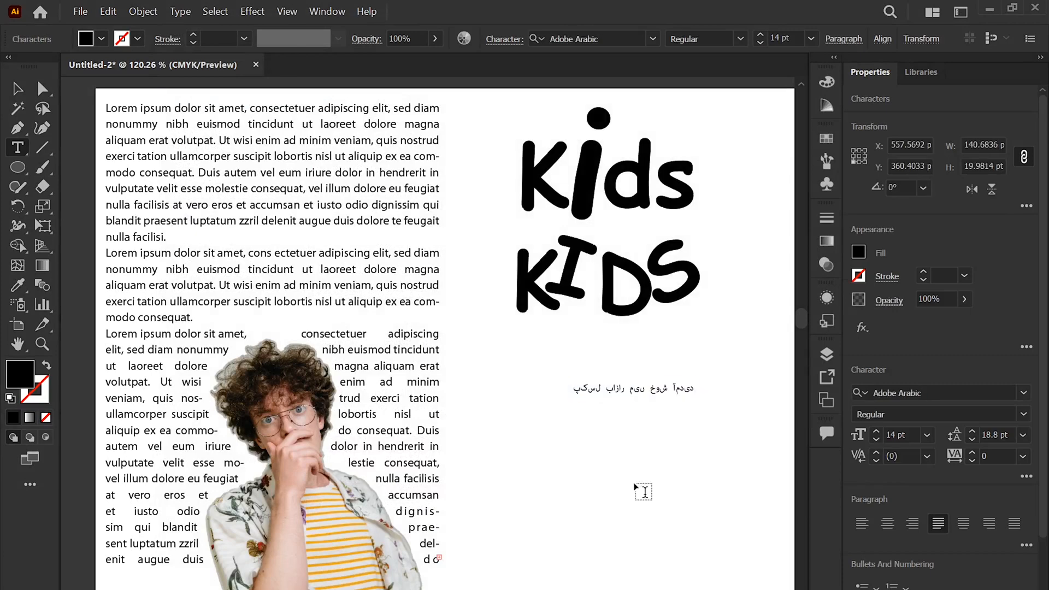
{"action": "left_click", "coordinate": [11, 92]}
{"action": "left_click", "coordinate": [601, 461]}
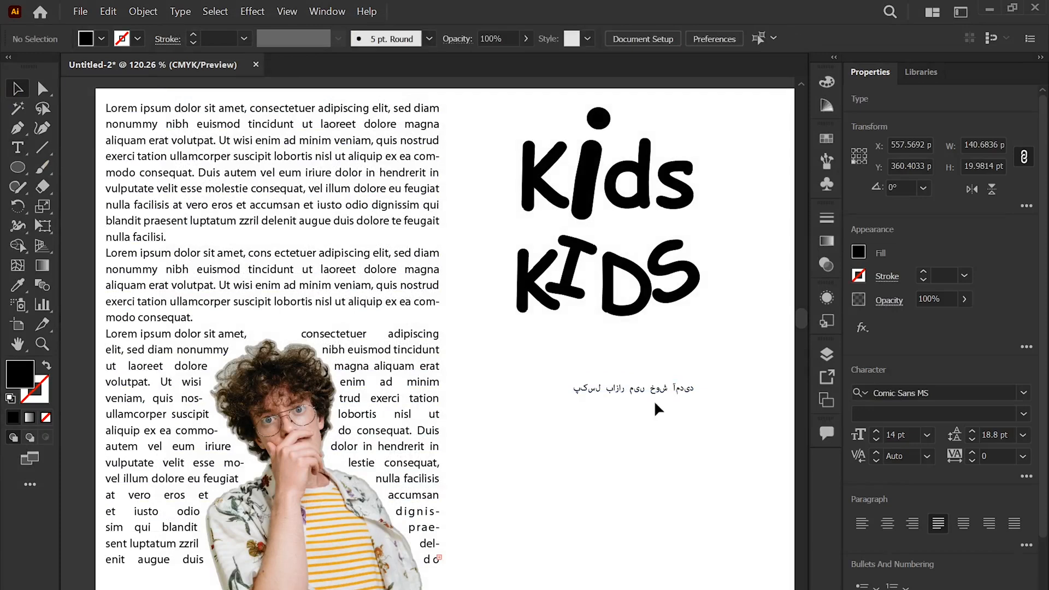
{"action": "left_click_drag", "start_coordinate": [665, 389], "coordinate": [718, 411]}
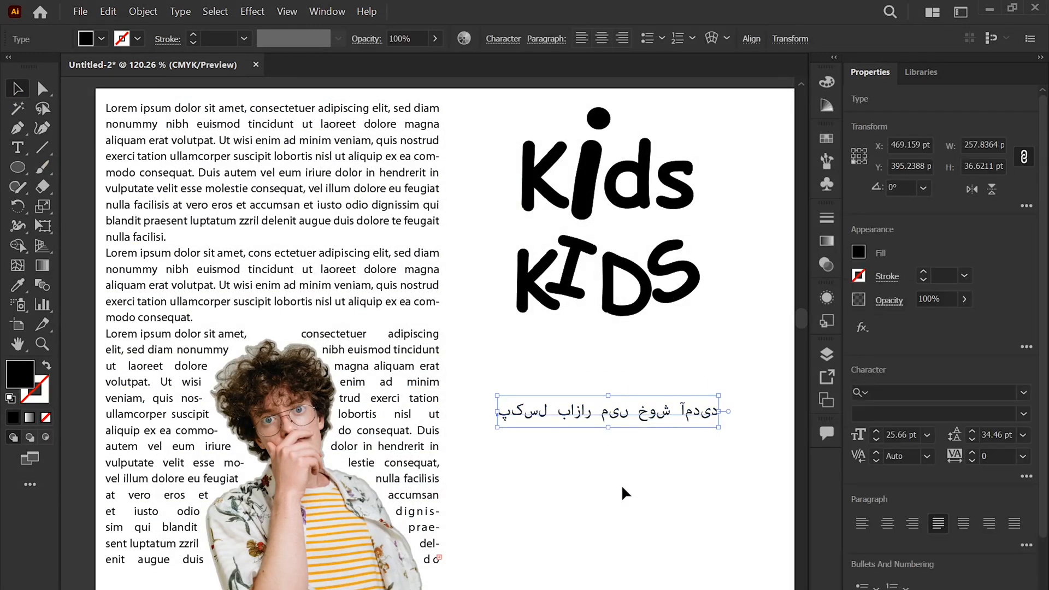
{"action": "left_click", "coordinate": [651, 452]}
Step: Enable Show Indic Options in the Type preferences
{"action": "left_click", "coordinate": [108, 11]}
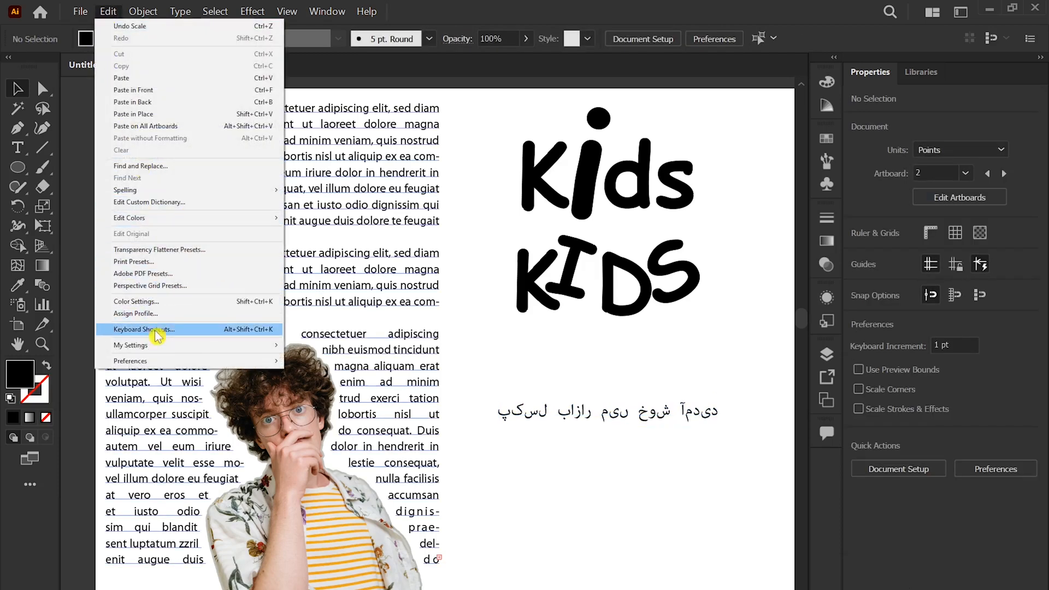
{"action": "mouse_move", "coordinate": [170, 362]}
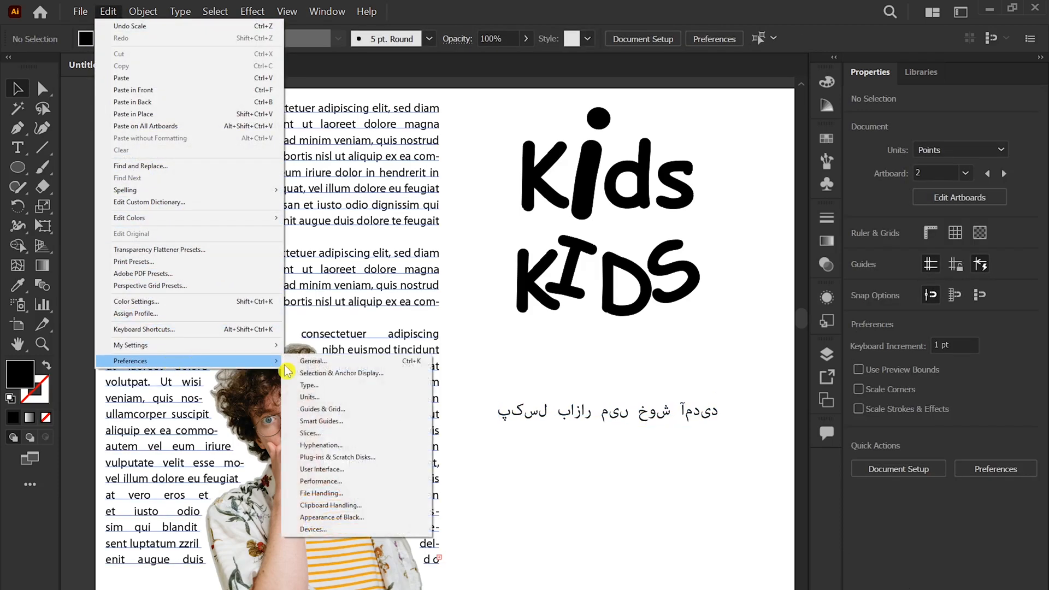
{"action": "left_click", "coordinate": [324, 391]}
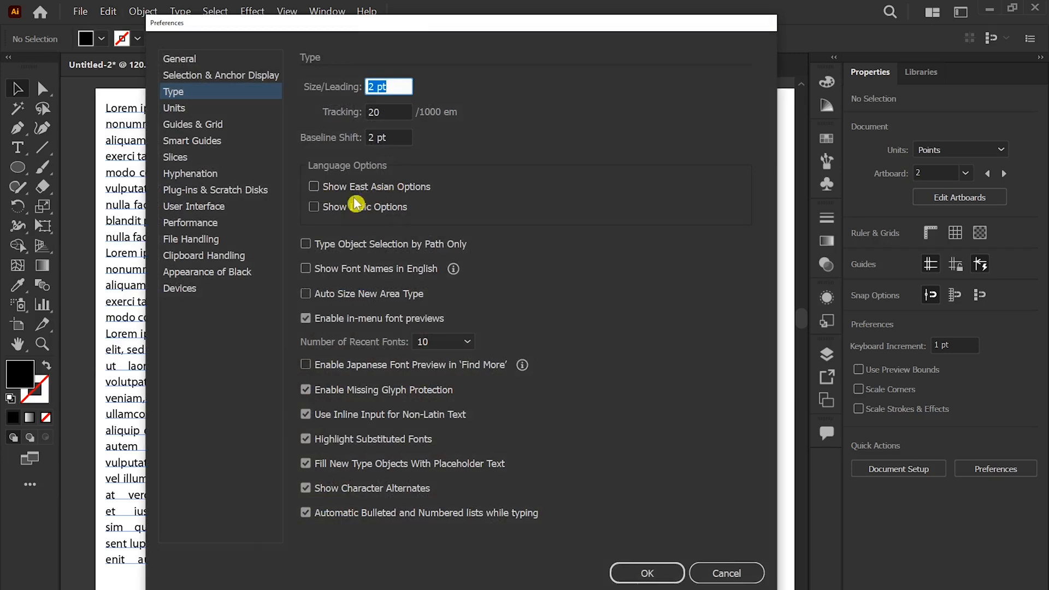
{"action": "left_click", "coordinate": [328, 211]}
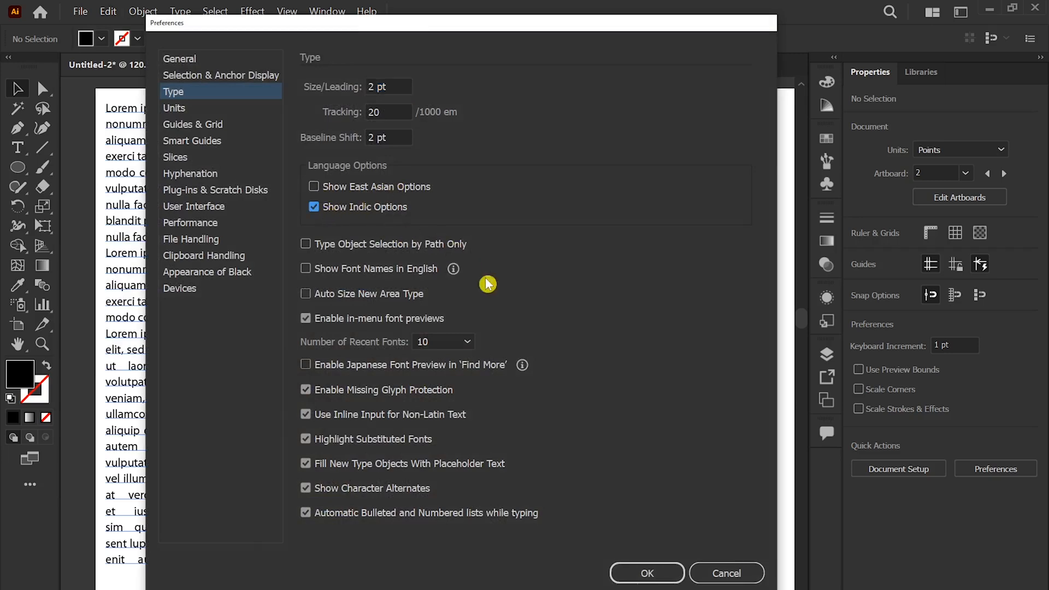
{"action": "left_click", "coordinate": [647, 573]}
Step: Set the Urdu text's paragraph composer to Middle Eastern & South Asian Single-line Composer and deselect the text
{"action": "left_click", "coordinate": [626, 422]}
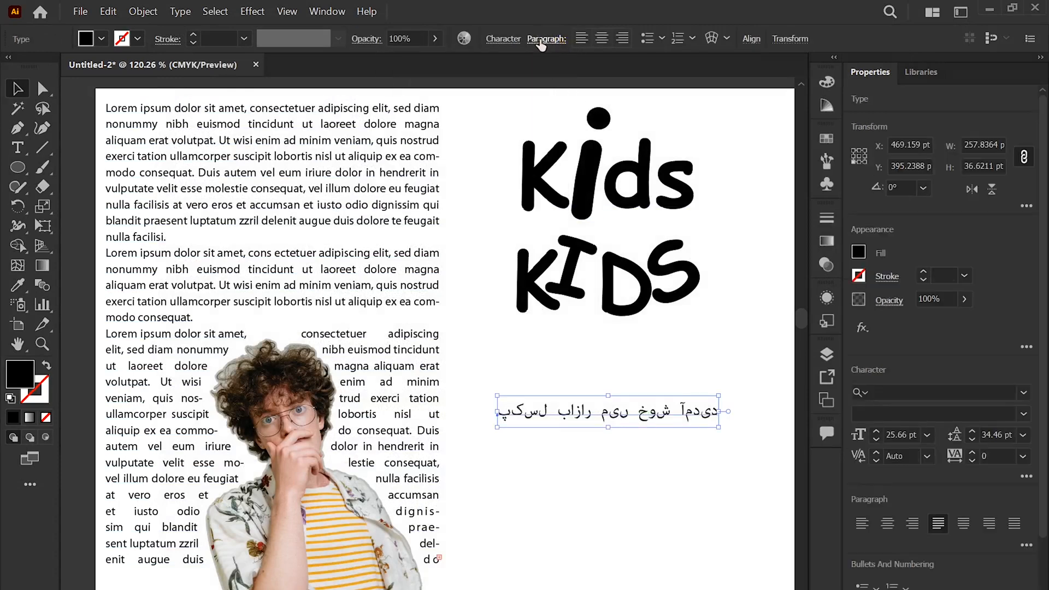
{"action": "left_click", "coordinate": [548, 38]}
{"action": "left_click", "coordinate": [558, 51]}
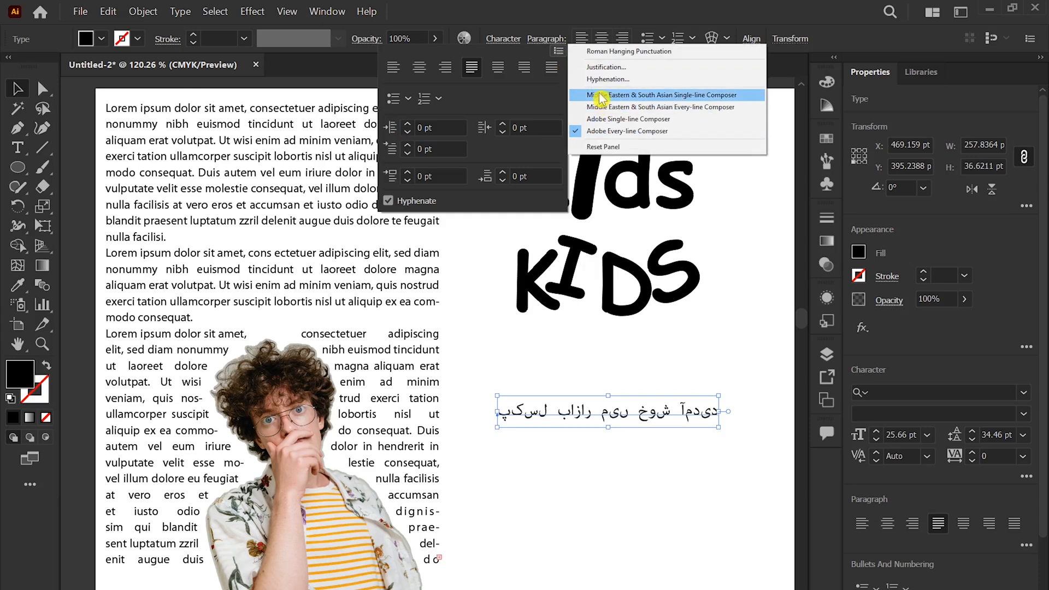
{"action": "left_click", "coordinate": [601, 98]}
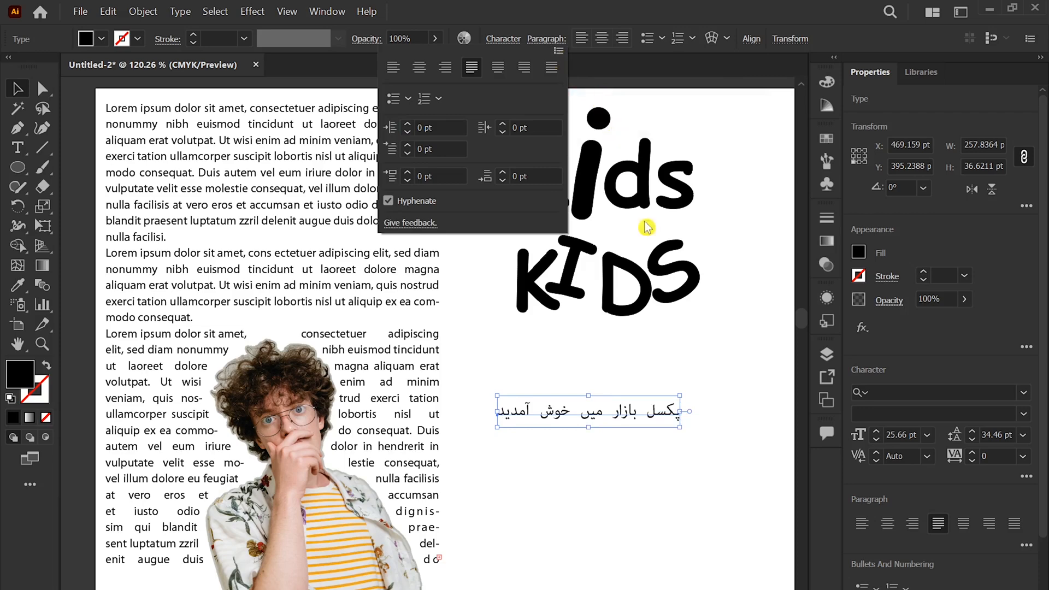
{"action": "left_click", "coordinate": [723, 409]}
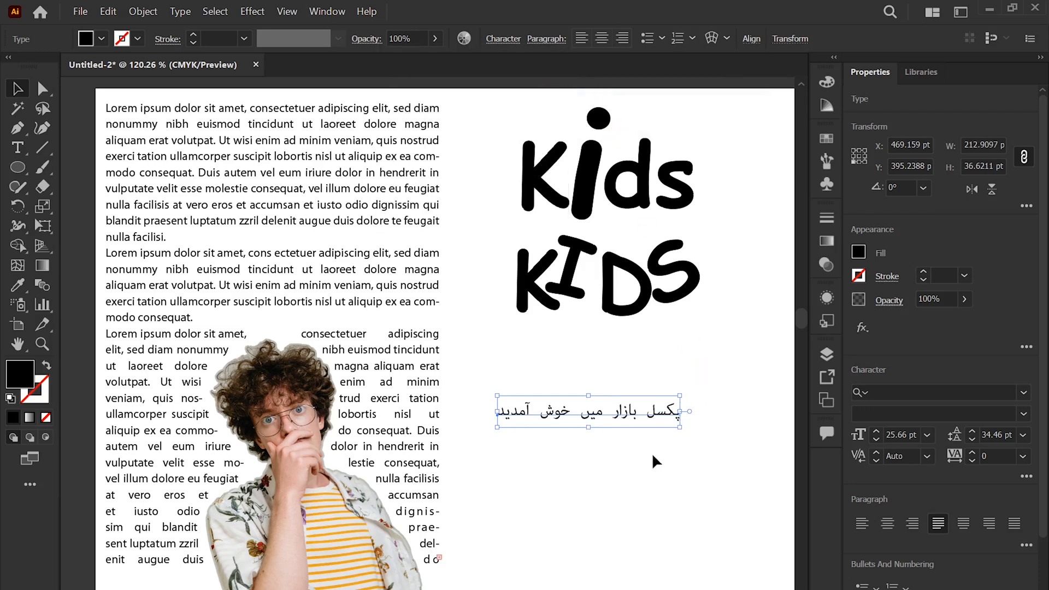
{"action": "left_click", "coordinate": [670, 501]}
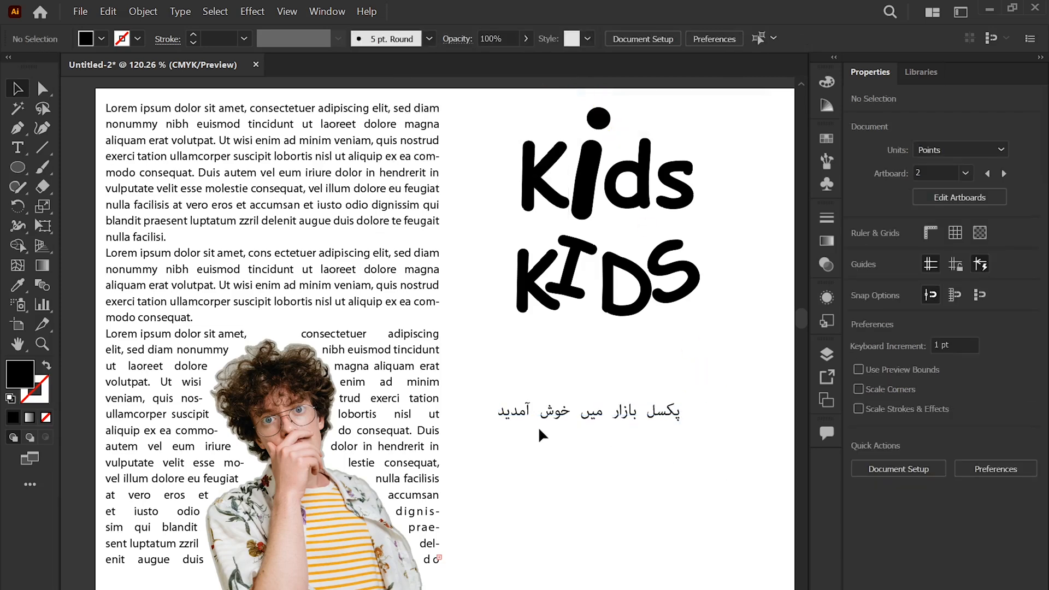